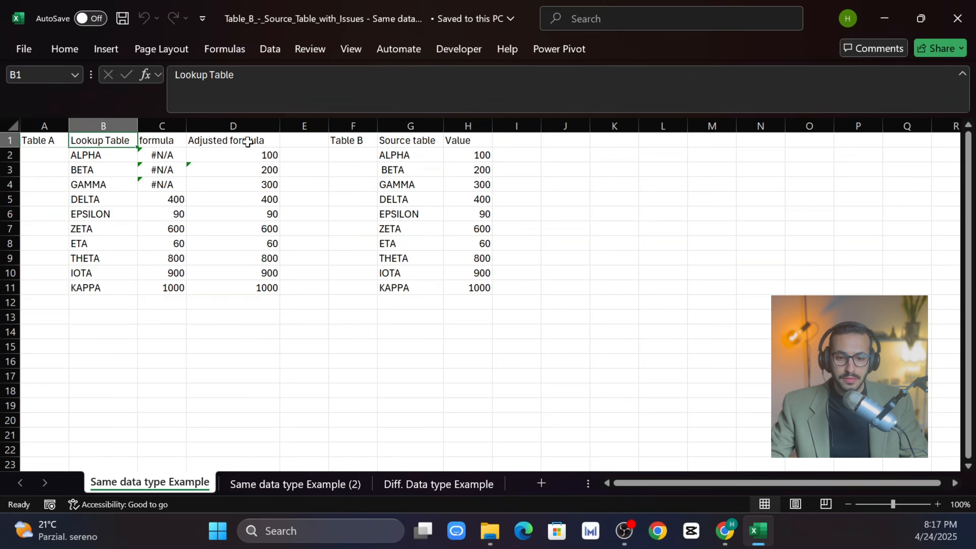
Step: Examine the ALPHA, BETA and GAMMA keys in the Lookup Table column and their counterparts in the Source table column
left_click(248, 140)
left_click(108, 154)
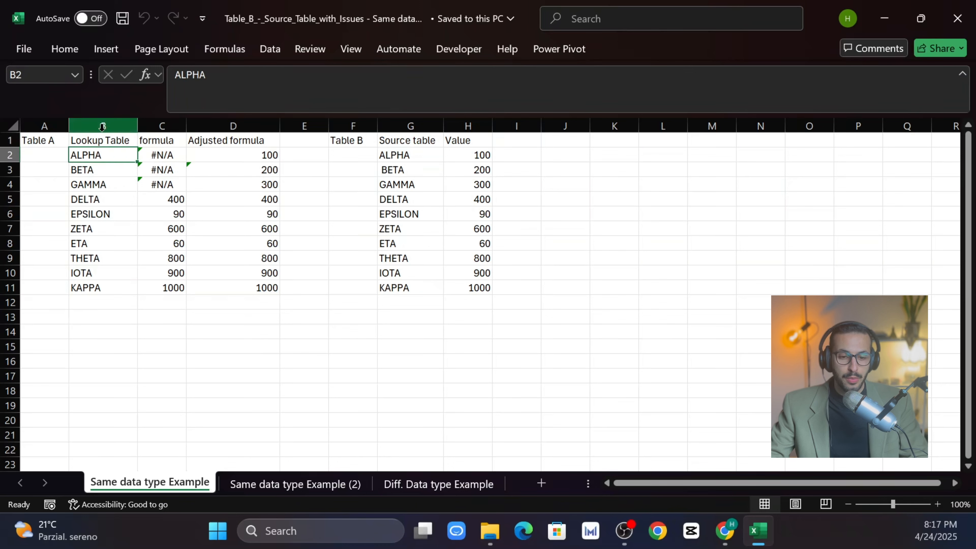
left_click(91, 169)
left_click(94, 179)
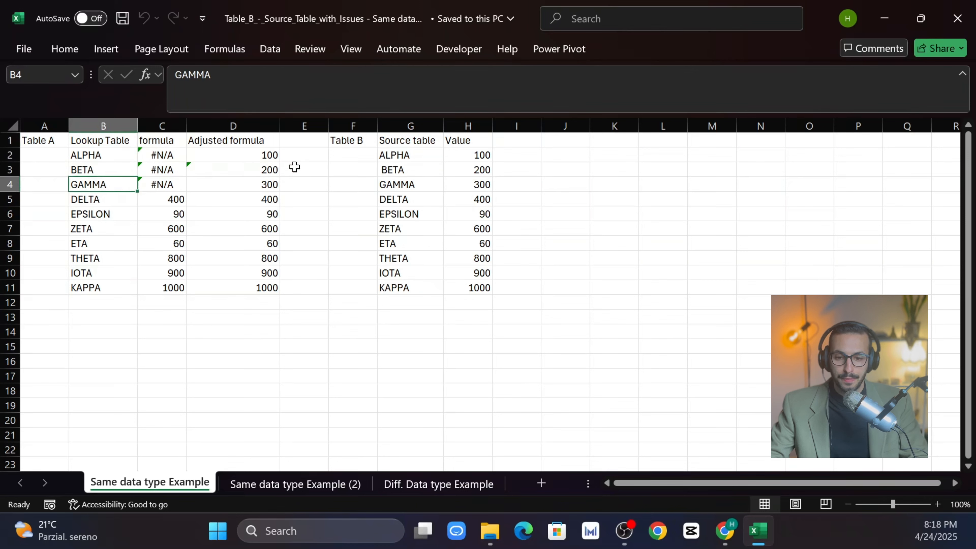
left_click(342, 170)
left_click_drag(414, 141, 413, 155)
left_click(412, 185)
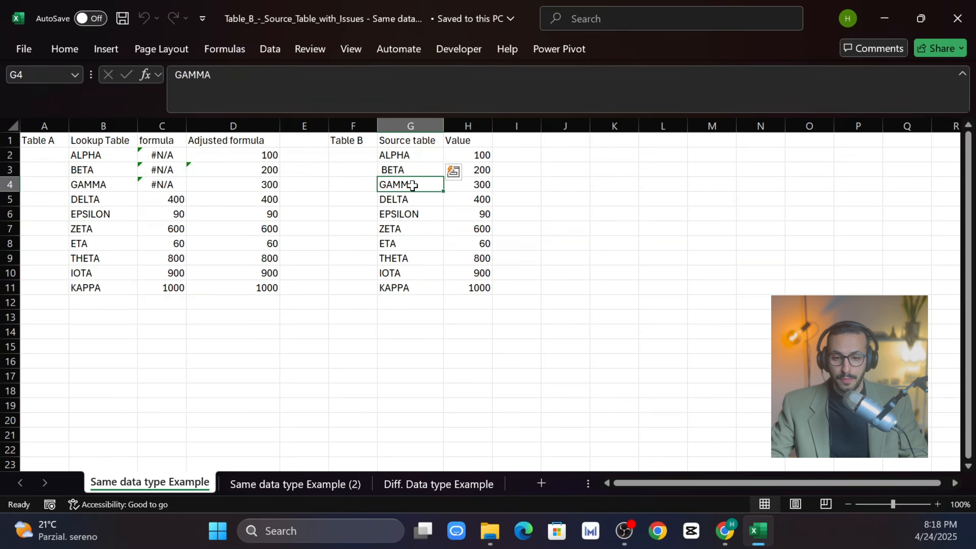
Step: Inspect the adjusted formulas in column D and the plain XLOOKUP formulas in column C alongside the source values in column H
left_click(209, 188)
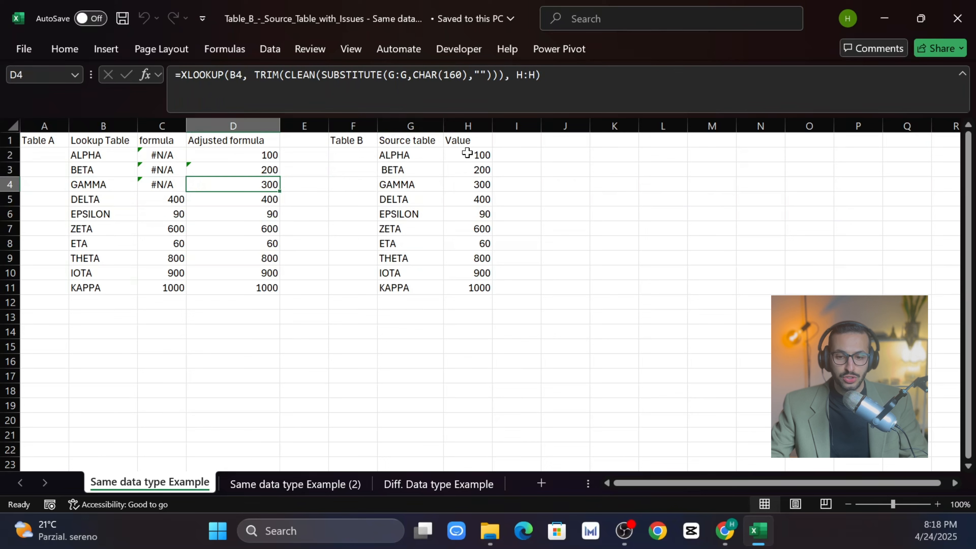
left_click(468, 126)
left_click(469, 156)
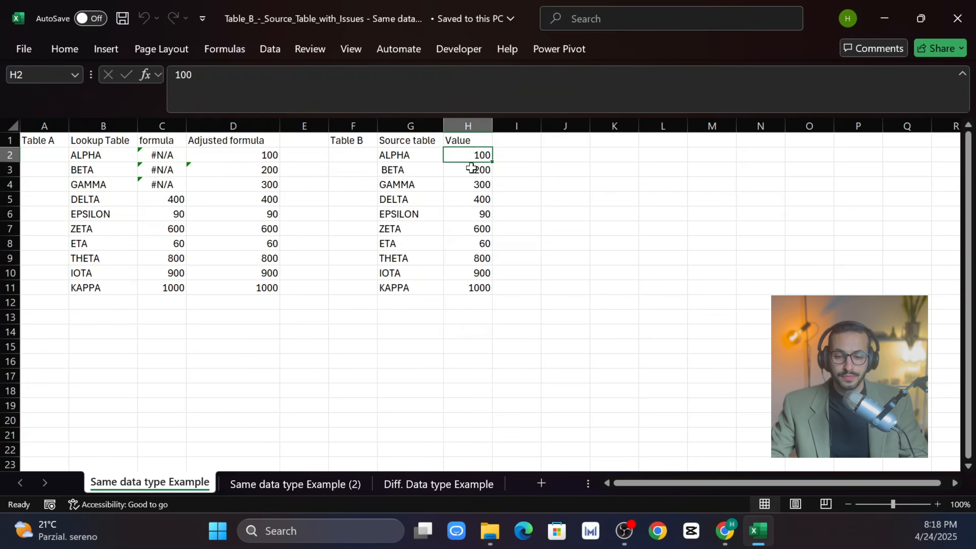
left_click(217, 198)
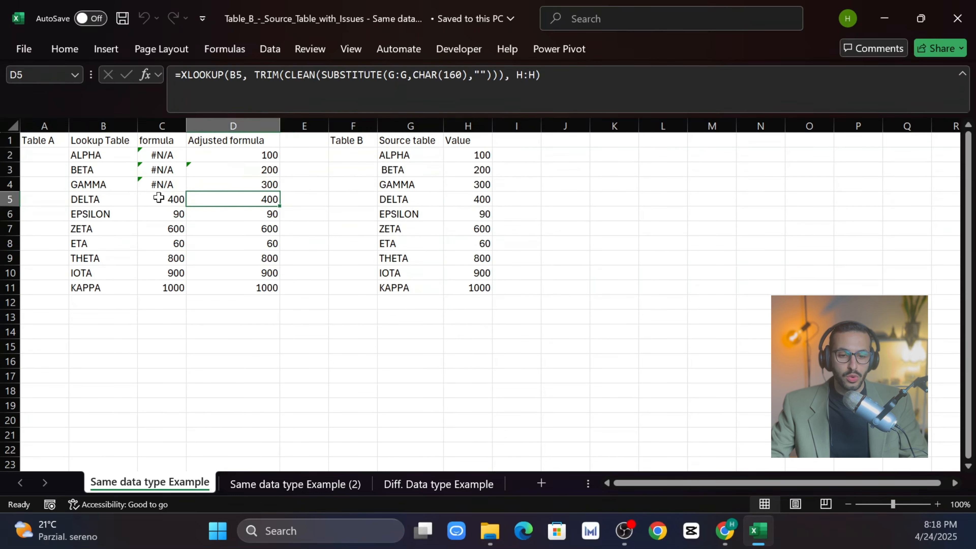
left_click(162, 126)
left_click(167, 212)
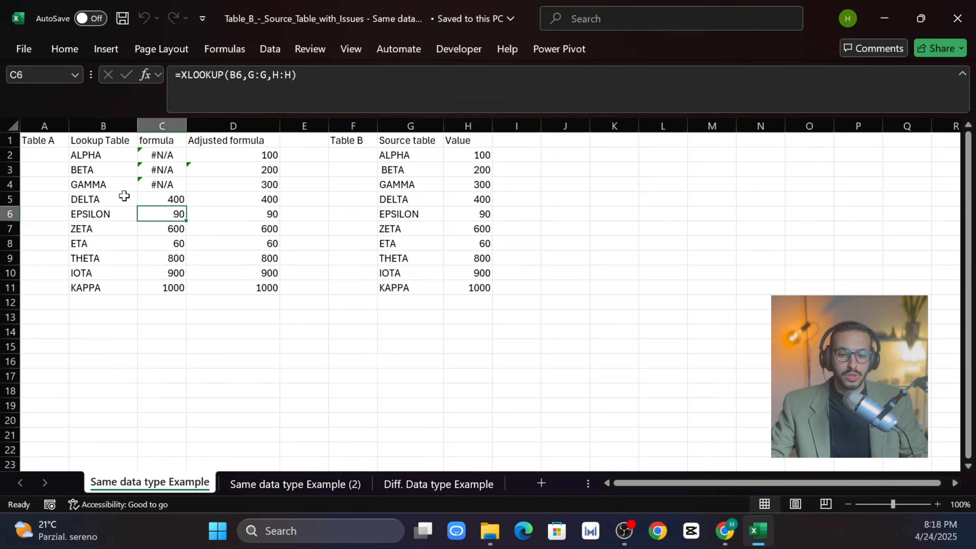
Step: Convert the lookup range B1:C11 into an Excel table with headers
left_click(122, 143)
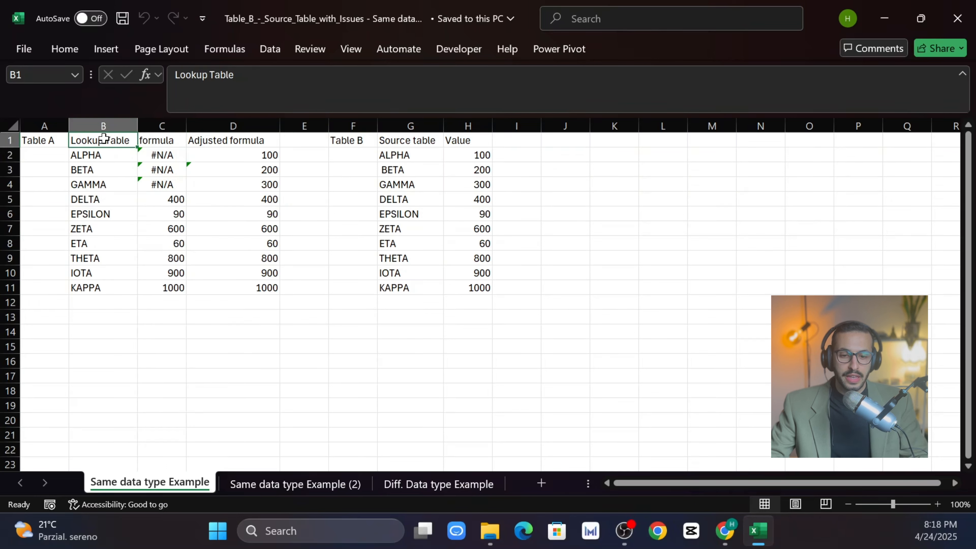
left_click_drag(110, 138, 172, 286)
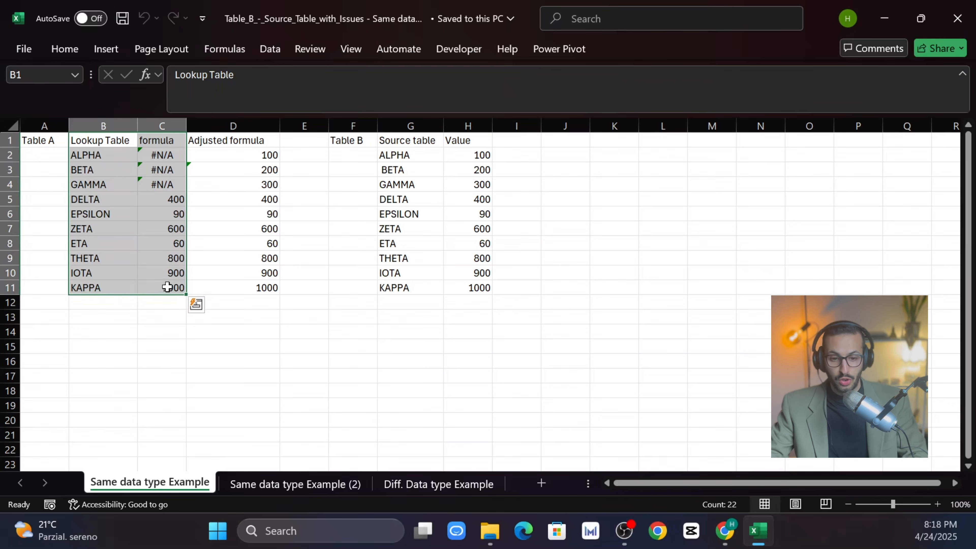
key("ctrl+t")
left_click(639, 376)
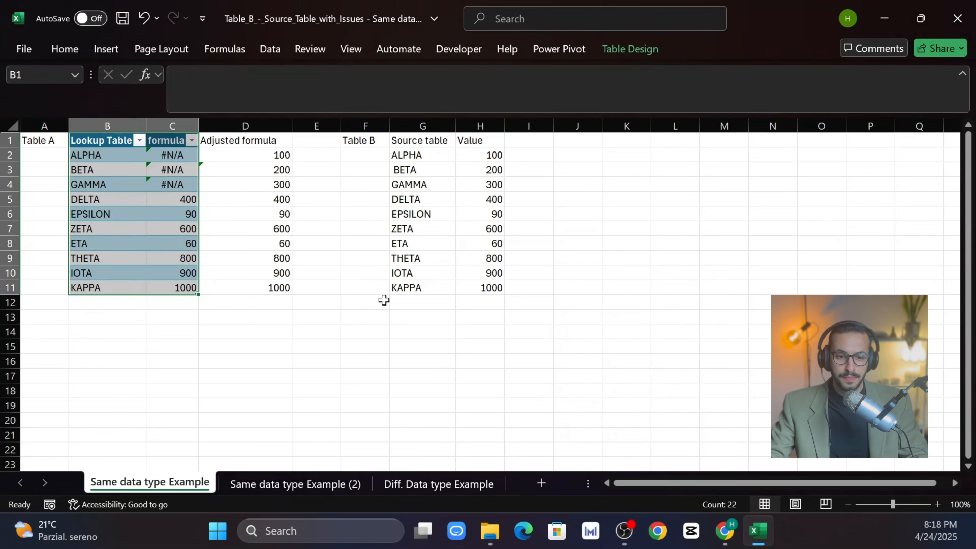
Step: Convert the source range G1:H11 into an Excel table with headers
left_click(316, 212)
left_click_drag(410, 146, 498, 287)
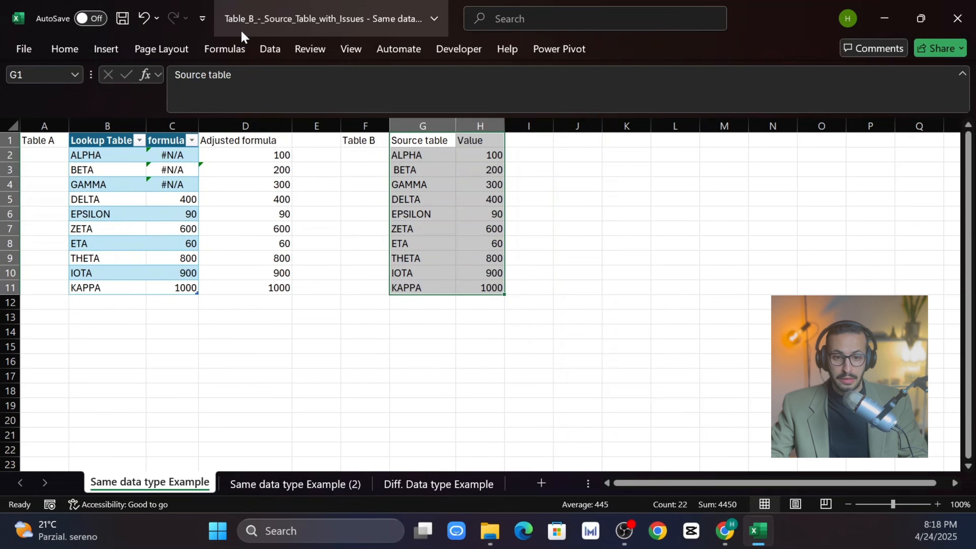
left_click(117, 48)
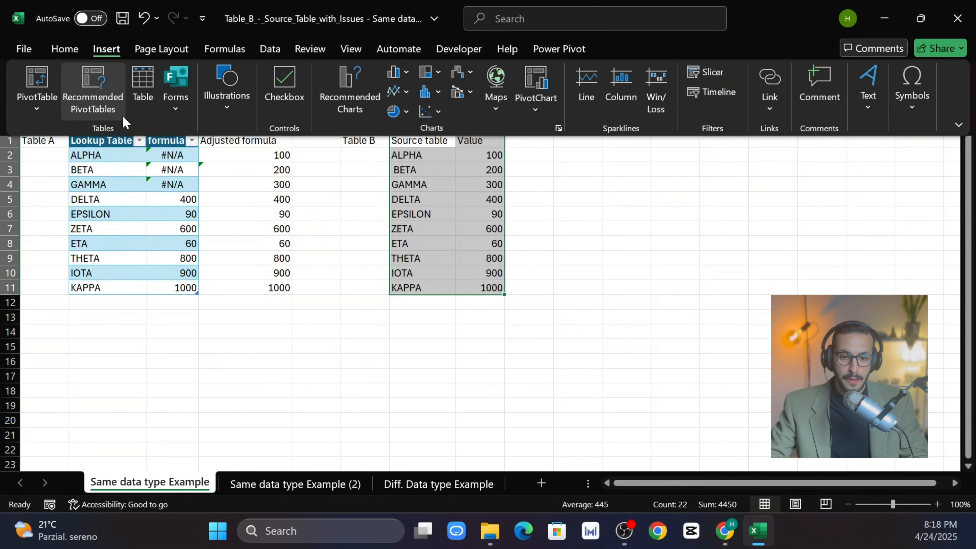
left_click(138, 94)
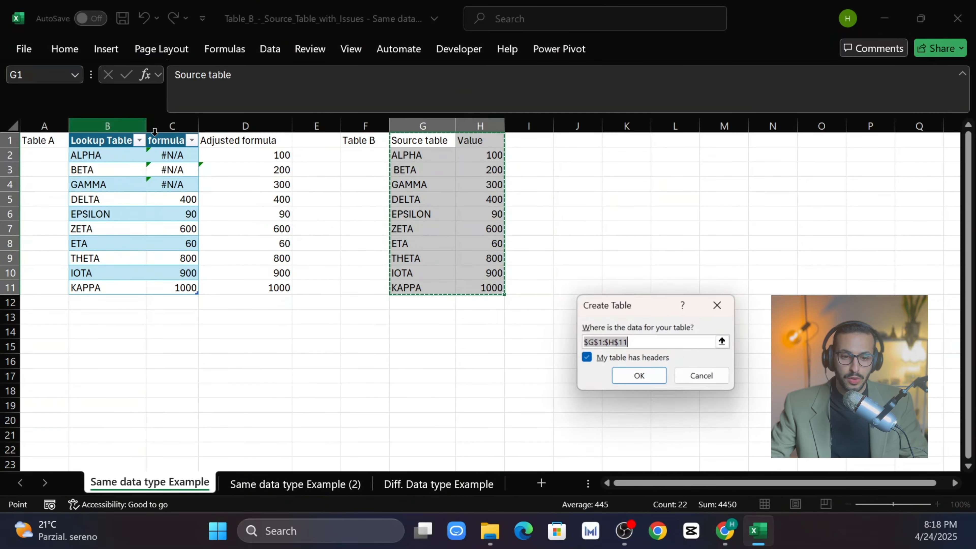
left_click(640, 379)
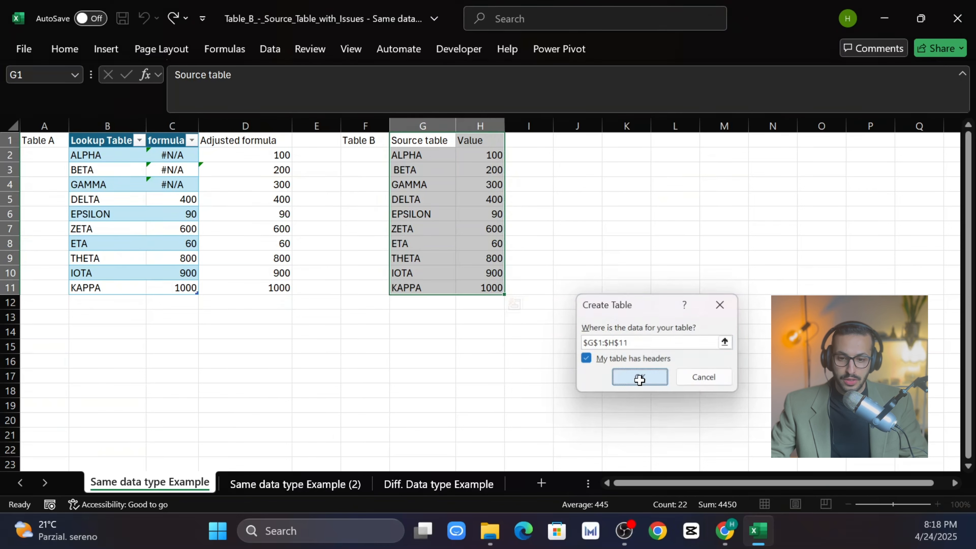
left_click(478, 187)
left_click(441, 155)
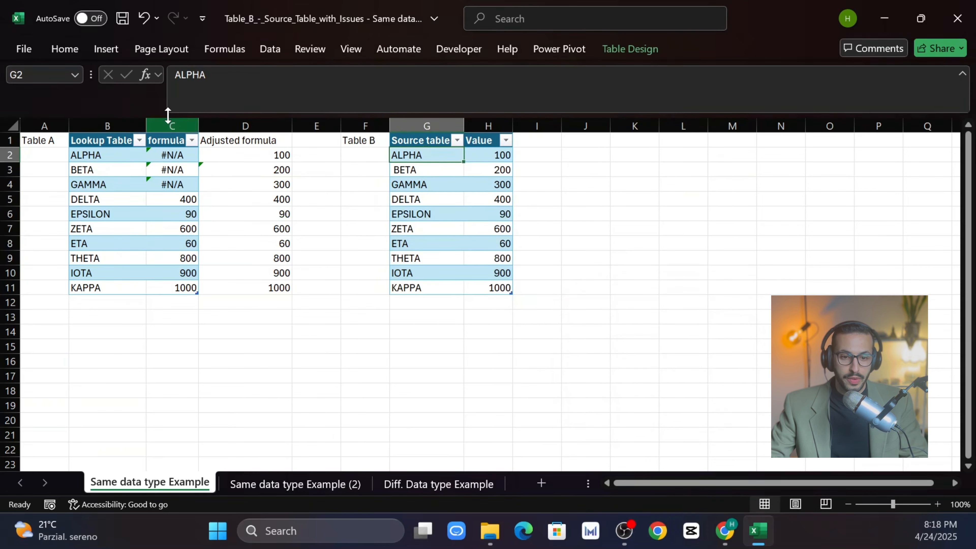
Step: Rename the table containing the Lookup Table and formula columns as Lookup_table
left_click(114, 153)
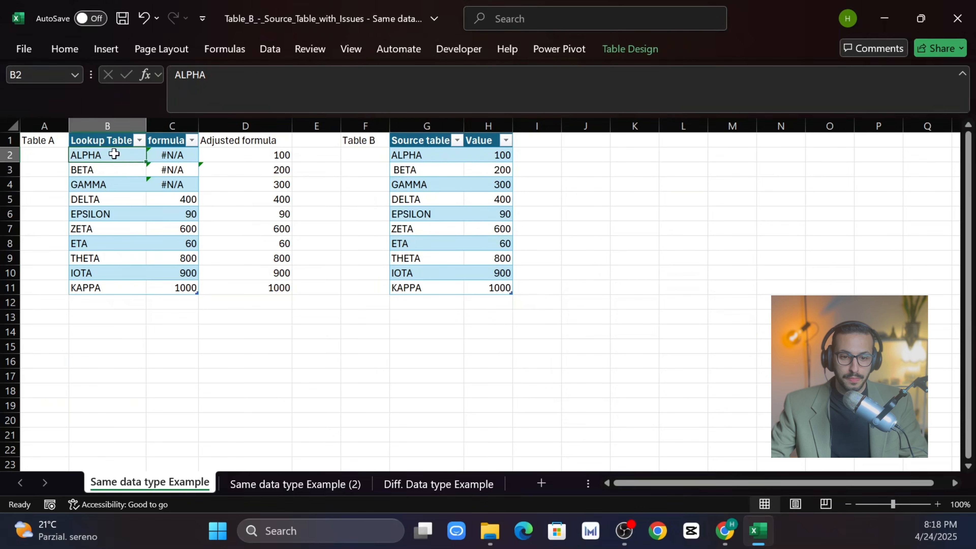
left_click(64, 49)
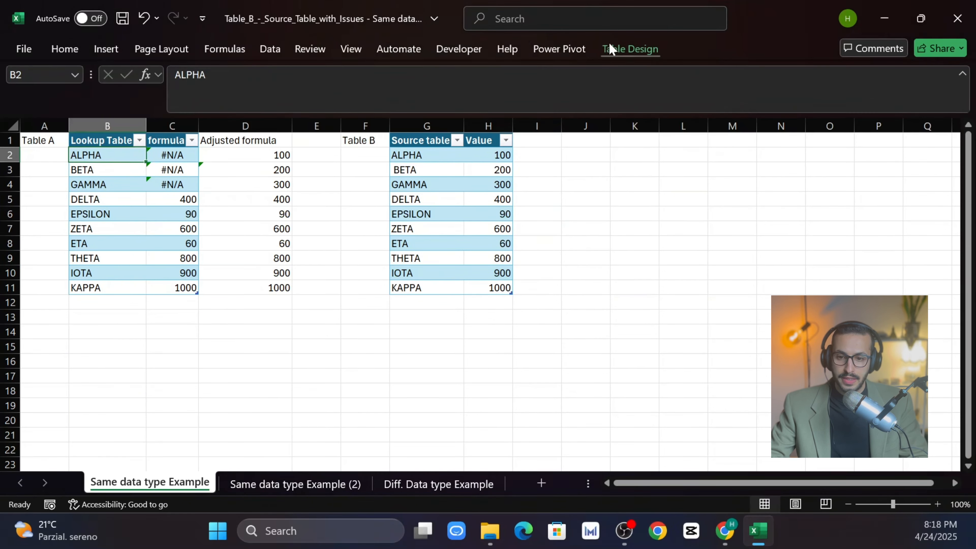
left_click(609, 43)
left_click(51, 92)
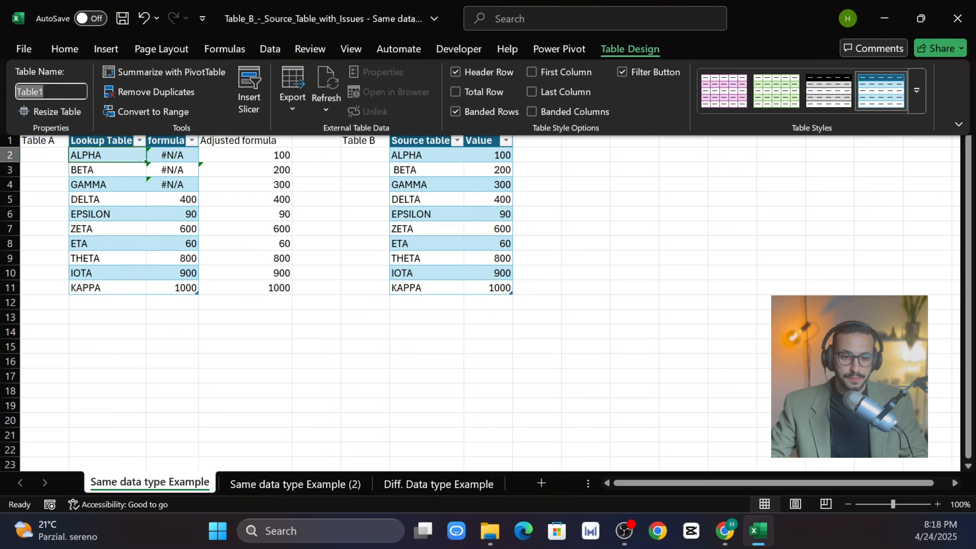
type("Look")
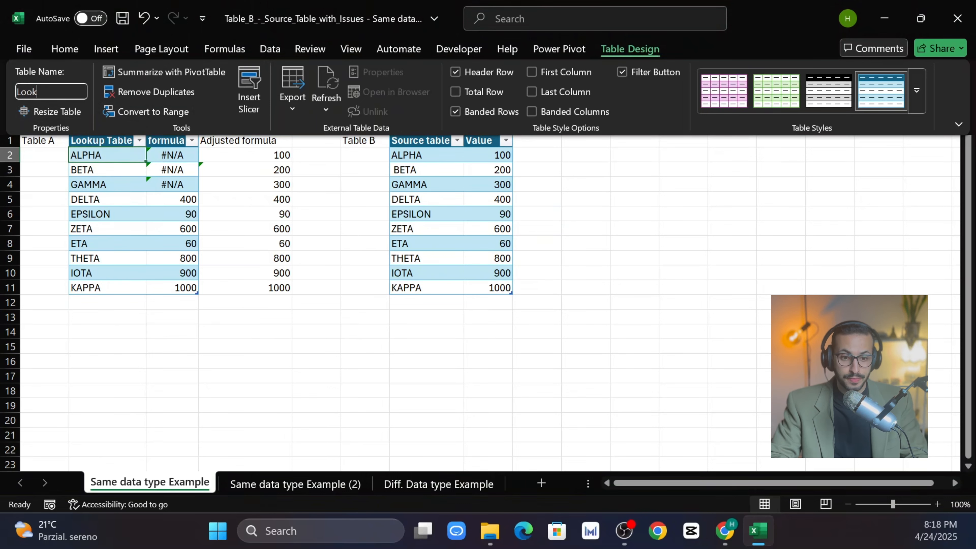
type("up")
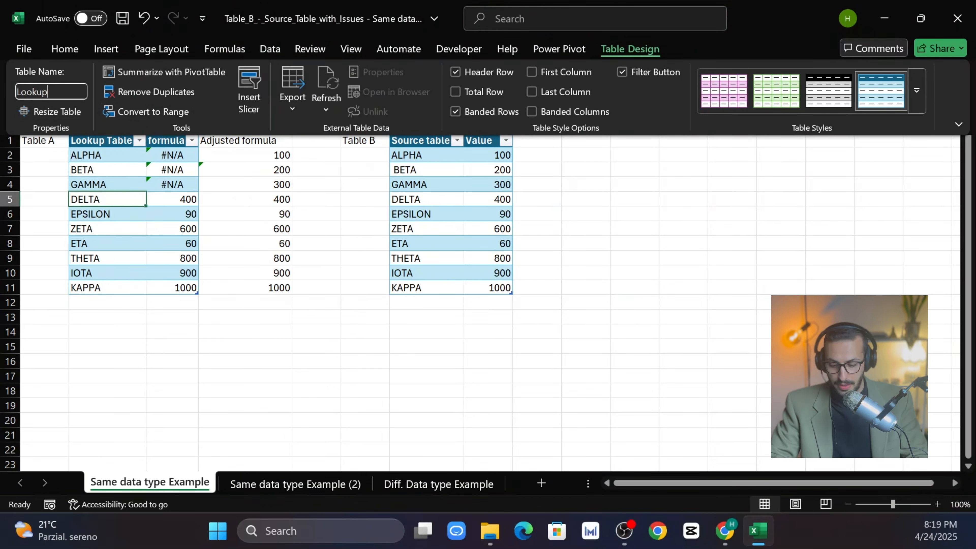
type("_table")
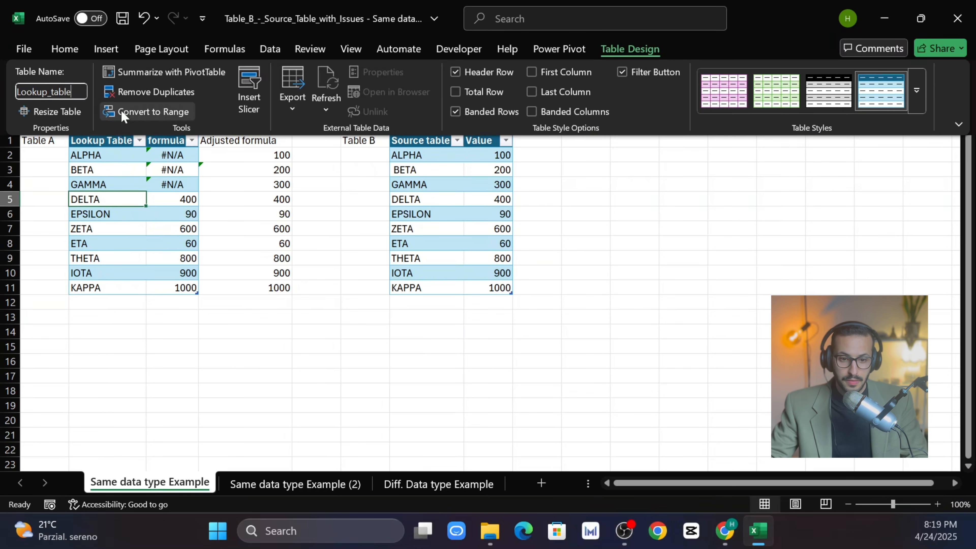
left_click(426, 170)
Step: Rename the table containing the Source table and Value columns as Source_table
left_click(538, 170)
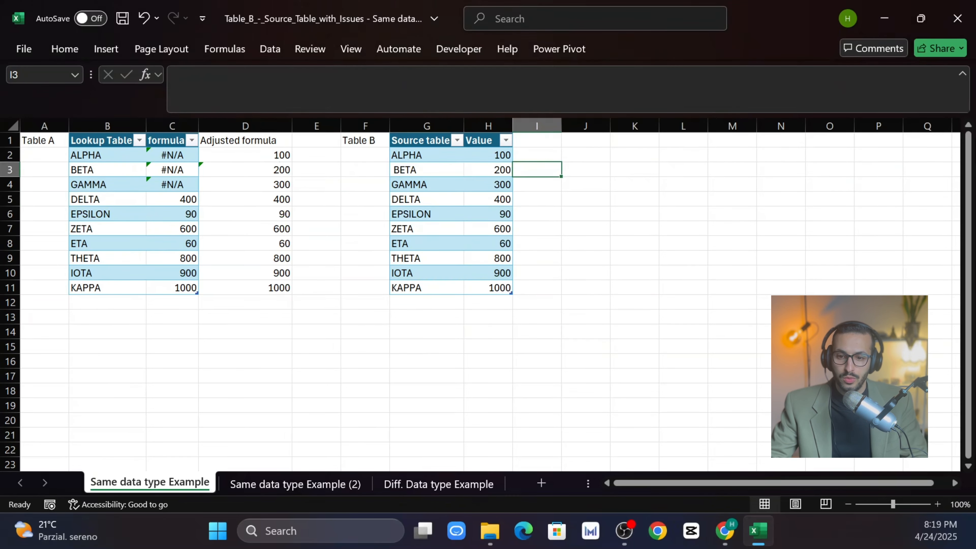
left_click(505, 151)
left_click(630, 48)
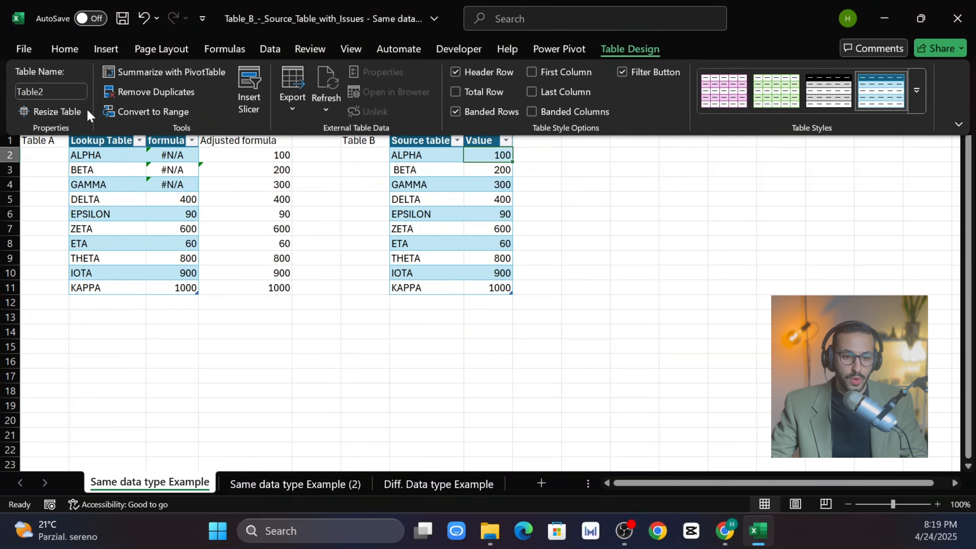
left_click(46, 92)
type("Source_tab")
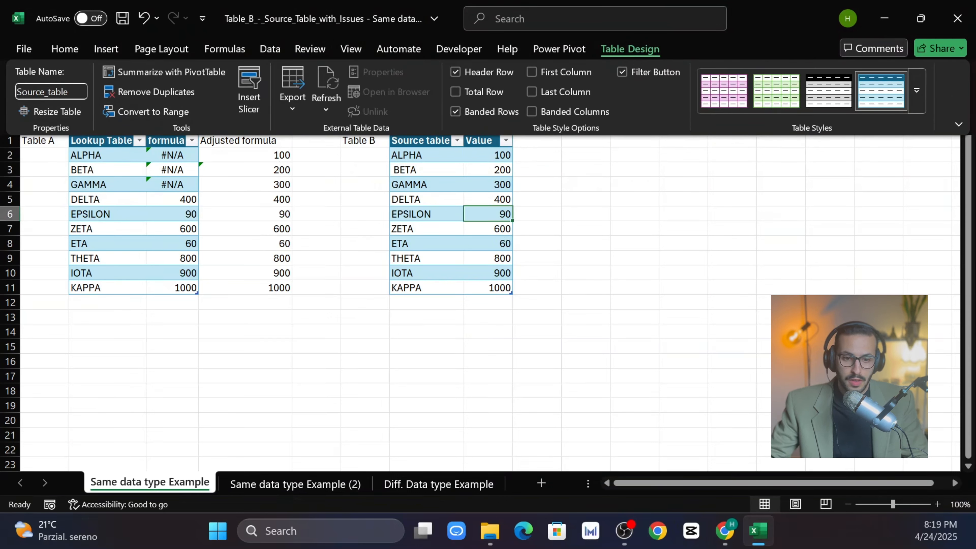
key("Return")
Step: Inspect the XLOOKUP formula for DELTA in C5 and the ranges it references, leaving it unedited
left_click(114, 169)
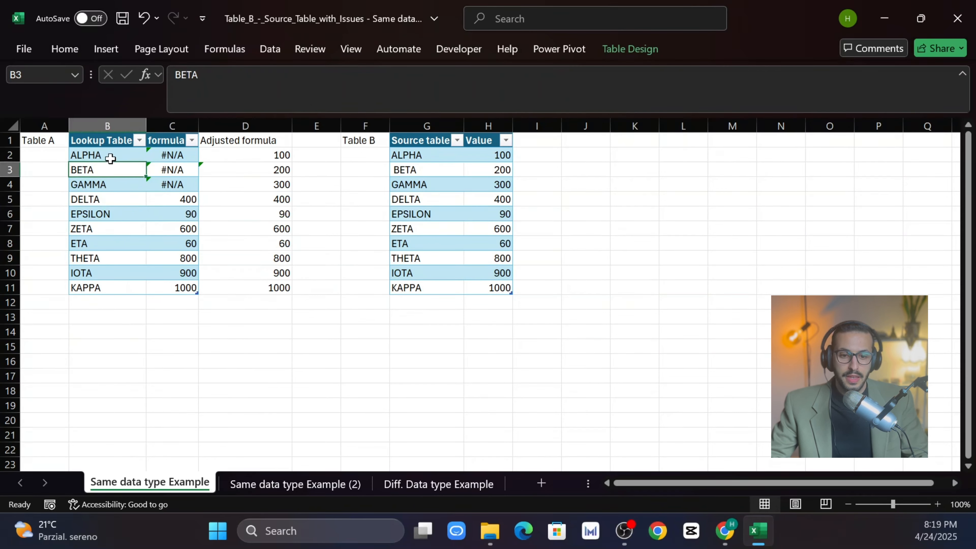
left_click(109, 155)
left_click(157, 212)
left_click(116, 201)
left_click(170, 200)
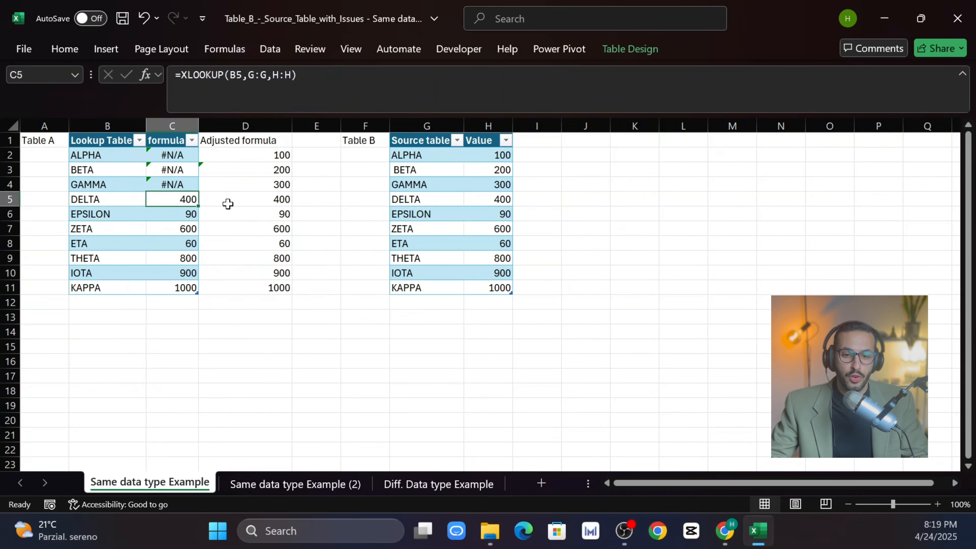
key("F2")
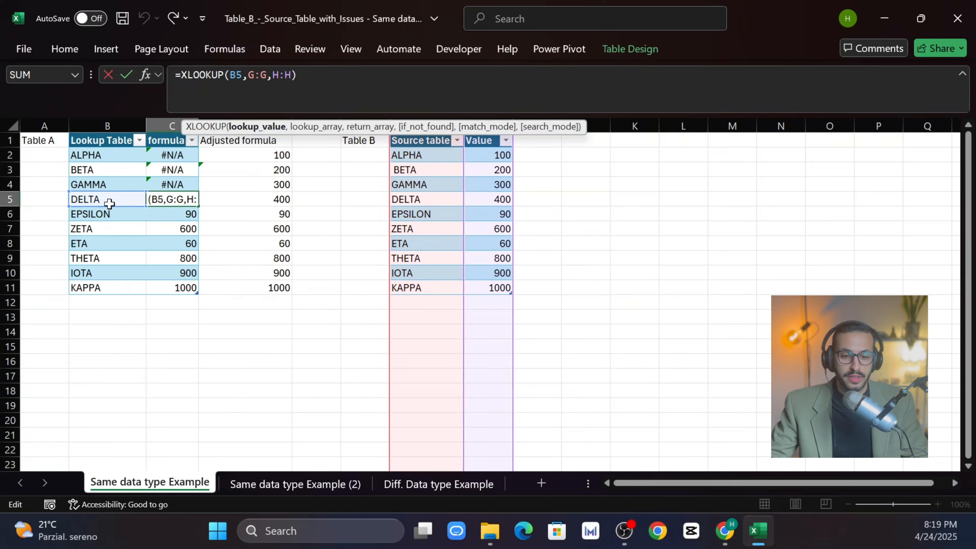
key("Escape")
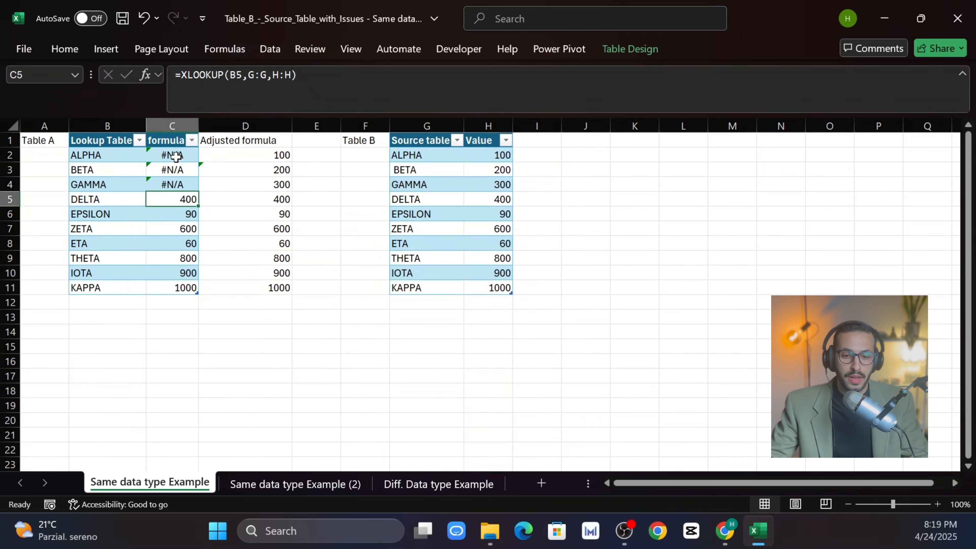
Step: Inspect the XLOOKUP formula for ALPHA in C2, checking its lookup value, lookup array and return array without editing it
left_click(172, 156)
key("F2")
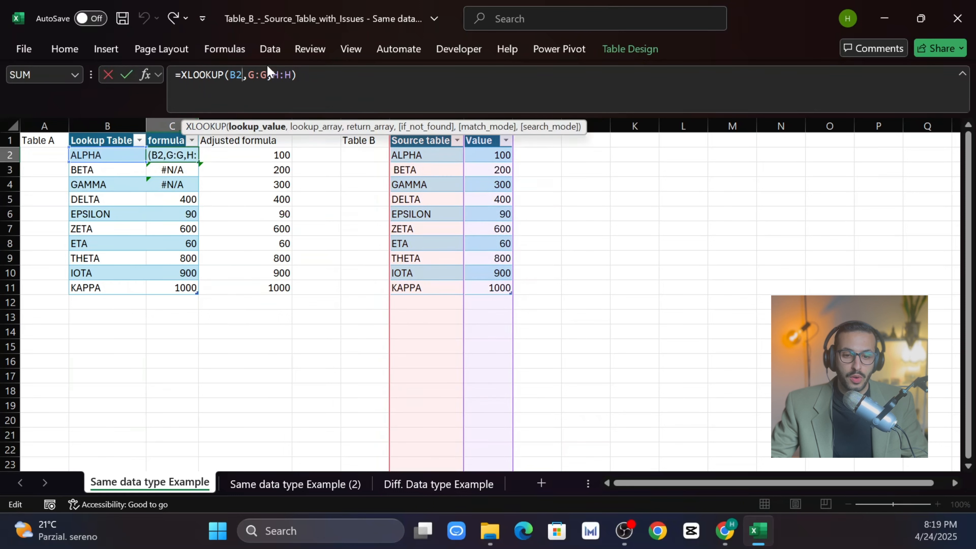
left_click(253, 133)
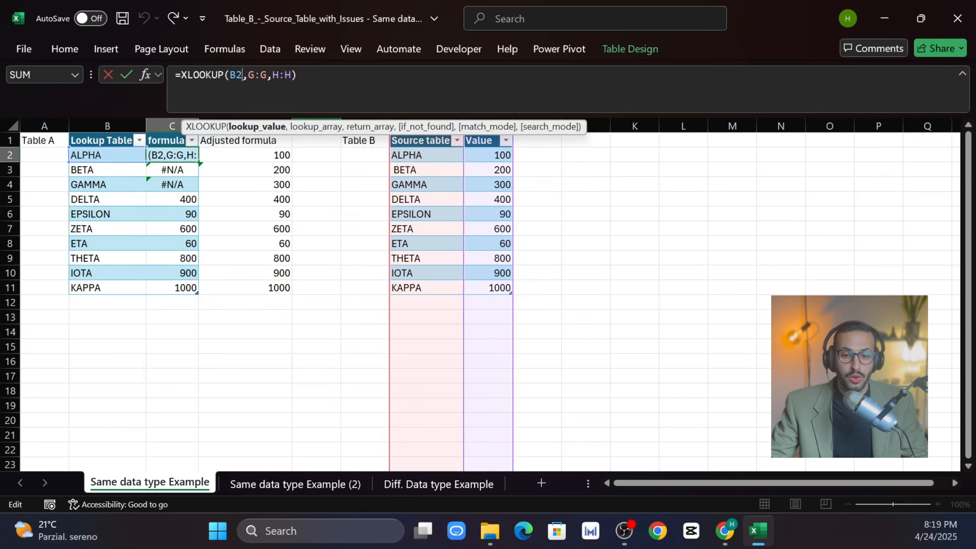
left_click(261, 75)
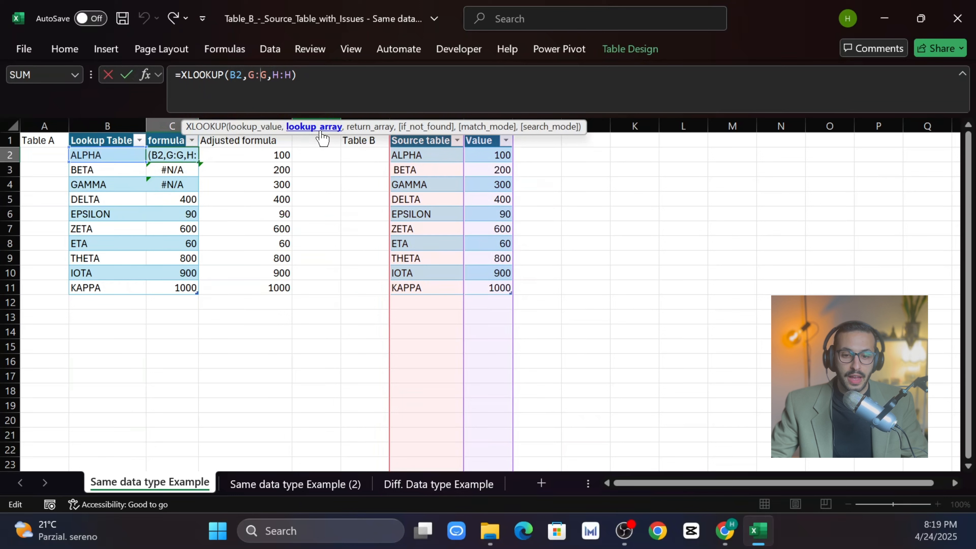
left_click(285, 75)
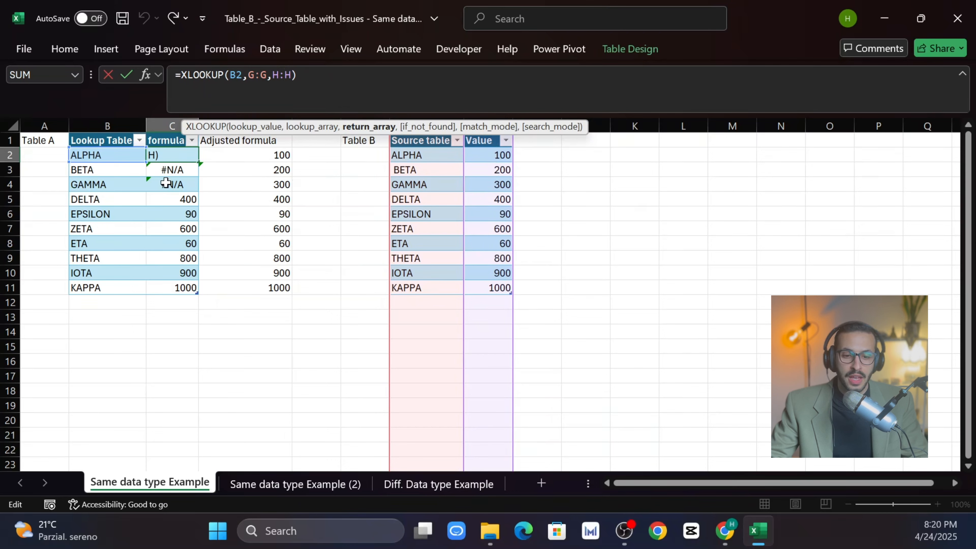
key("ctrl+Return")
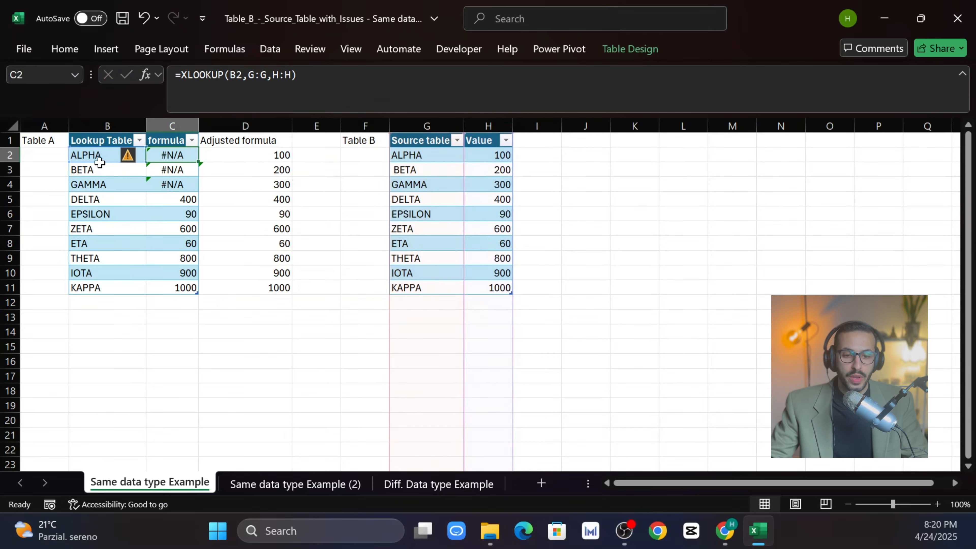
Step: Compare the ALPHA key in B2 with the one in G2, along with the full key columns B and G
left_click(91, 158)
left_click(427, 161)
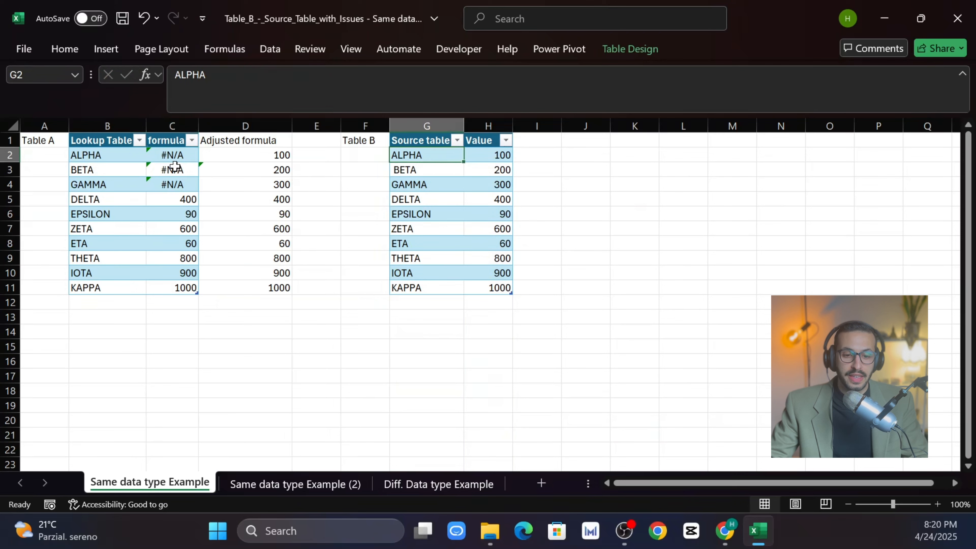
left_click(111, 126)
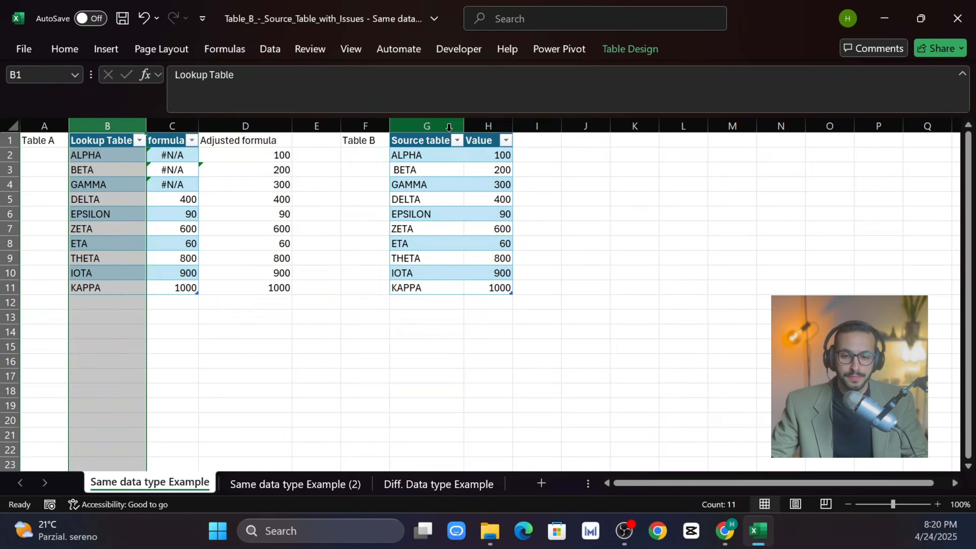
left_click(427, 123, "ctrl")
left_click(85, 154)
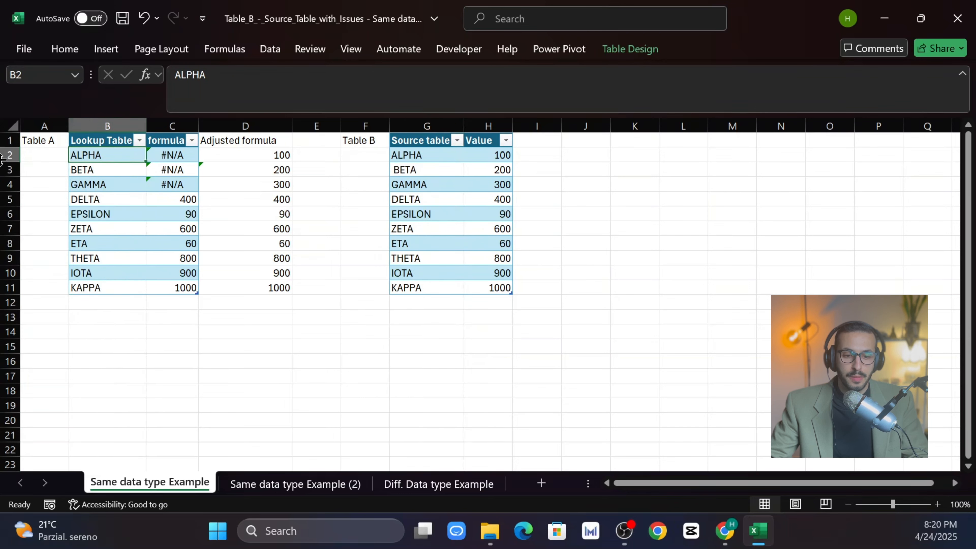
left_click(10, 155)
Step: Compare the XLOOKUP formulas in C2:C4 with the one in C5, and check the DELTA keys in B5 and G5
left_click(163, 159)
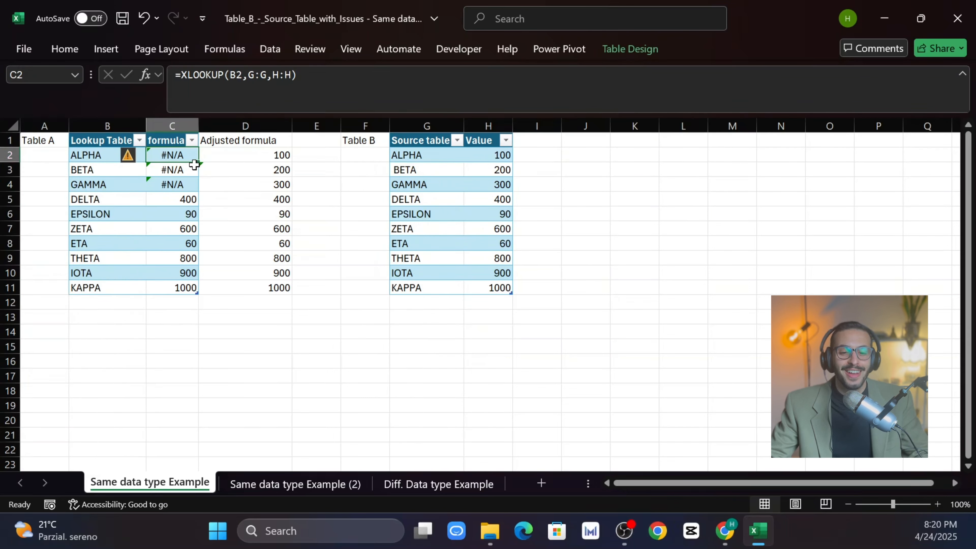
left_click(176, 170)
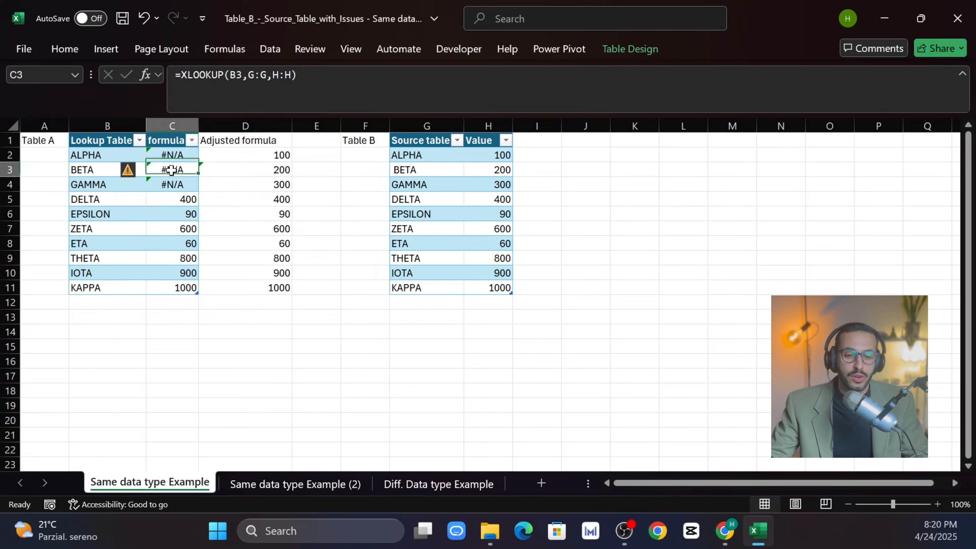
left_click(172, 185)
left_click(180, 198)
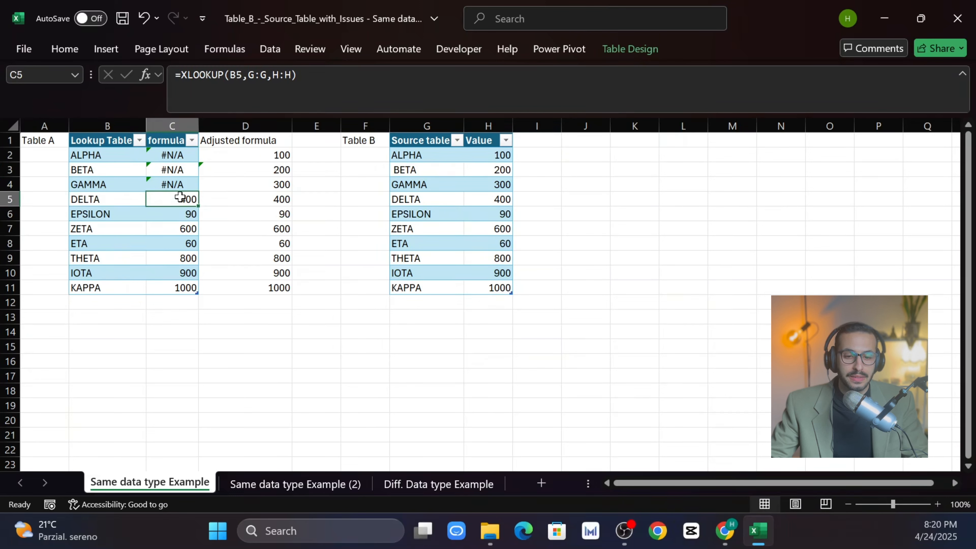
left_click(85, 198)
left_click(407, 199)
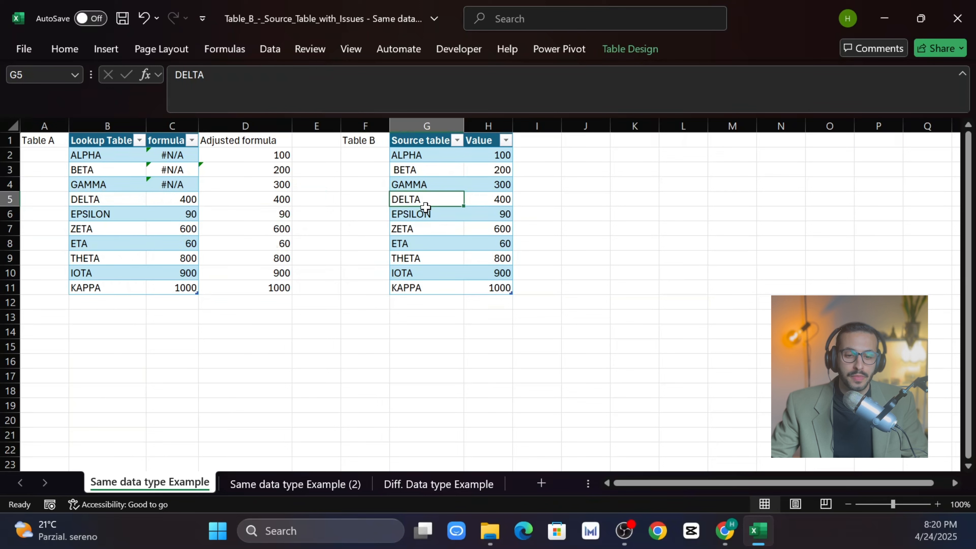
left_click(100, 195)
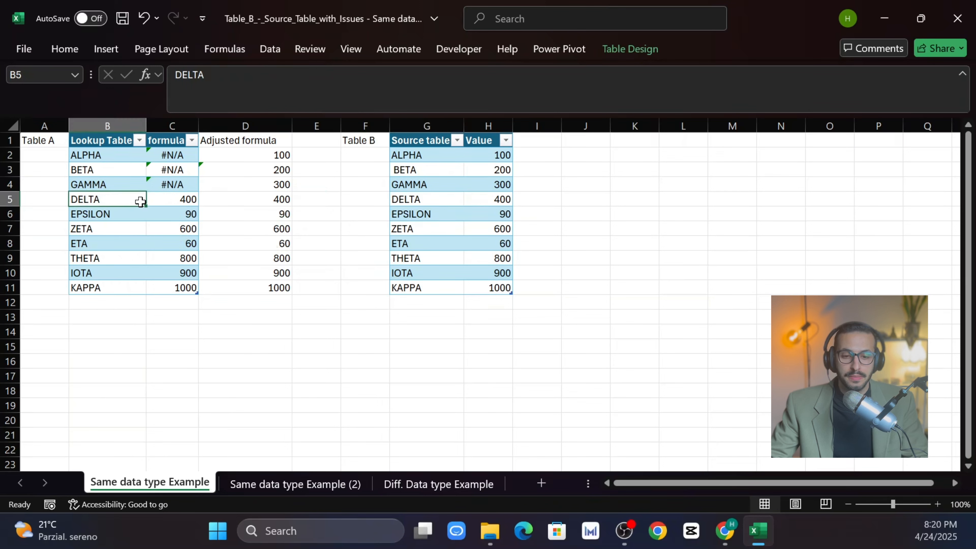
left_click(181, 198)
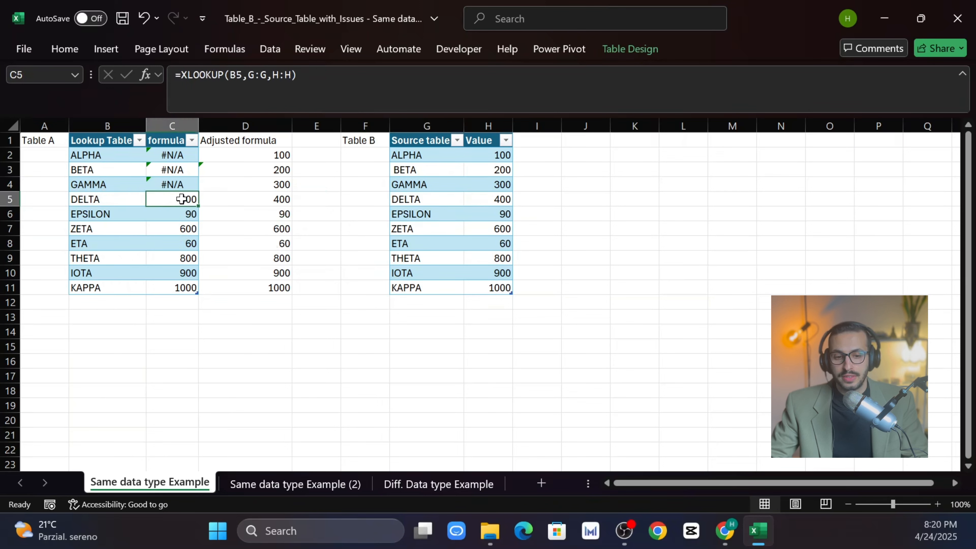
left_click(103, 204)
left_click(404, 206)
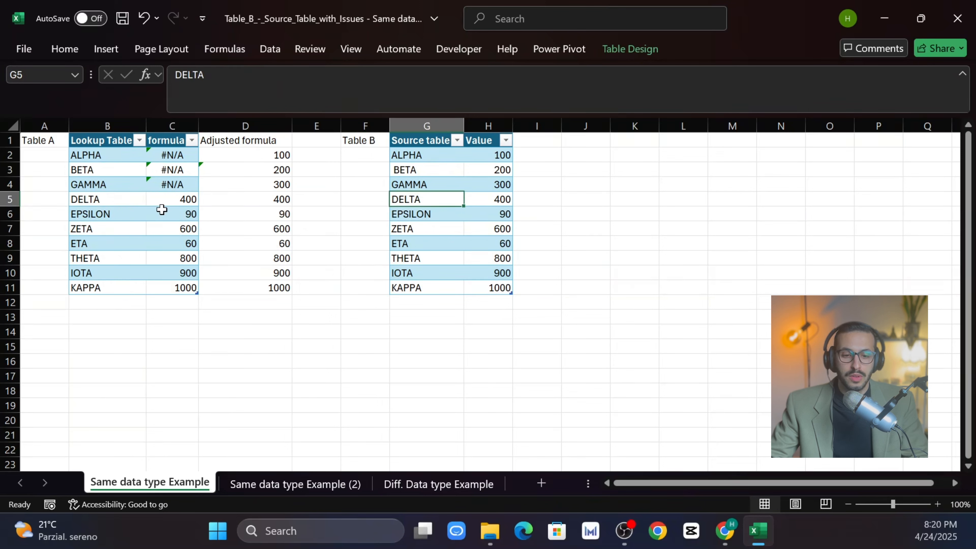
Step: Compare the keys DELTA to KAPPA in B5:B11 with G5:G11, and review the ALPHA and BETA keys in B2:B3
left_click(115, 200)
left_click_drag(109, 202, 112, 292)
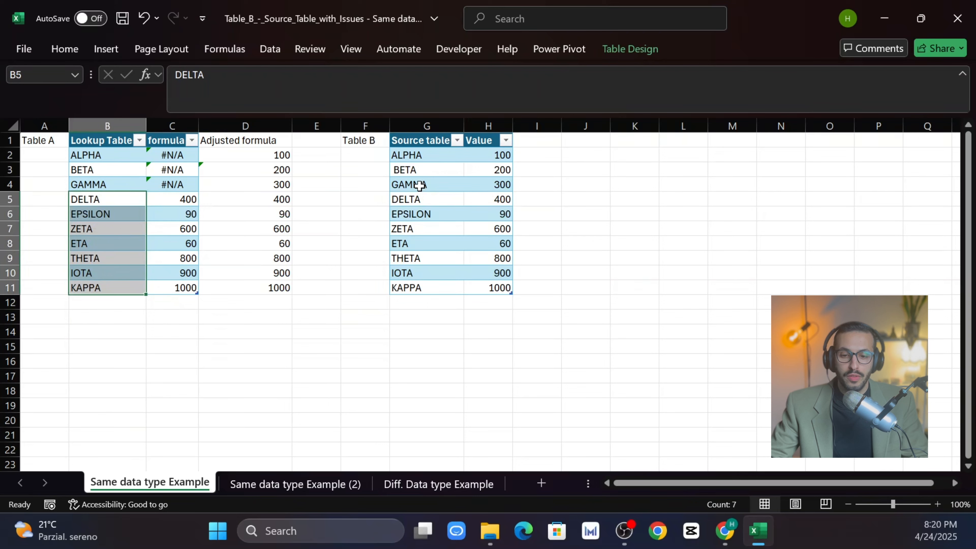
left_click_drag(402, 200, 410, 288)
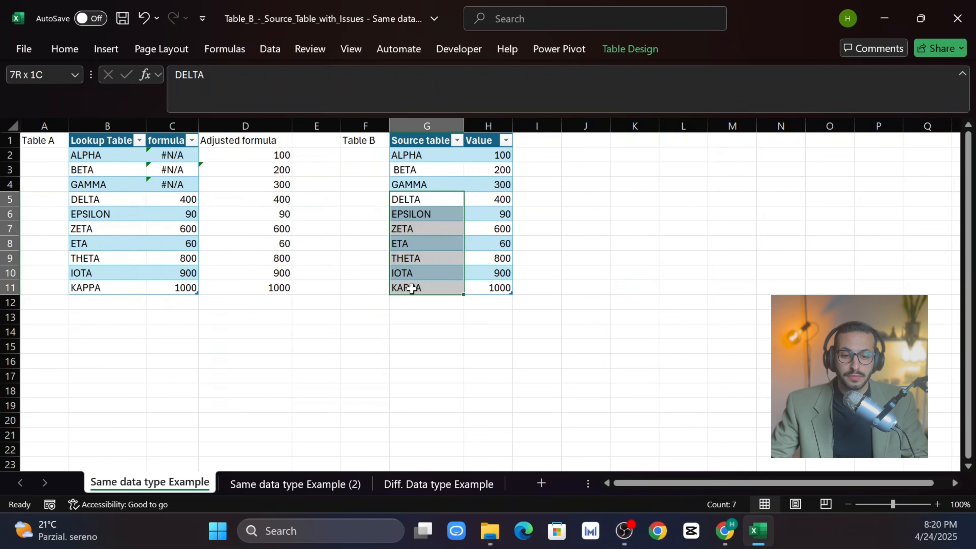
left_click(179, 228)
left_click_drag(113, 156, 112, 167)
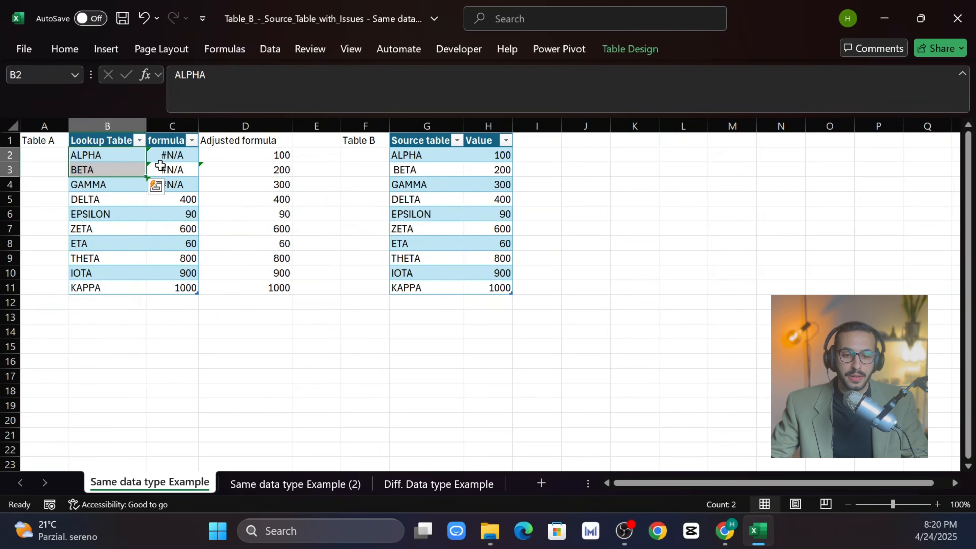
left_click(162, 167)
Step: Check the data and number format options for the Lookup Table column B and the Source table column G
left_click(131, 127)
left_click(275, 49)
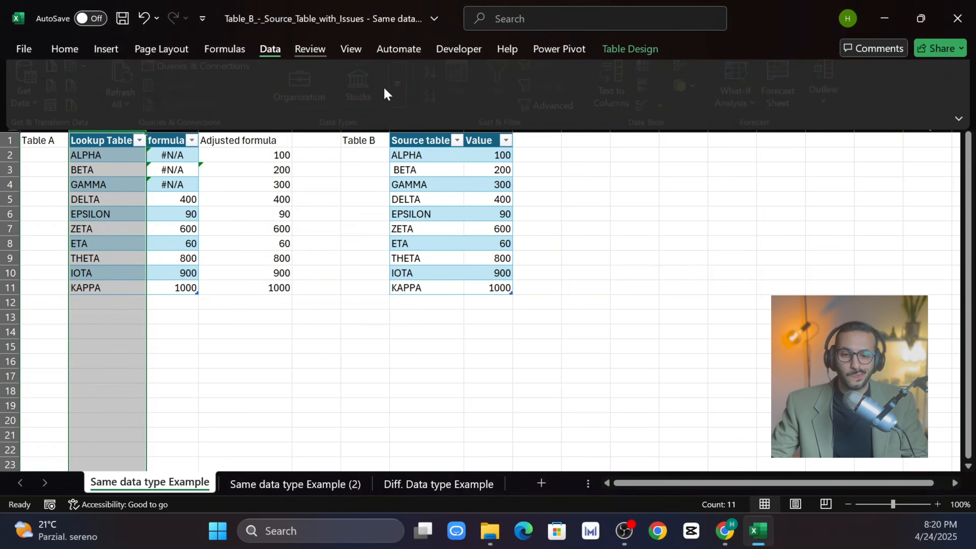
key("Escape")
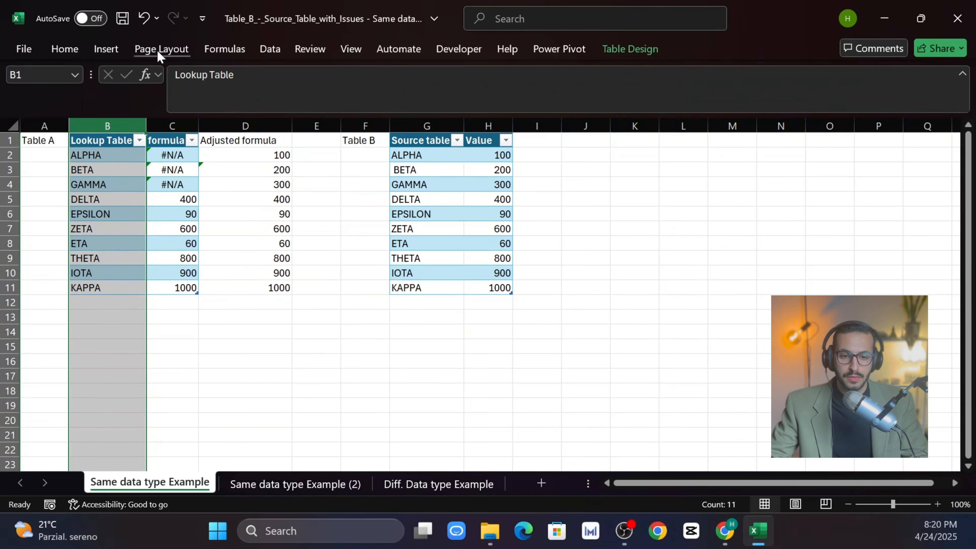
left_click(64, 49)
left_click(423, 213)
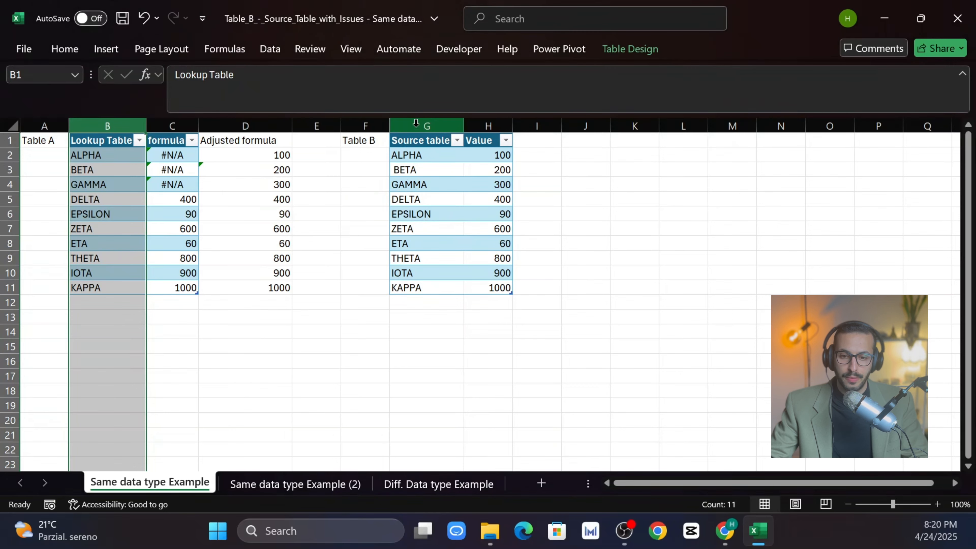
left_click(427, 124)
left_click(270, 49)
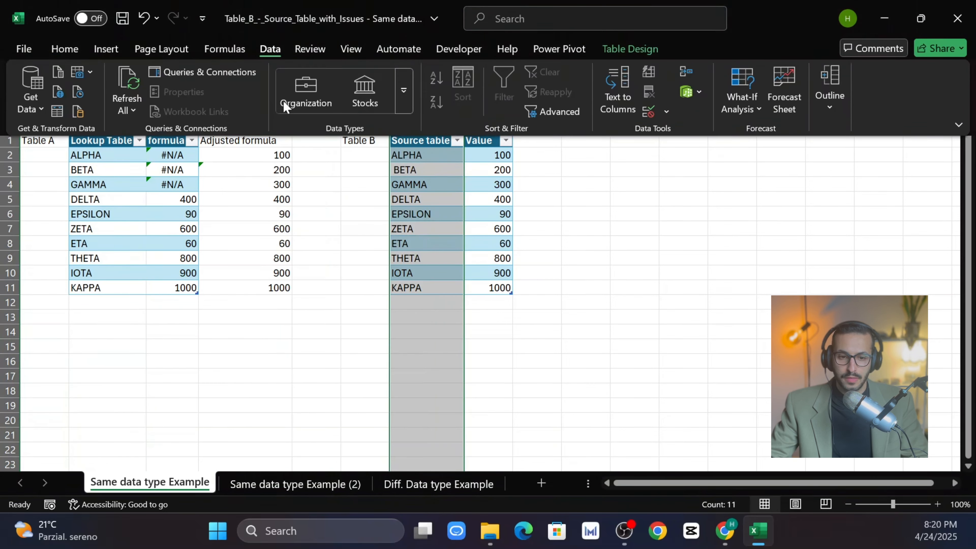
left_click(64, 49)
left_click(432, 184)
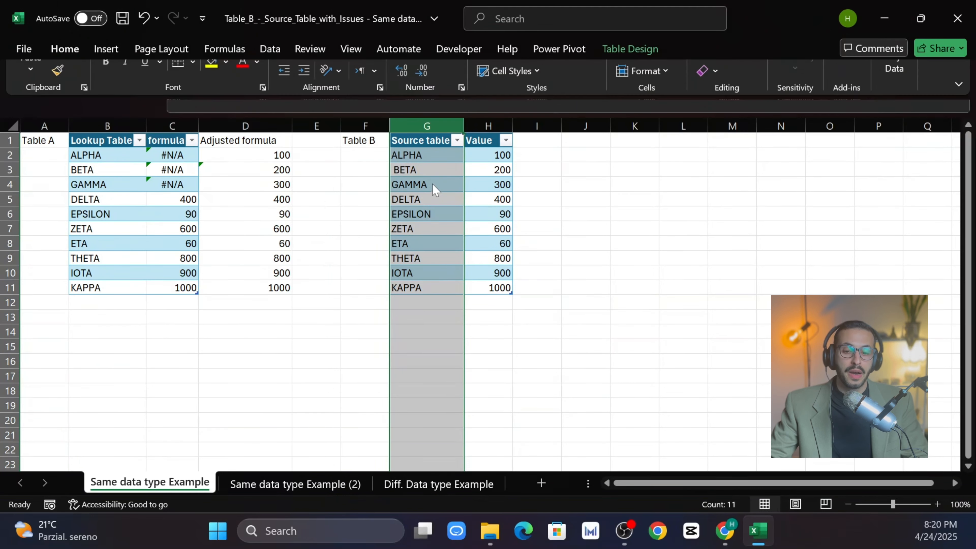
Step: Compare the GAMMA keys in G4 and B4, the BETA key in G3, and the key columns used by the C2 lookup
left_click(430, 184)
left_click(126, 186)
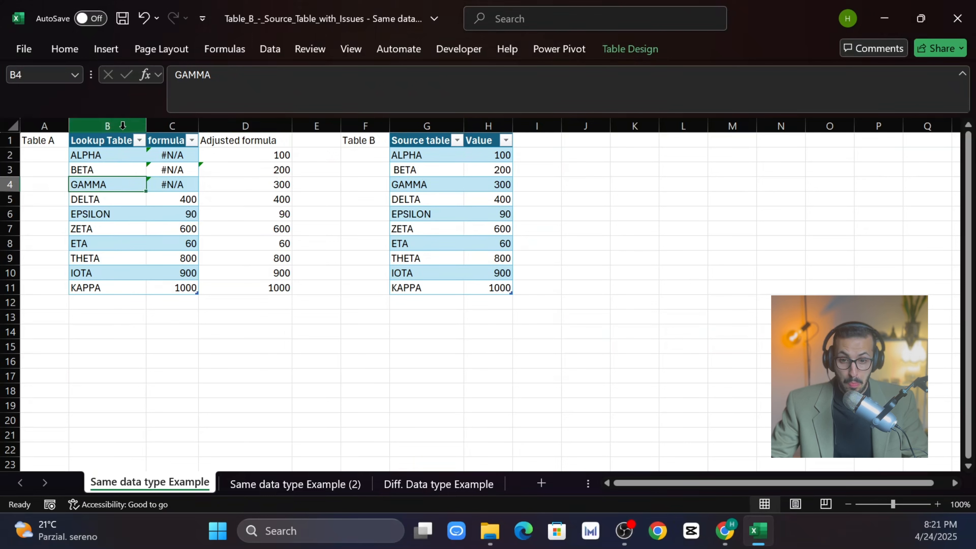
left_click(428, 174)
left_click(169, 156)
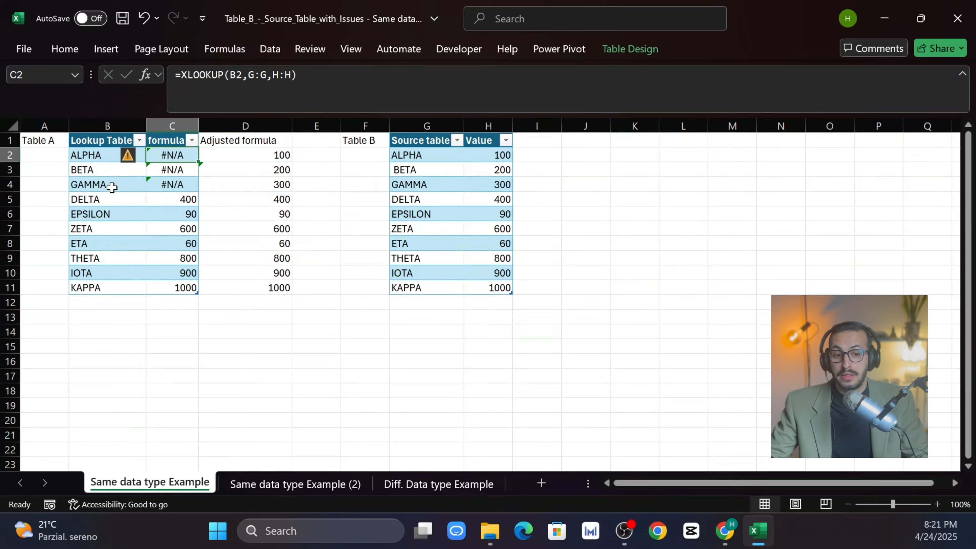
left_click(103, 132)
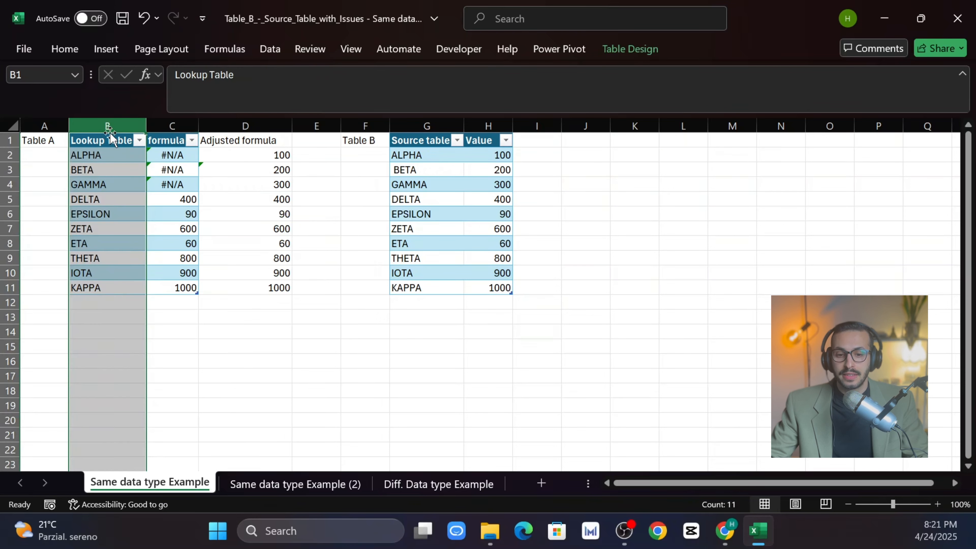
left_click(413, 129)
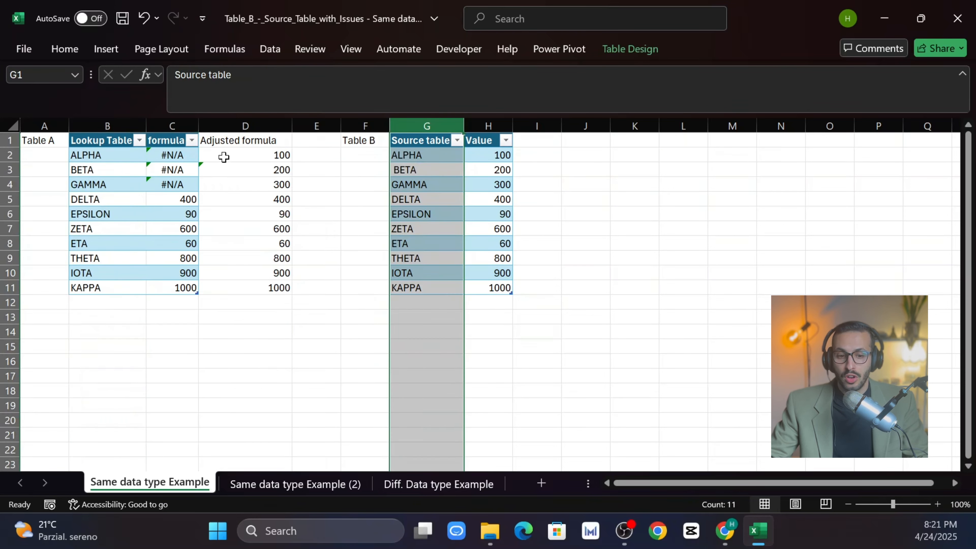
Step: Compare the ALPHA lookup in C2 with the ZETA lookup in C7, and recheck the ALPHA keys in both tables
left_click(181, 160)
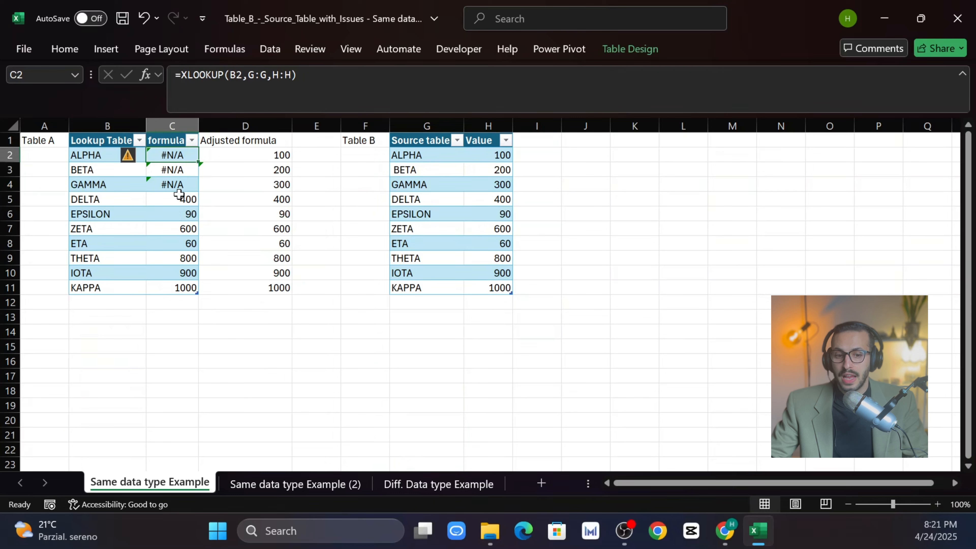
left_click(178, 223)
left_click(108, 154)
left_click(425, 160)
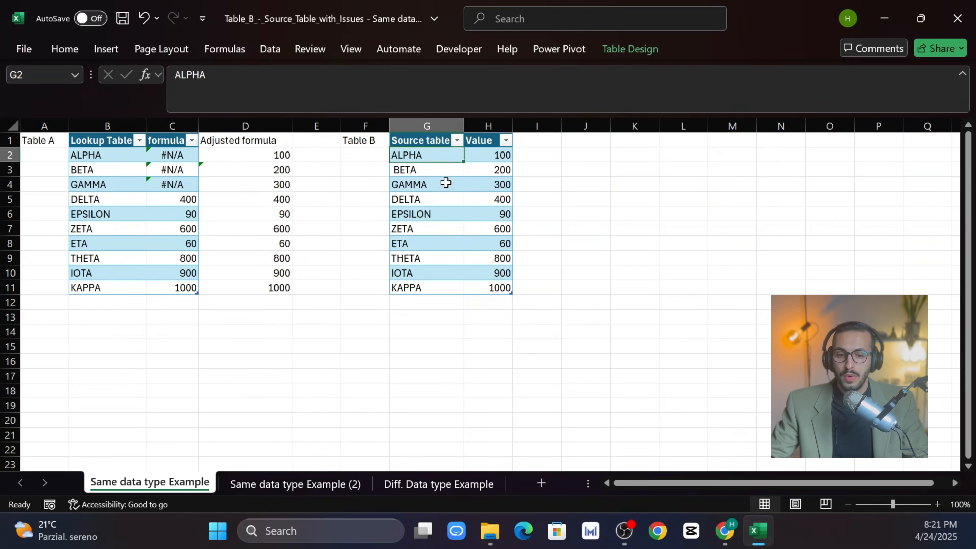
left_click(363, 184)
left_click(468, 168)
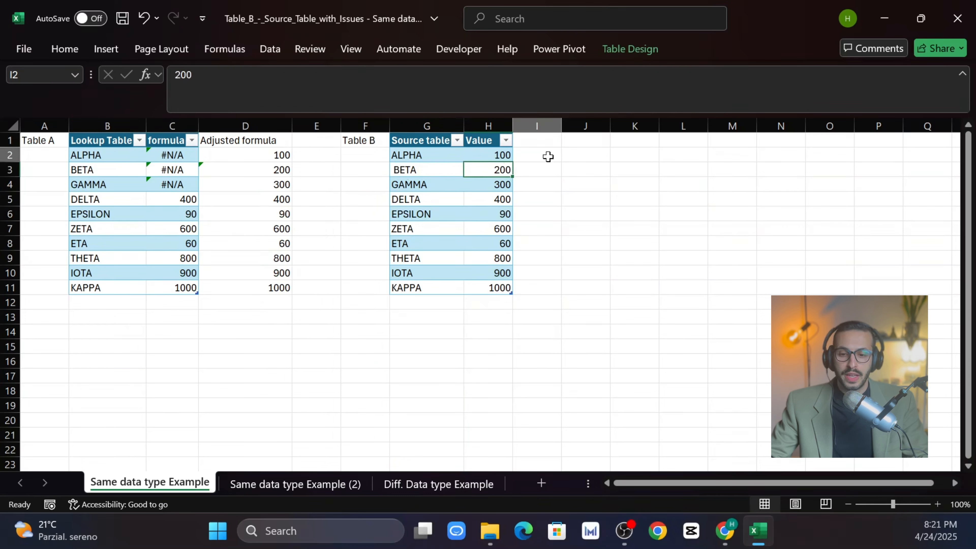
left_click(548, 157)
type(")")
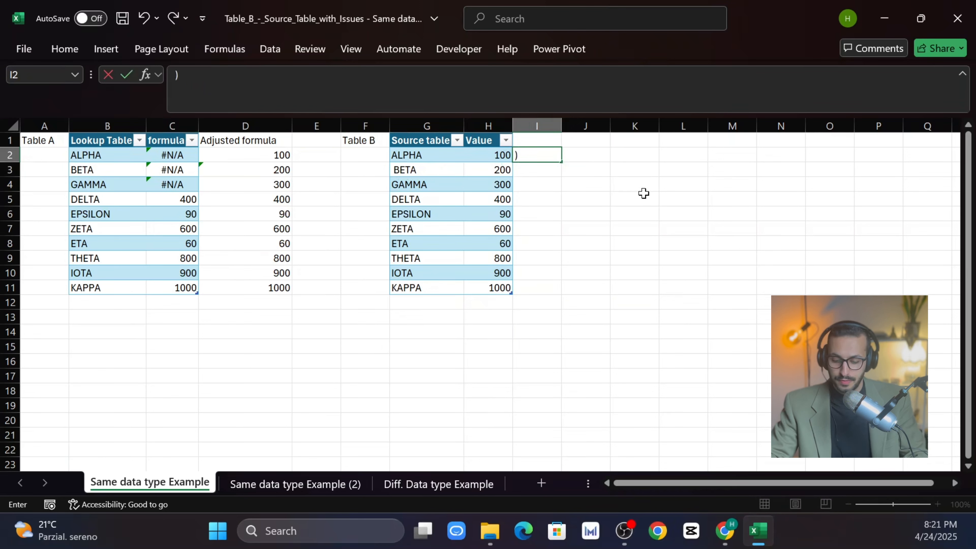
key("BackSpace")
key("BackSpace")
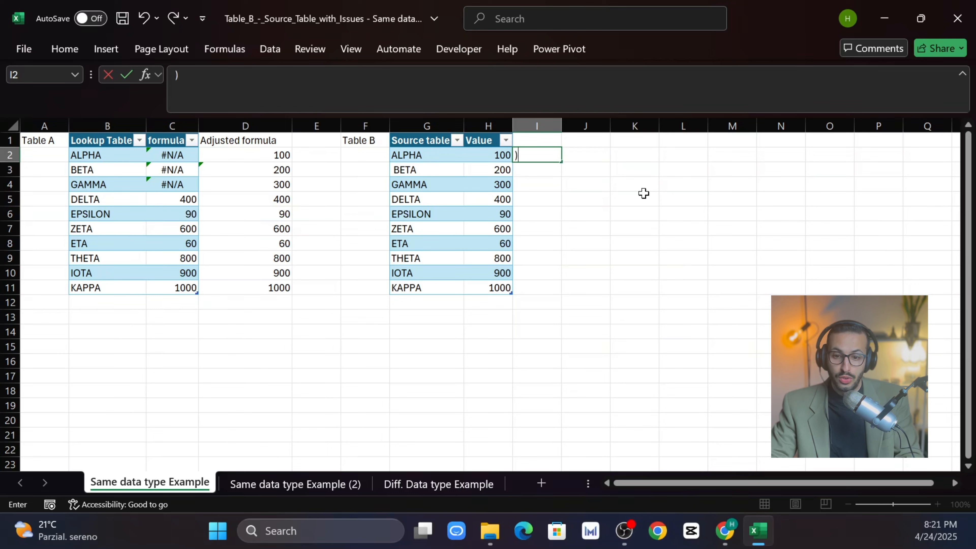
type("0")
key("BackSpace")
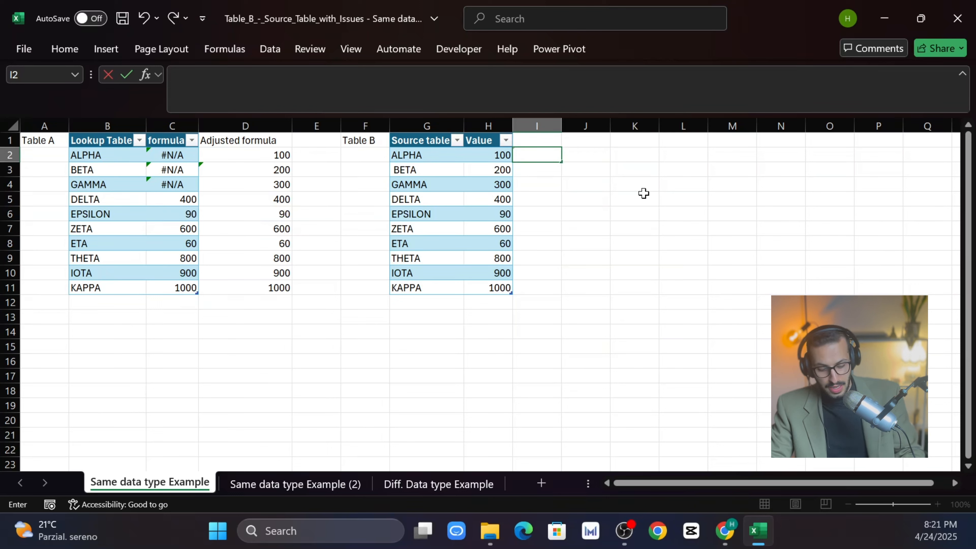
key("BackSpace")
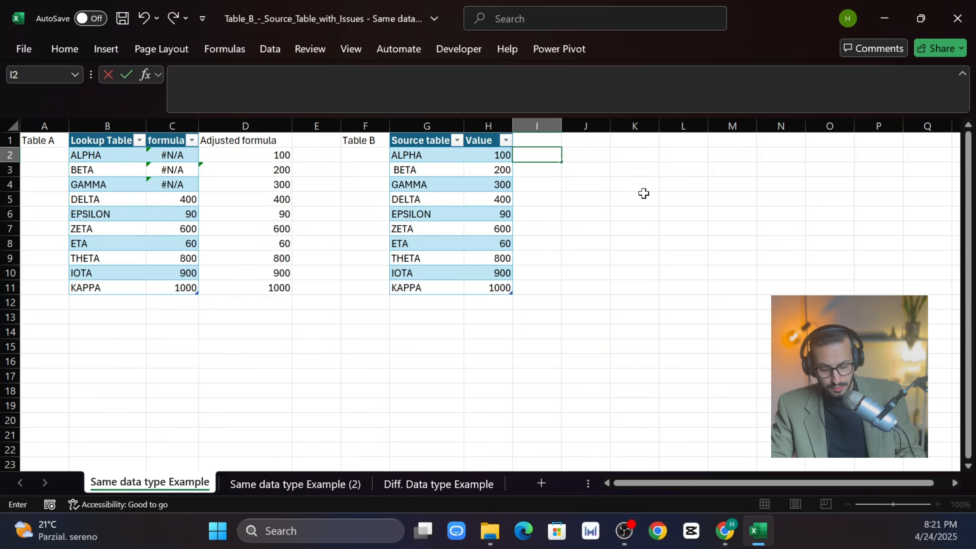
Step: Enter =[@[Source table]]=Lookup_table[@[Lookup Table]] in I2, beside the source table, to compare each source key with its lookup key
type("=")
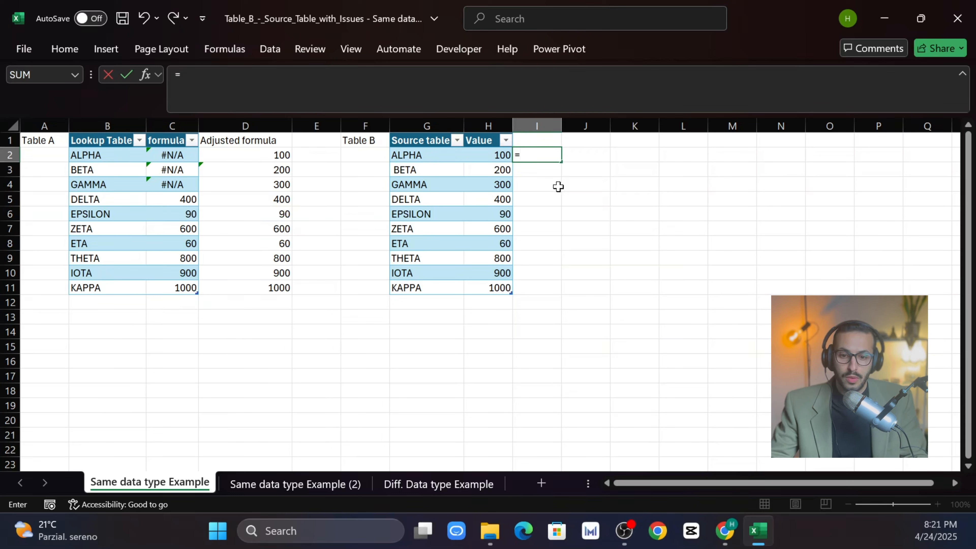
left_click(427, 160)
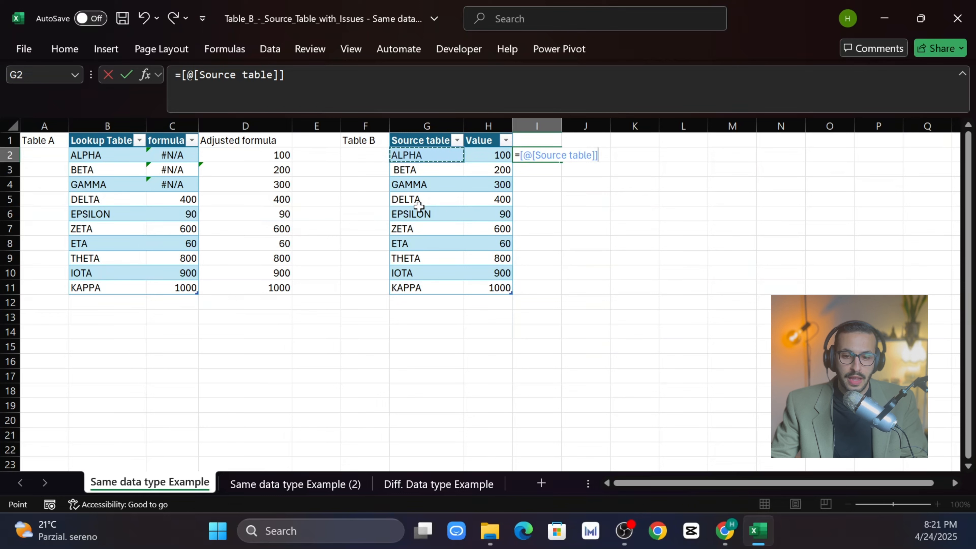
key("F2")
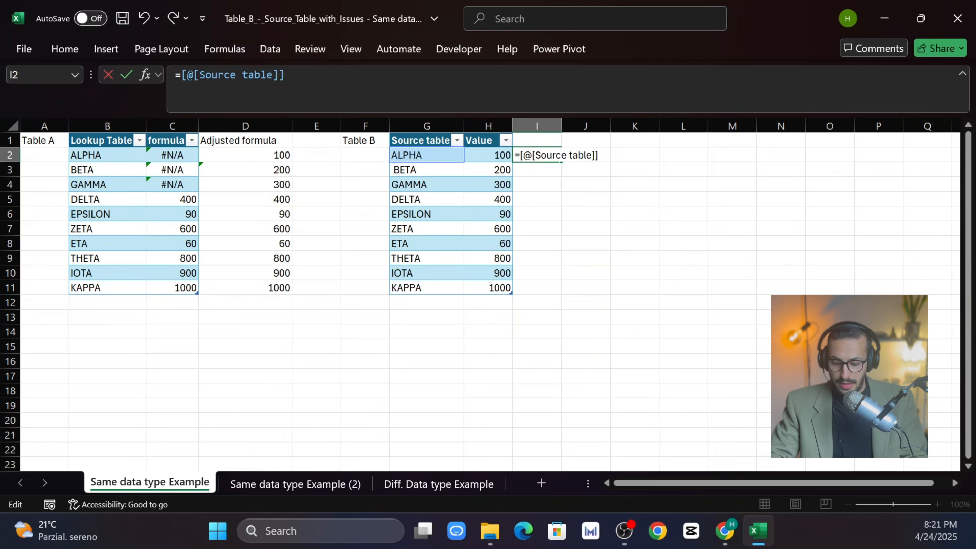
type("=")
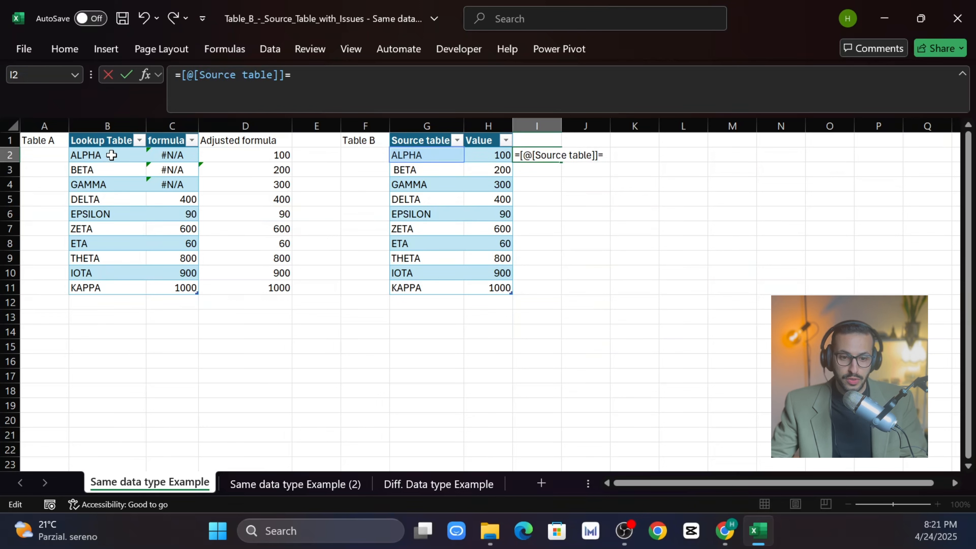
left_click(99, 155)
key("ctrl+Return")
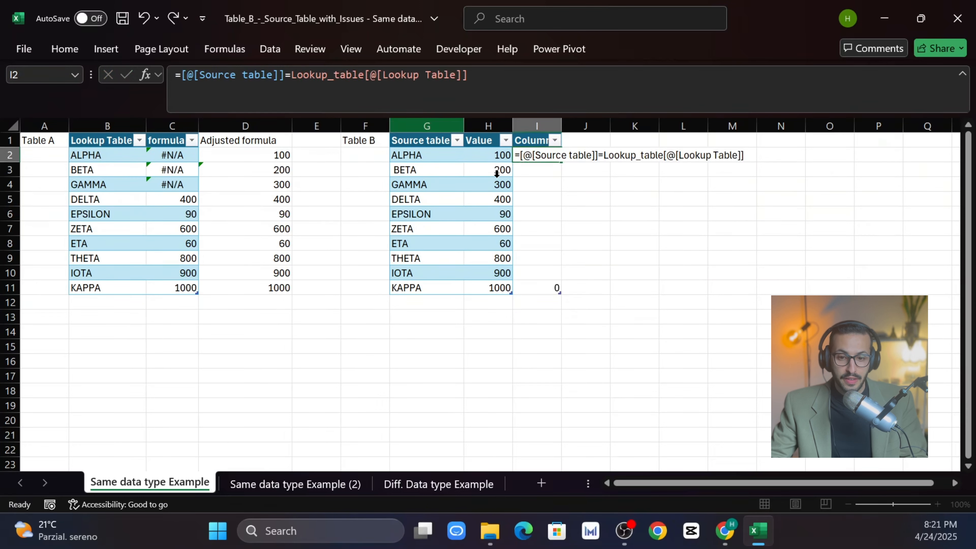
key("Return")
Step: Compare the key check results in I2:I11 with the XLOOKUP results in C2:C11
left_click(537, 155)
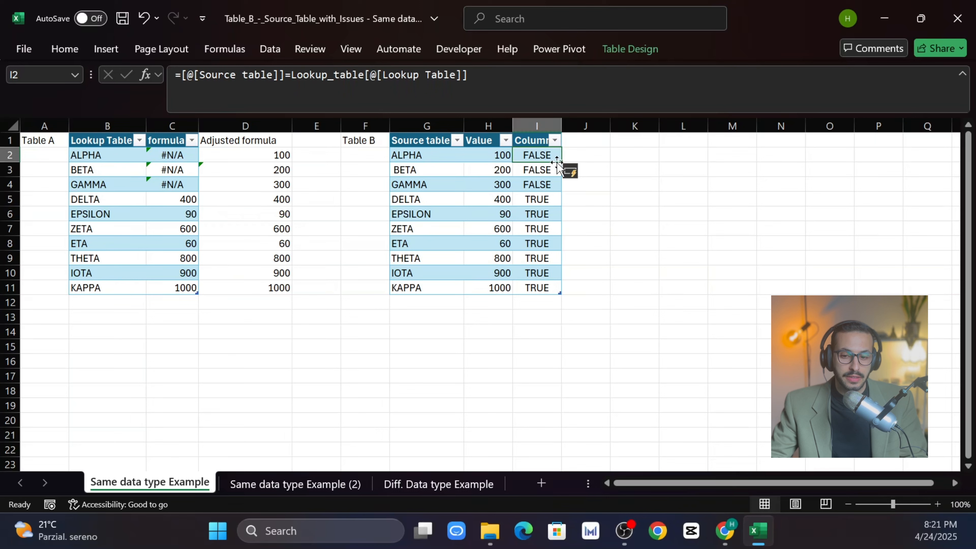
left_click_drag(542, 154, 540, 287)
left_click(535, 199)
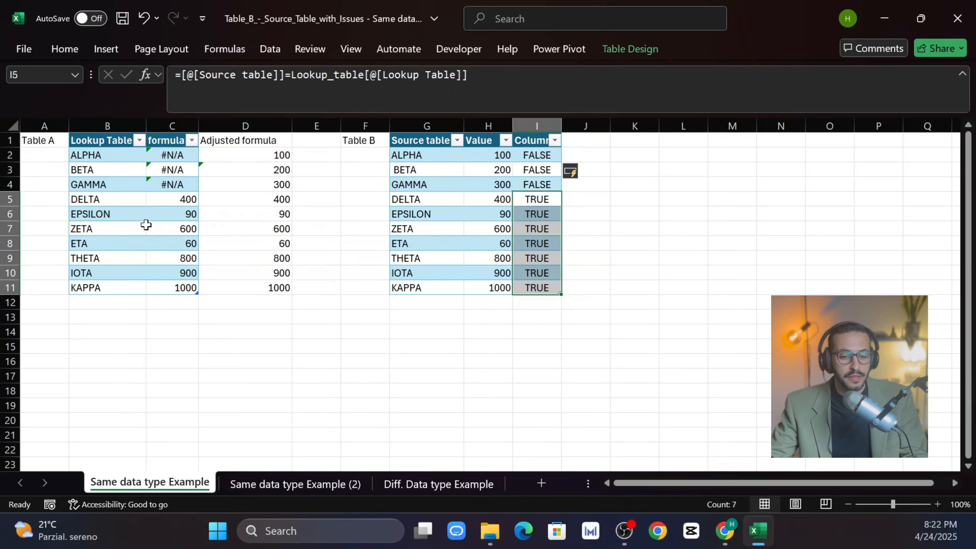
left_click_drag(544, 202, 549, 286)
left_click_drag(164, 202, 183, 288)
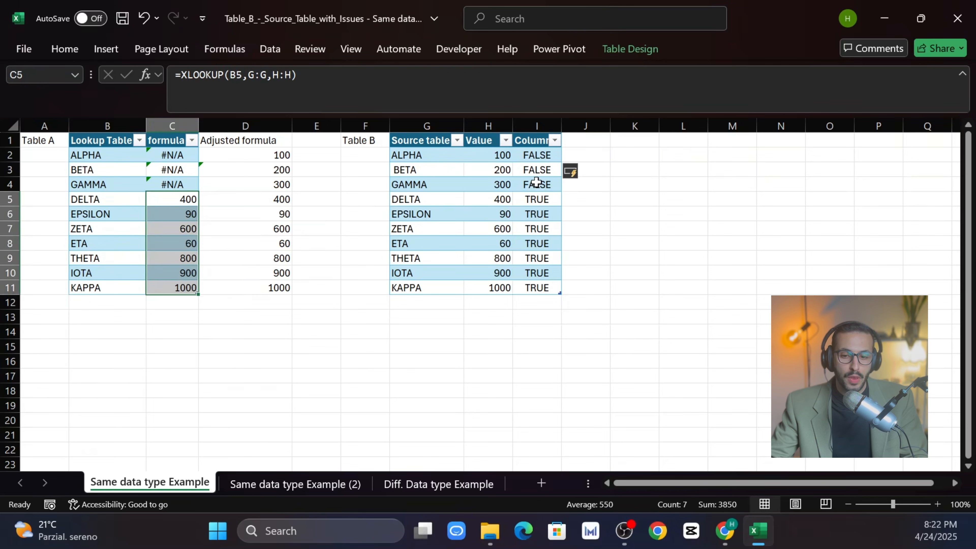
left_click_drag(541, 154, 533, 183)
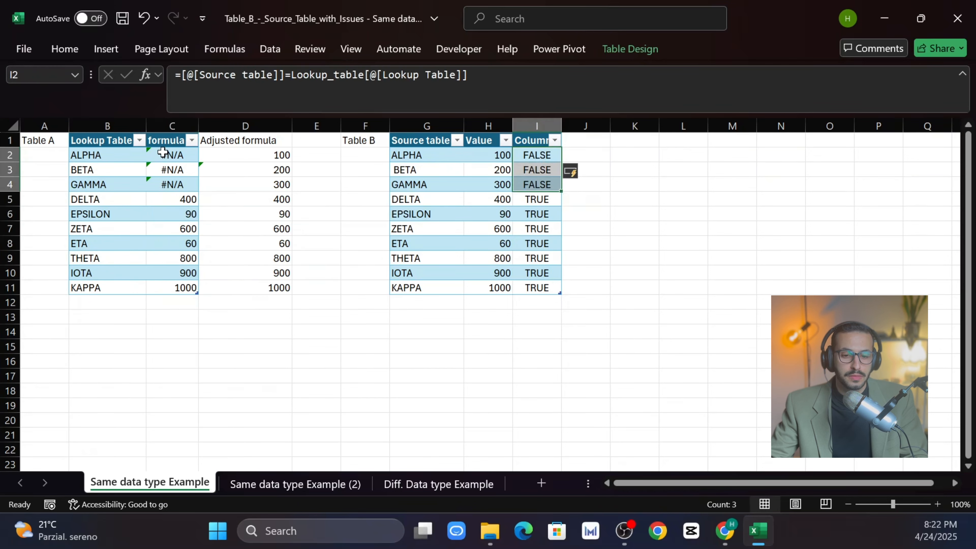
left_click(178, 154)
left_click_drag(178, 154, 176, 184)
left_click(537, 200)
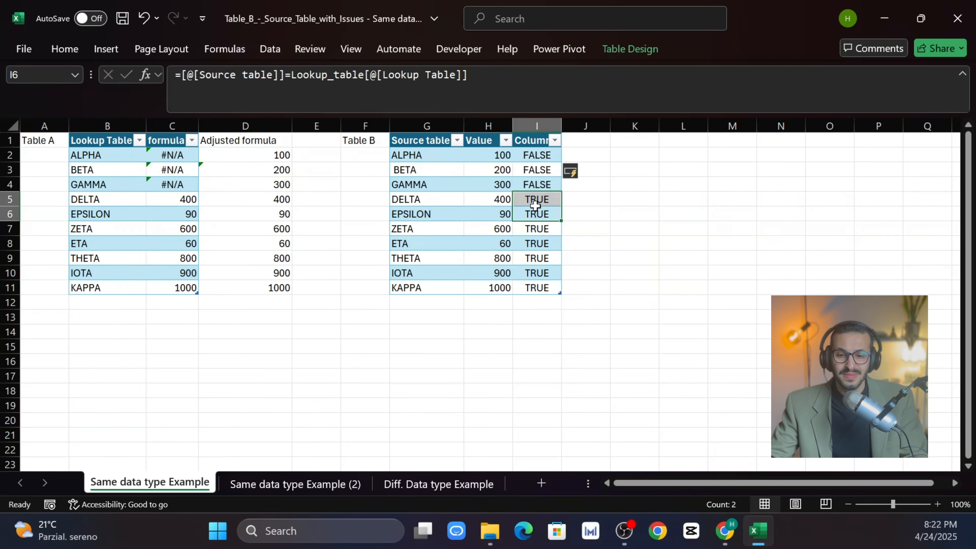
left_click(523, 168)
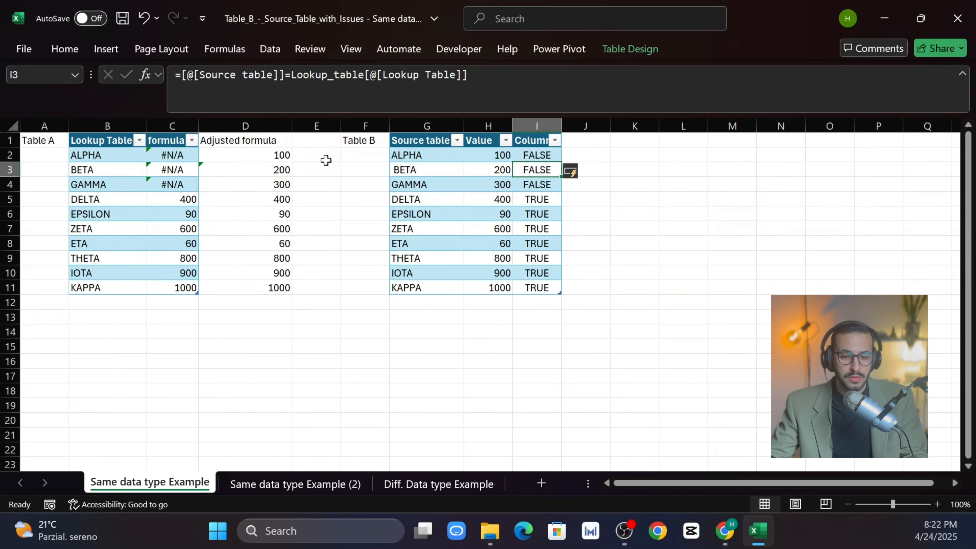
Step: Remove the trailing space after ALPHA in G2 and check the XLOOKUP result in C2
left_click(427, 156)
left_click(207, 74)
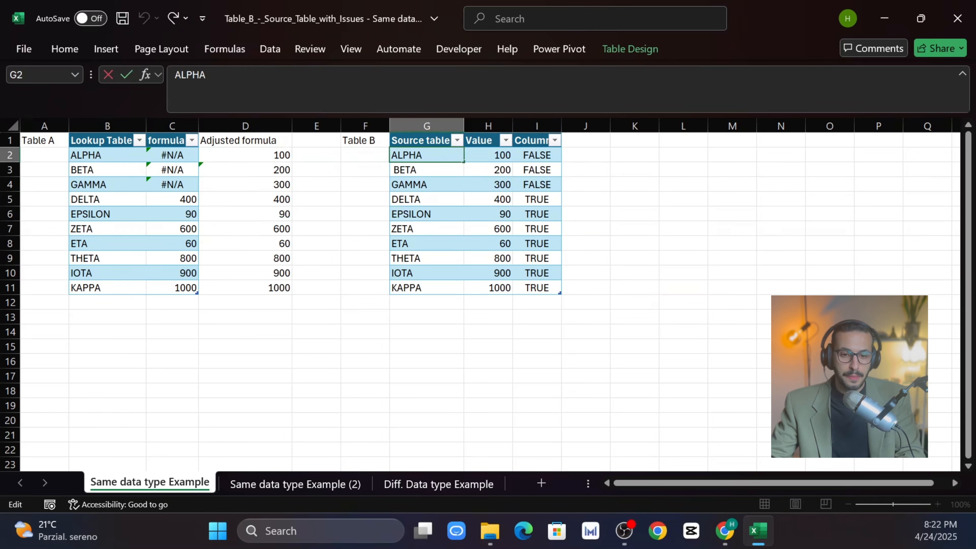
key("BackSpace")
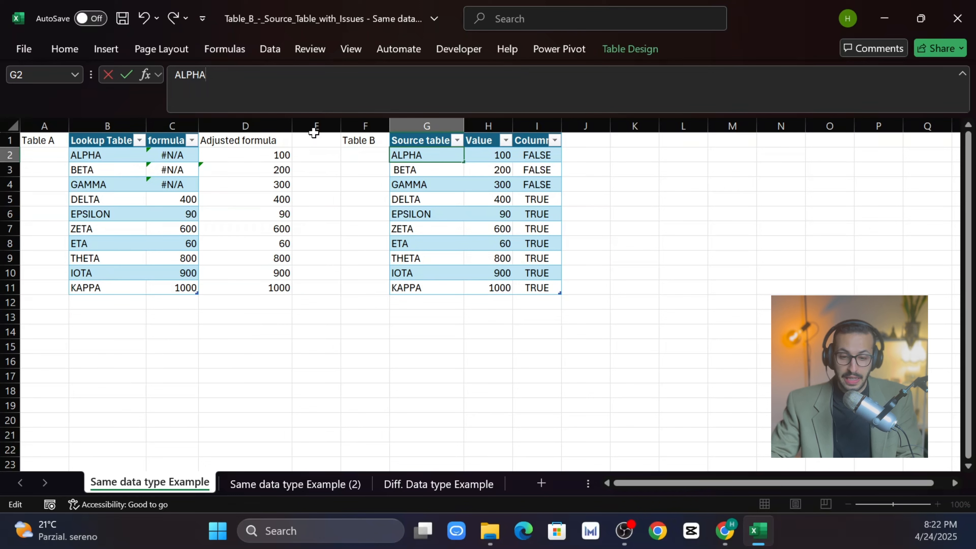
key("Escape")
key("Return")
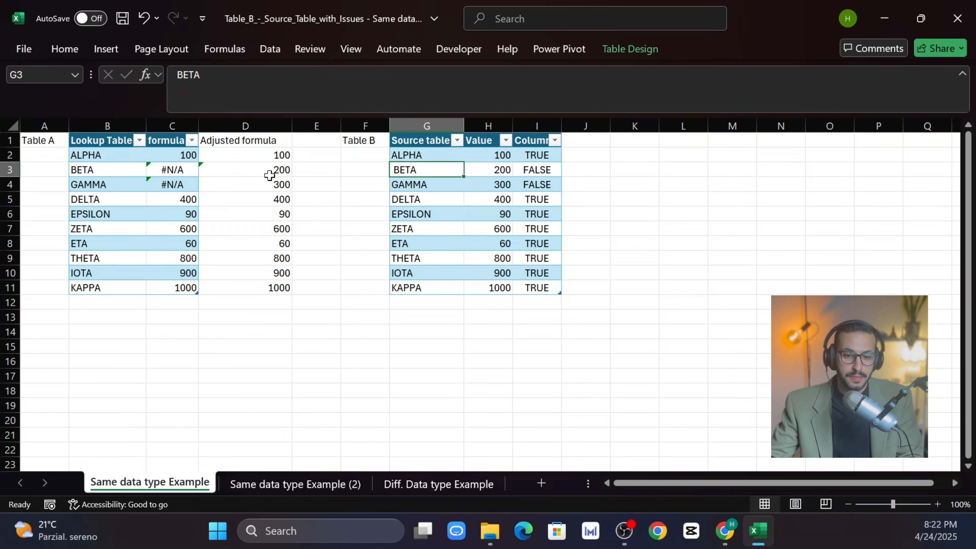
left_click(184, 153)
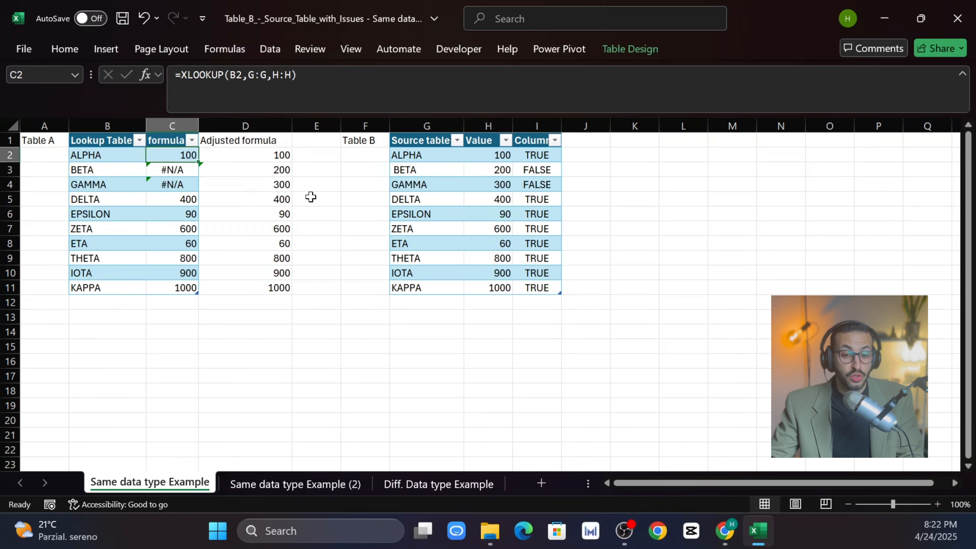
Step: Put the trailing space back after ALPHA in G2 and recheck the lookup in C2
left_click(438, 157)
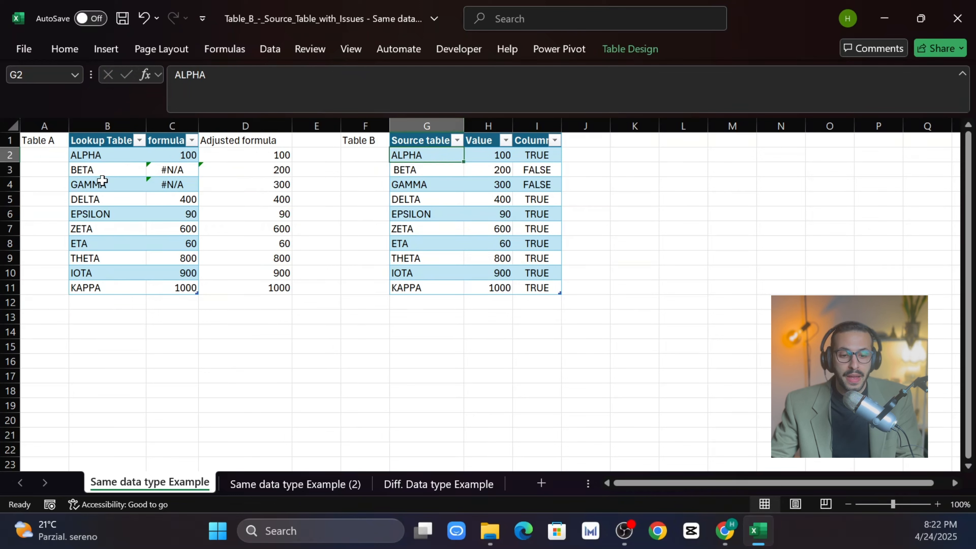
scroll(181, 257, "down", 3)
scroll(296, 244, "up", 3)
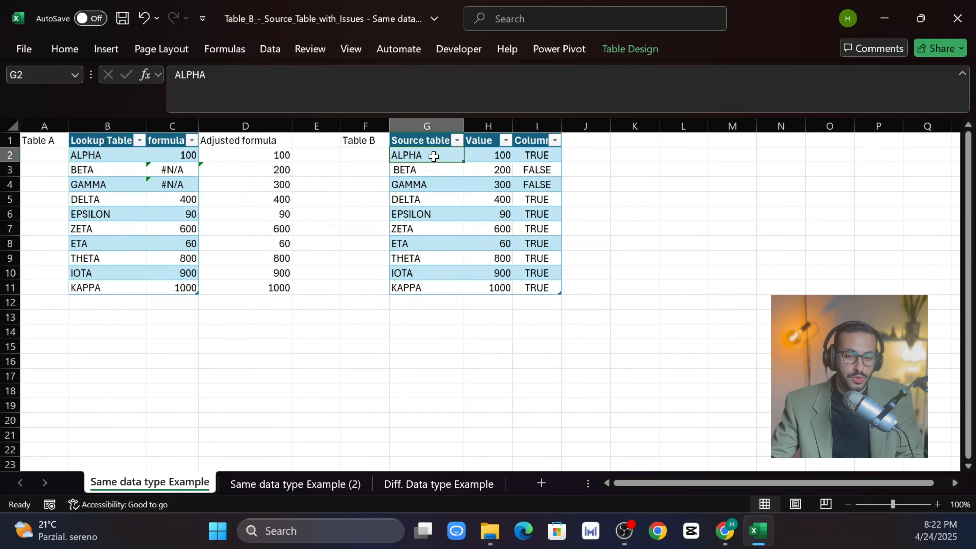
left_click(269, 77)
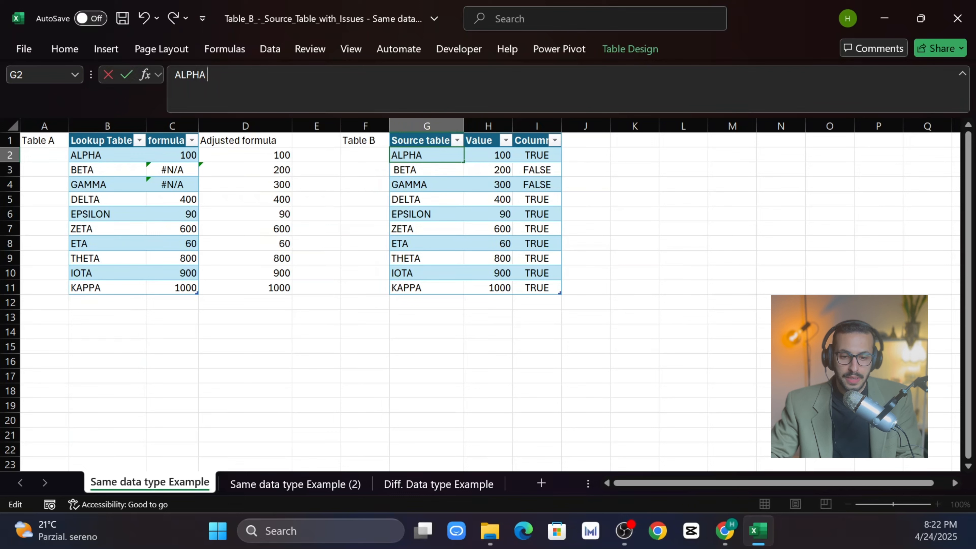
key("Return")
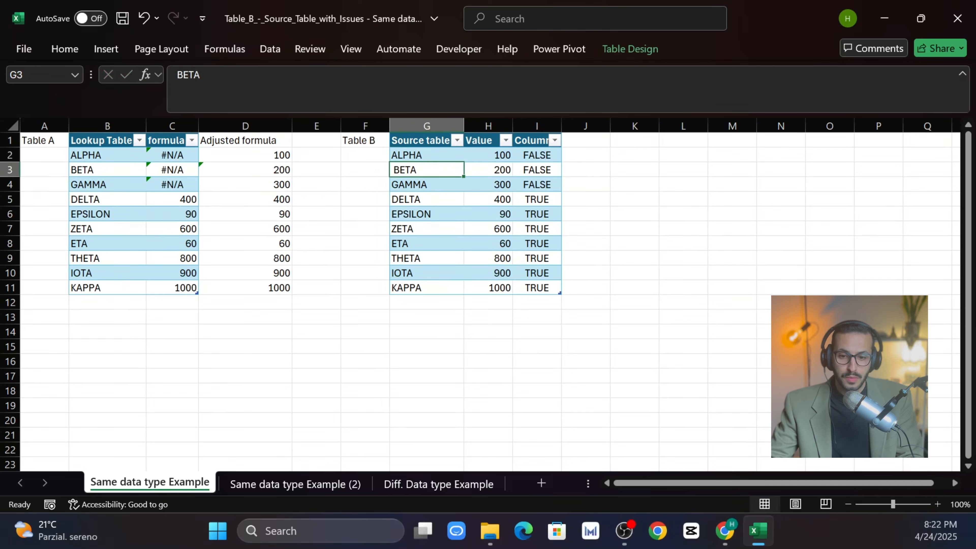
left_click(415, 159)
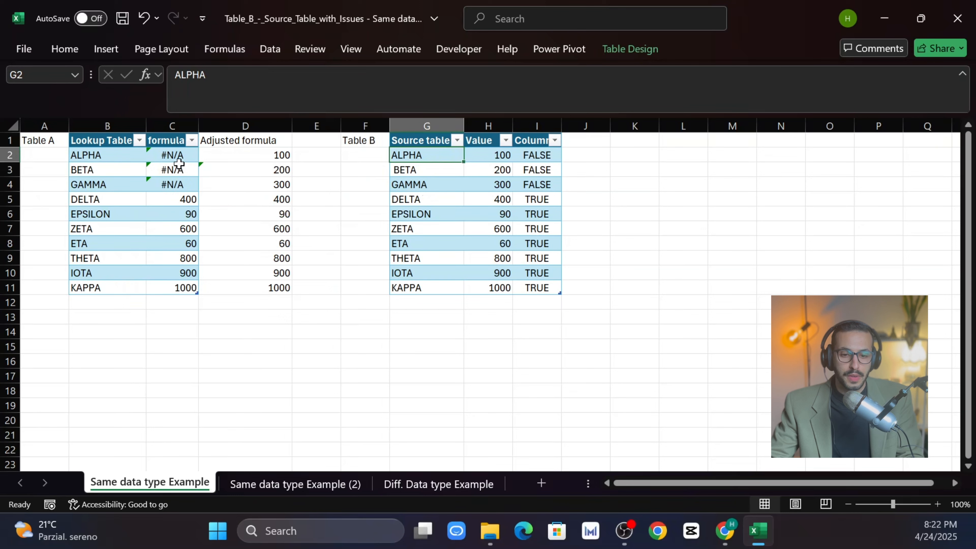
left_click(176, 155)
left_click(415, 156)
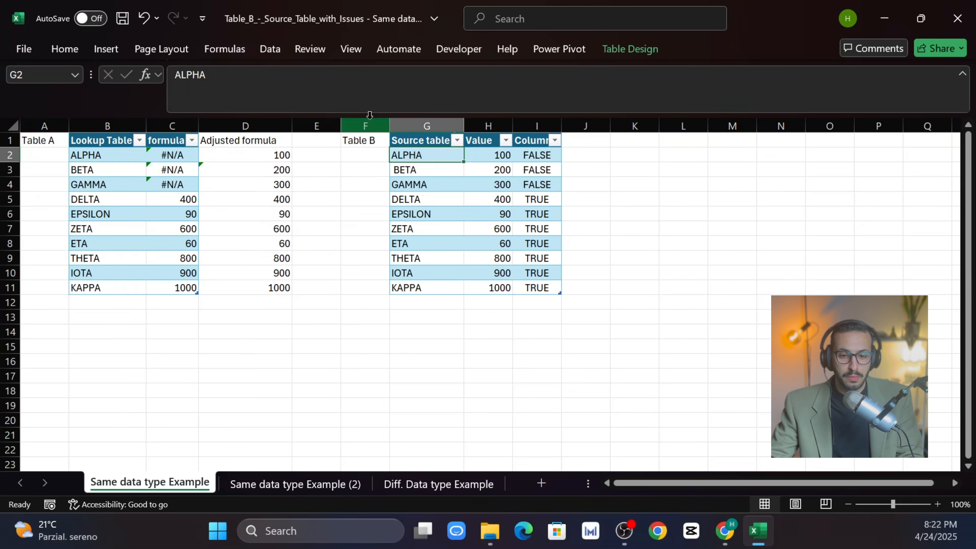
Step: Inspect the BETA key in G3 and the GAMMA key in G4 for extra or hidden characters
left_click(417, 170)
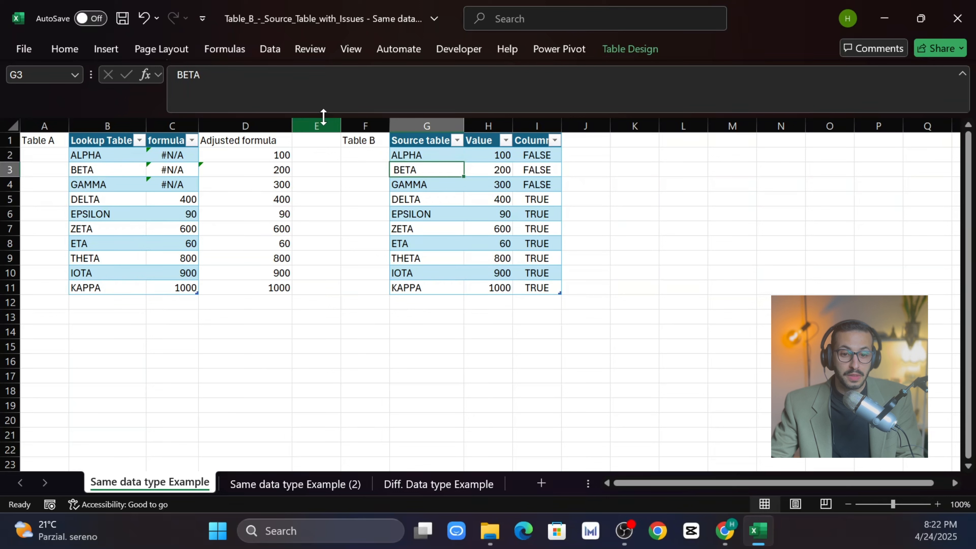
left_click(208, 75)
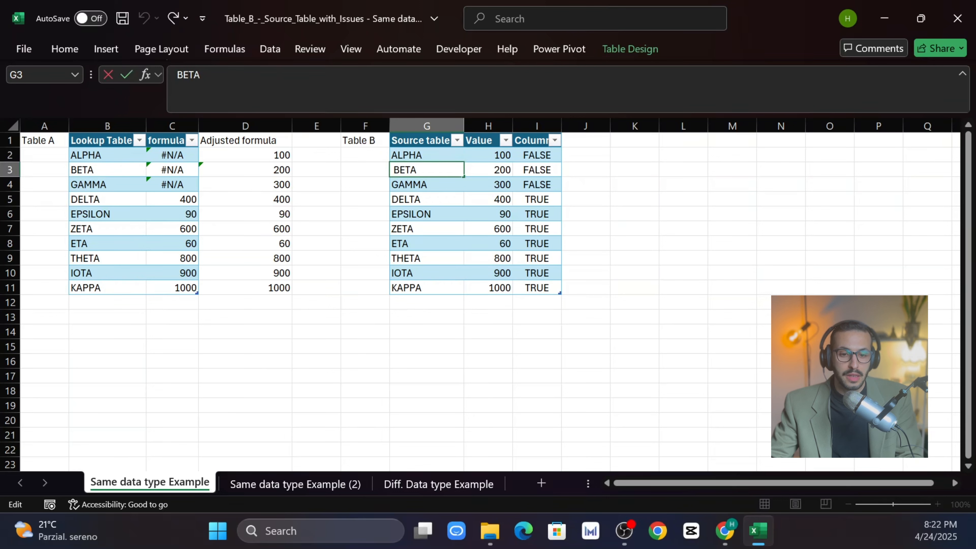
key("Return")
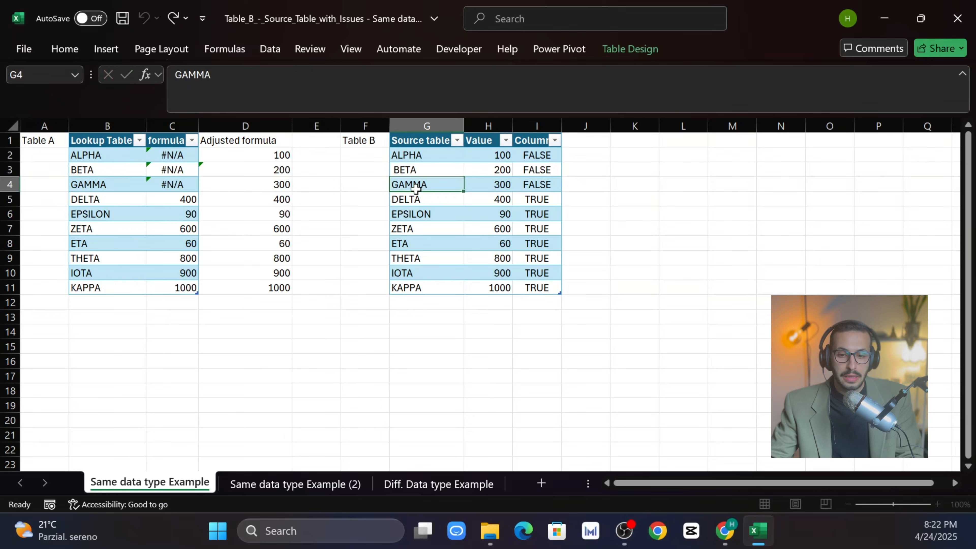
left_click(212, 75)
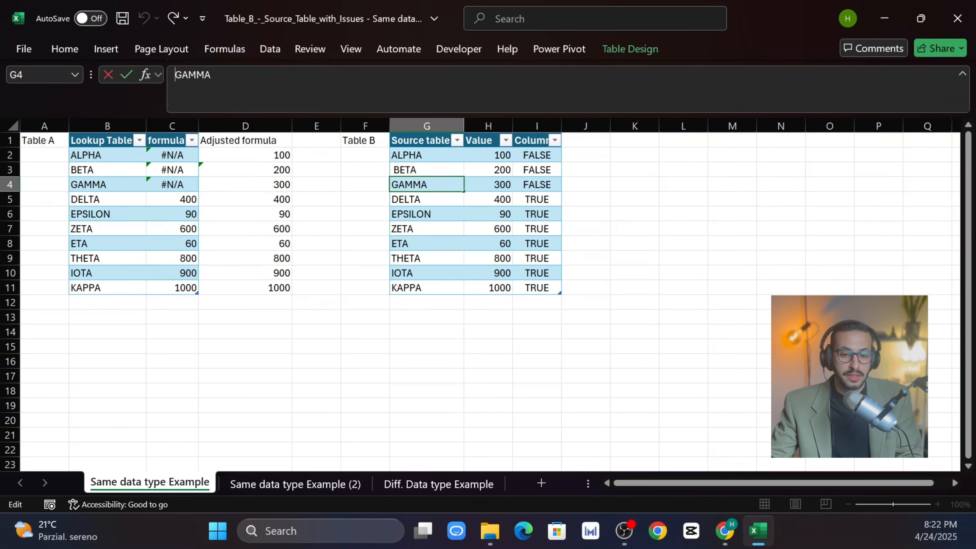
left_click(406, 214)
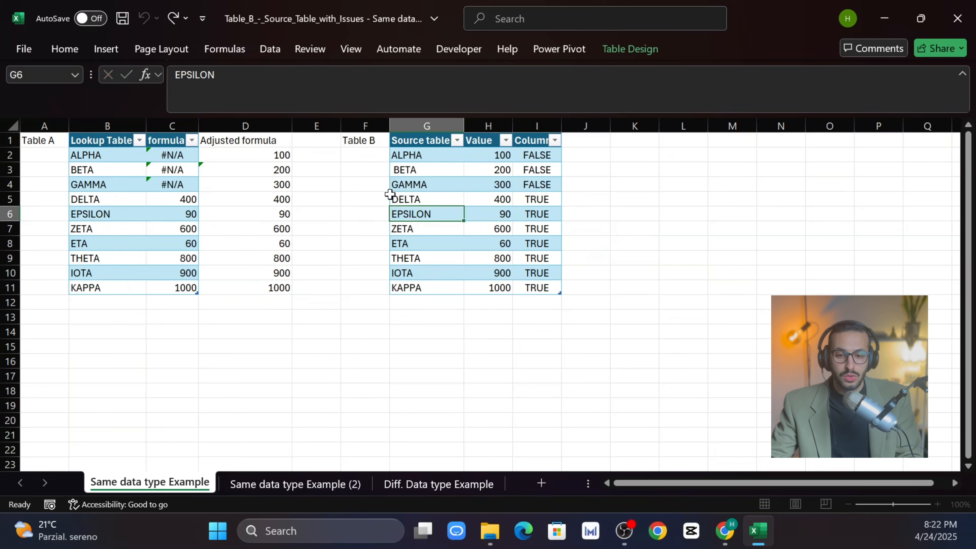
key("ctrl+y")
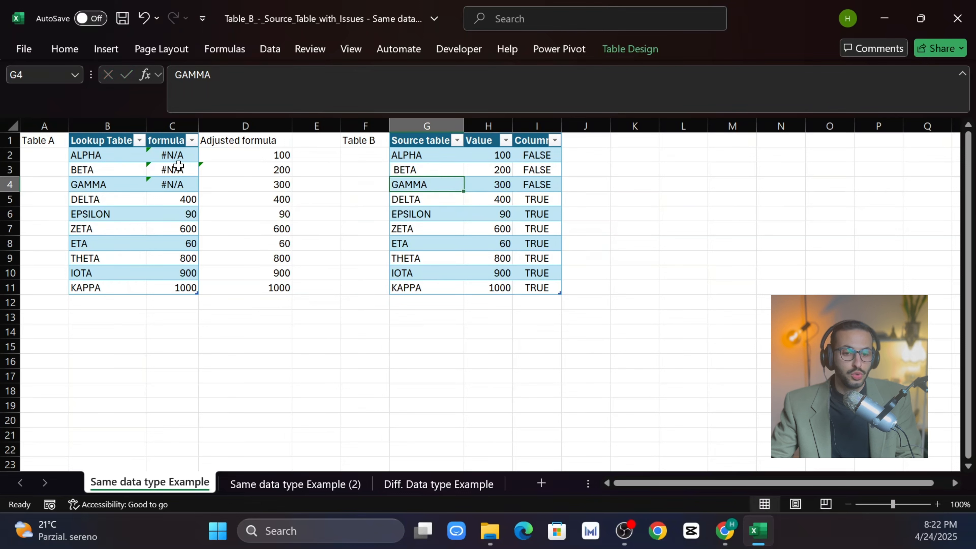
Step: Compare the plain XLOOKUP in C2 with the TRIM, CLEAN and SUBSTITUTE lookup array of the adjusted formula in D2
left_click(187, 157)
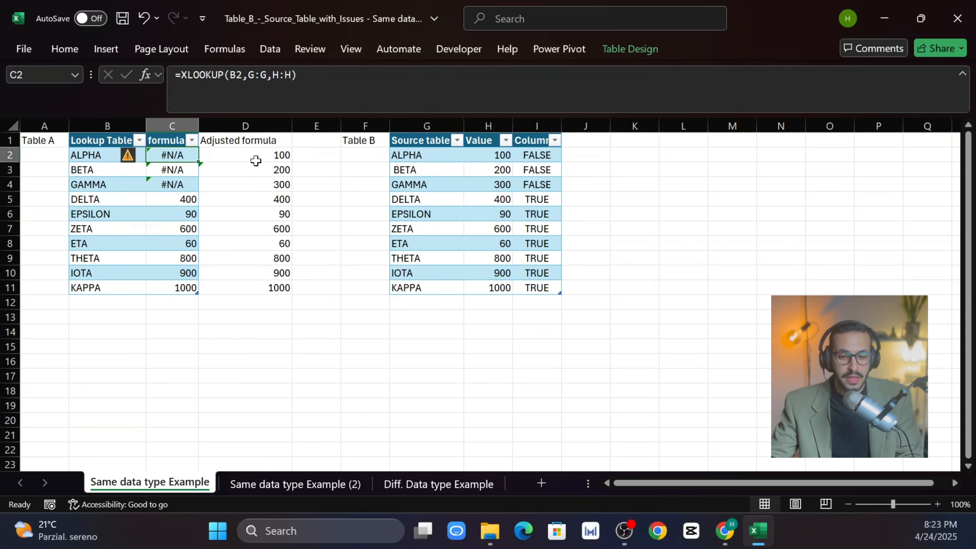
left_click(239, 157)
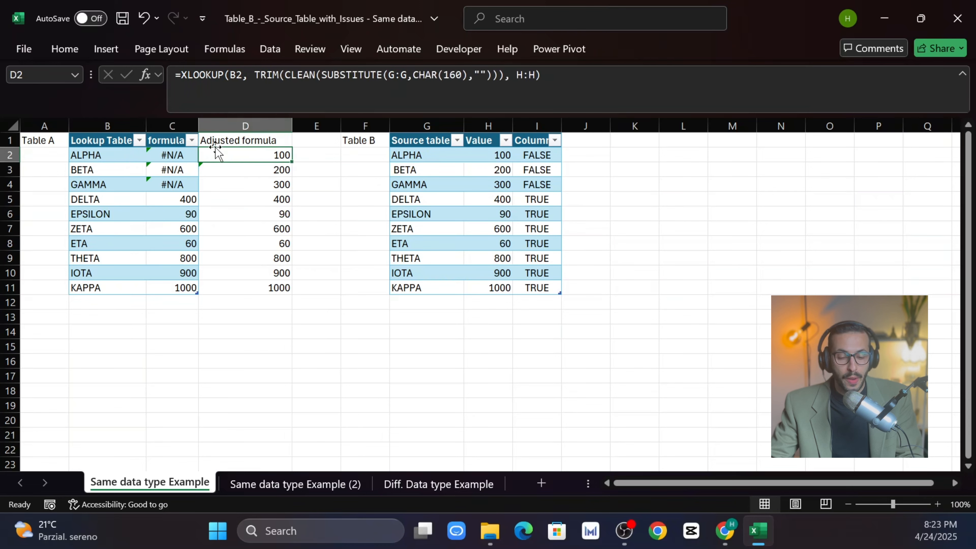
double_click(216, 155)
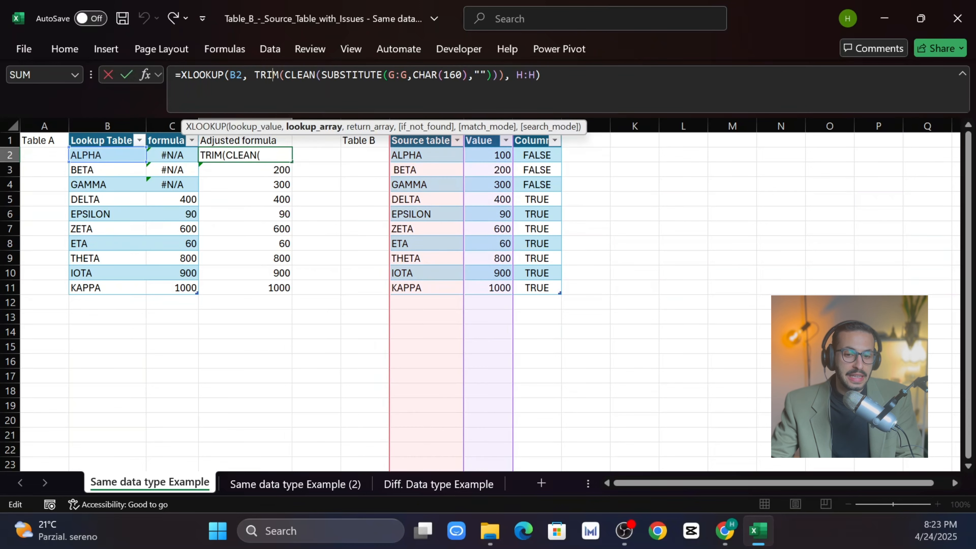
left_click_drag(254, 75, 400, 75)
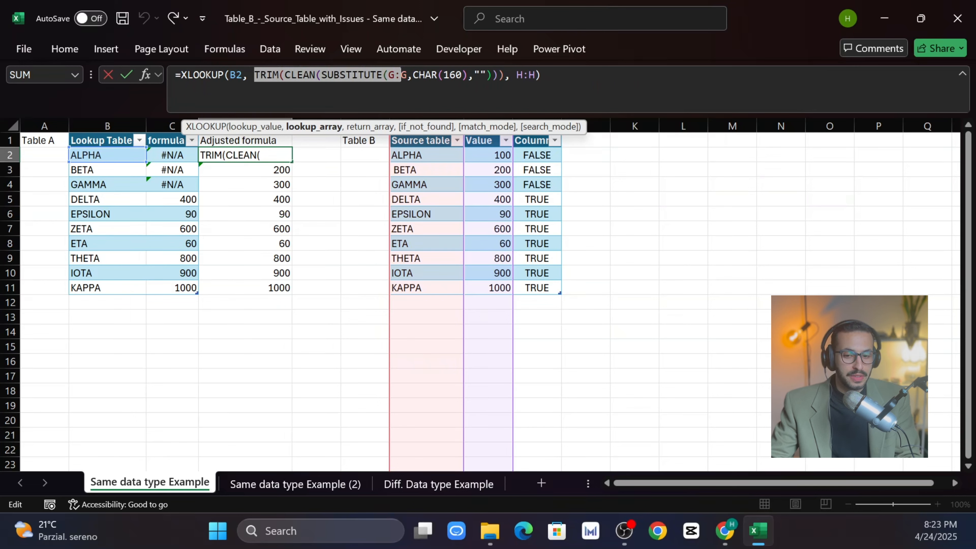
key("shift+Right")
key("shift+Right")
key("shift+Right")
key("shift+Right")
key("shift+Right")
key("shift+Right")
key("shift+Right")
key("shift+Right")
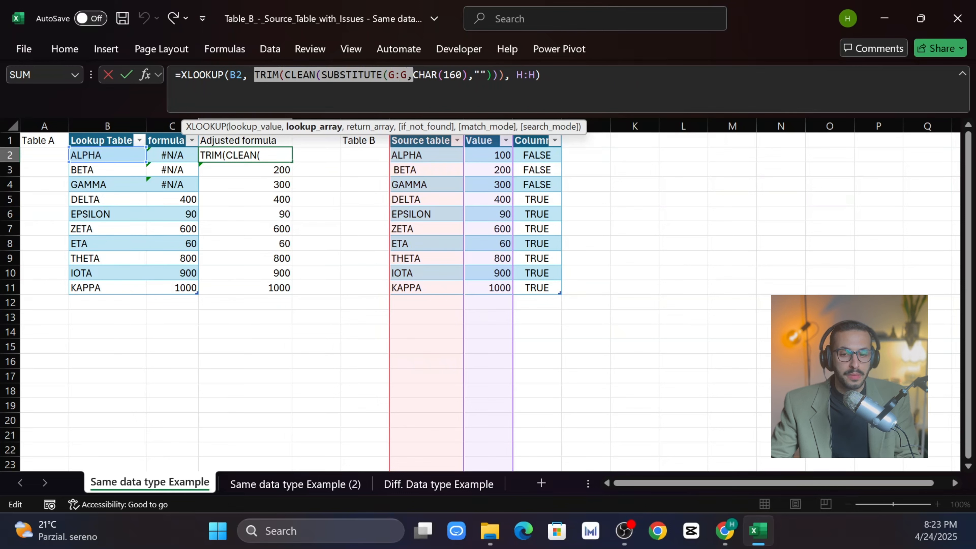
key("ctrl+Return")
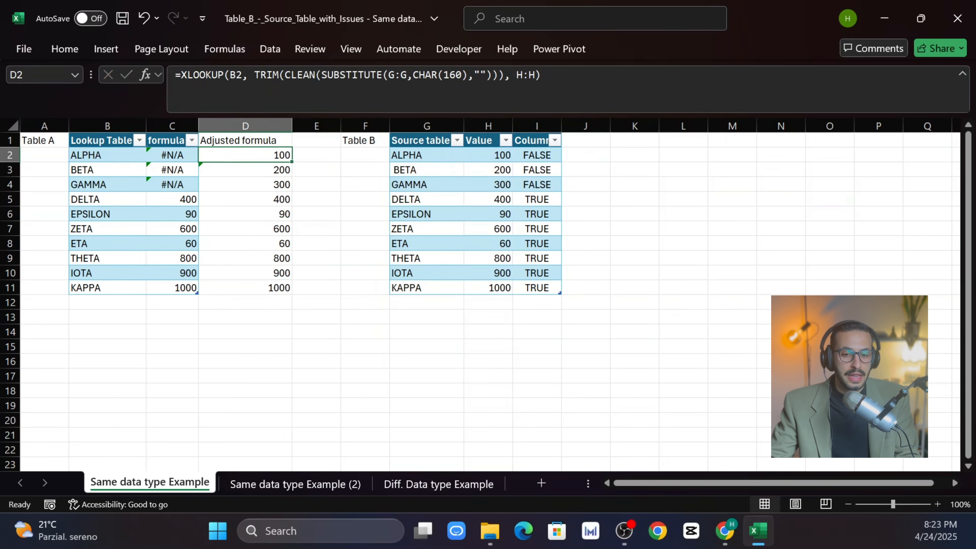
Step: Examine the SUBSTITUTE arguments and return array in D2's formula, and the source column G it cleans
left_click(395, 75)
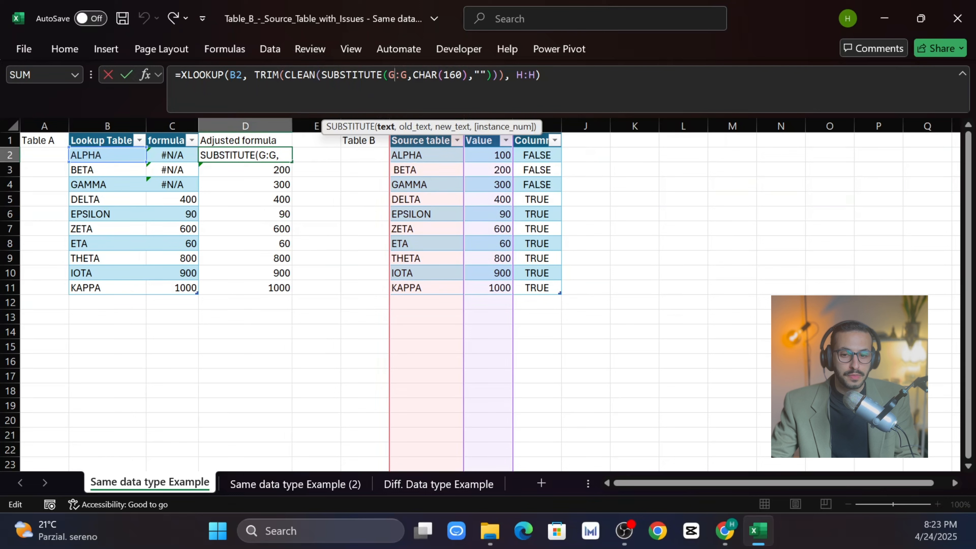
left_click(461, 75)
key("Right")
key("Right")
key("Right")
key("Right")
key("Right")
key("Right")
key("Right")
key("Right")
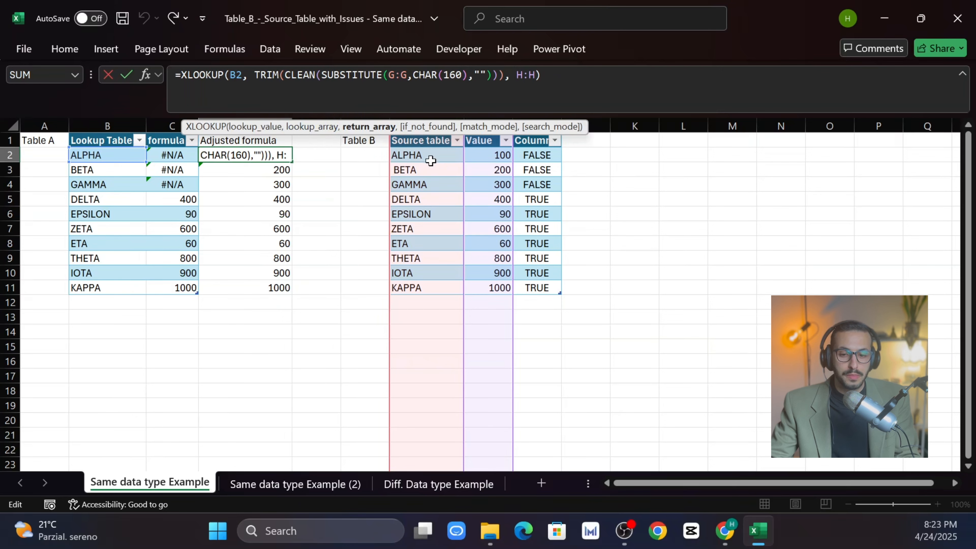
key("Return")
left_click(420, 128)
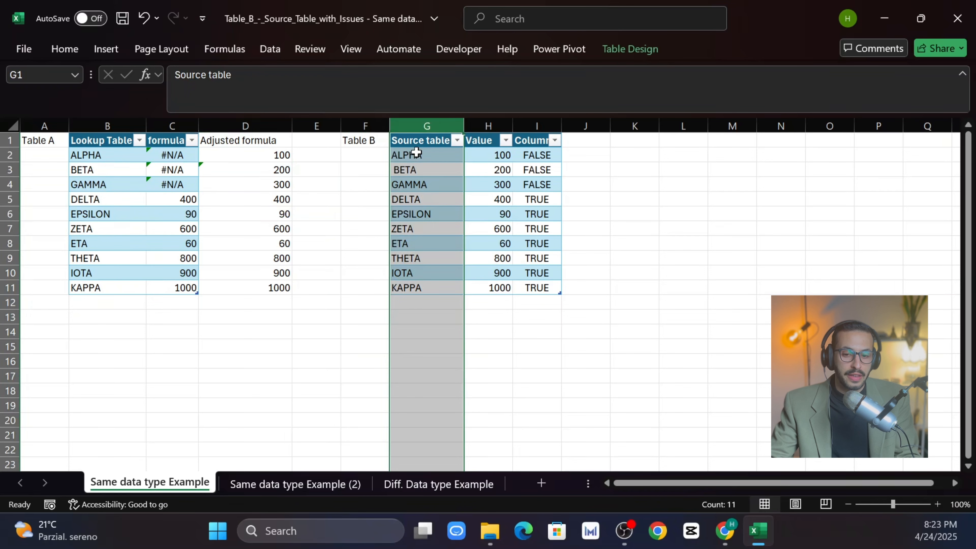
Step: Review the whole nested cleaning expression around G:G in D2 against the unadjusted lookup in C2
left_click(189, 158)
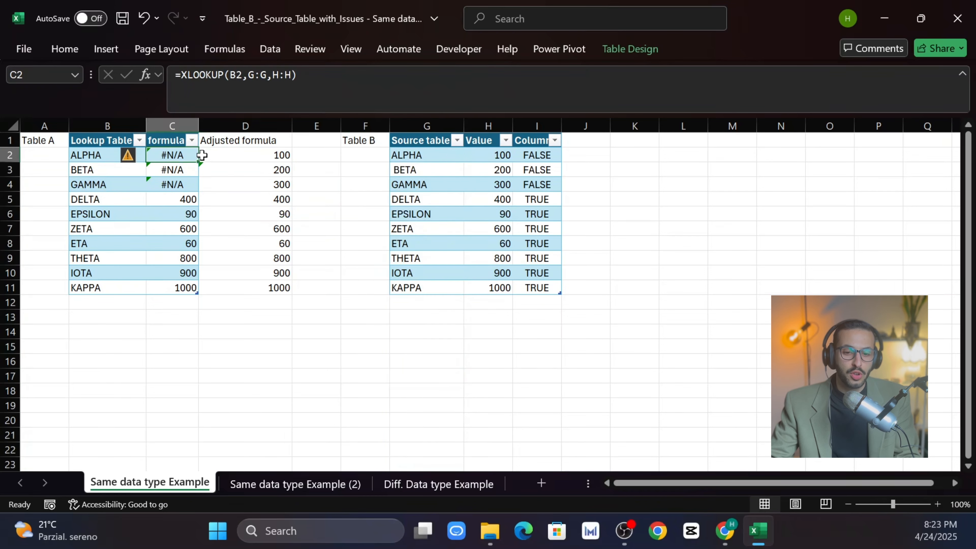
left_click(255, 153)
double_click(263, 154)
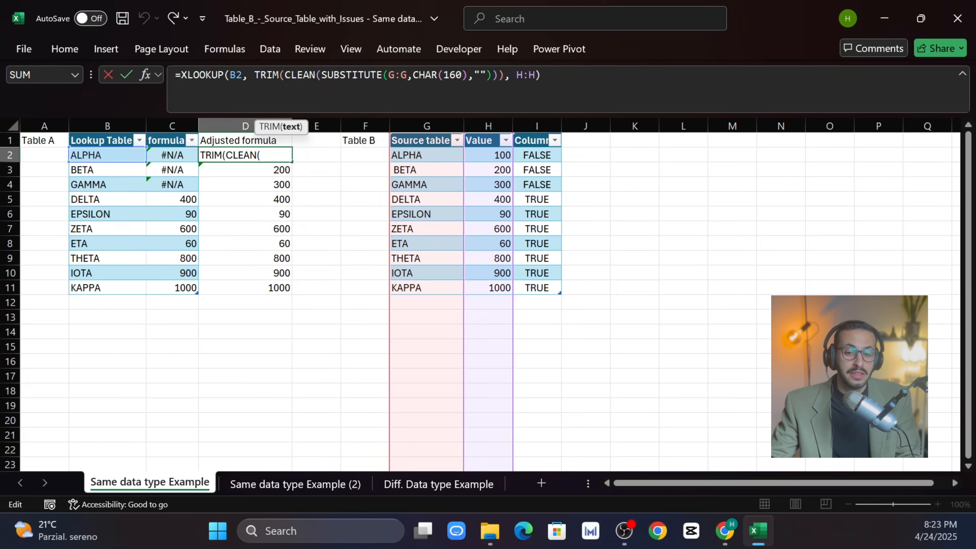
left_click(268, 75)
left_click_drag(254, 75, 481, 75)
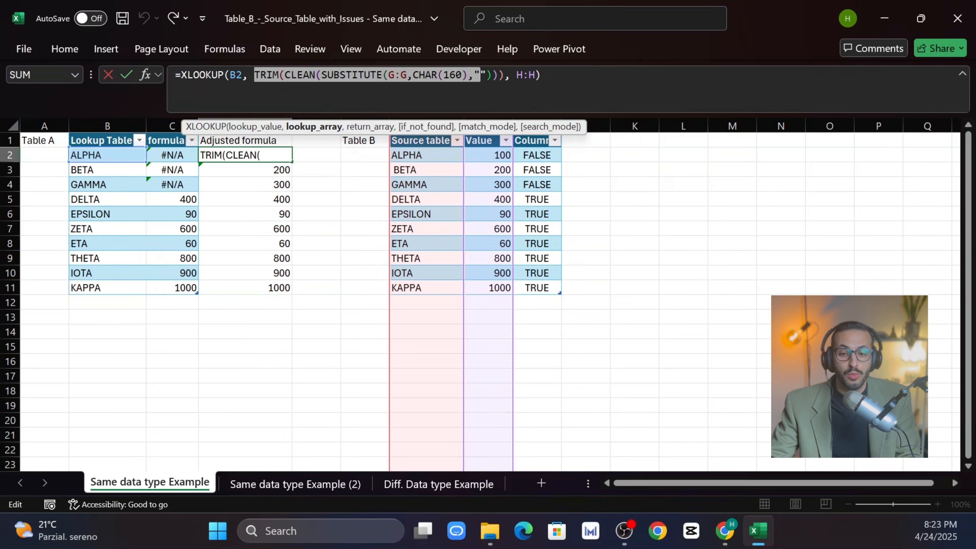
key("Escape")
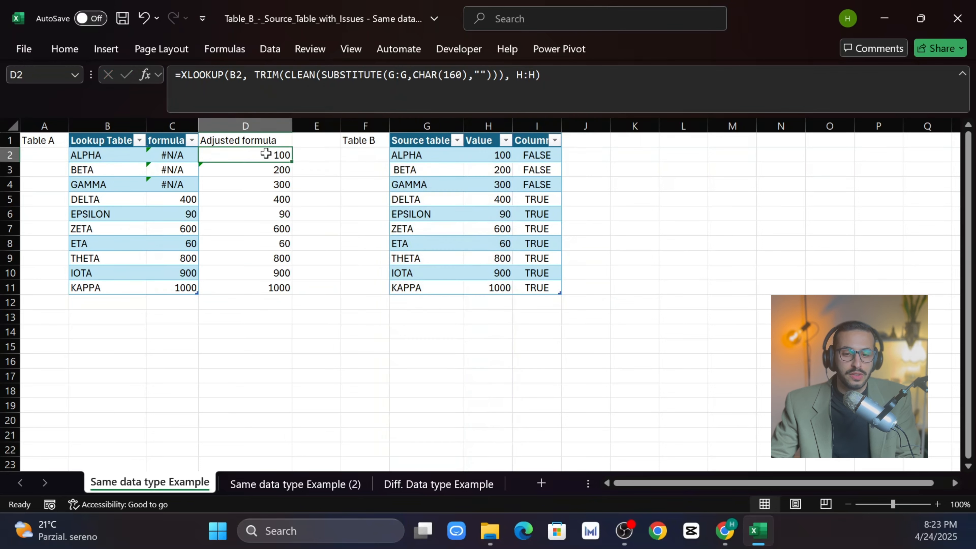
left_click(183, 158)
left_click(258, 156)
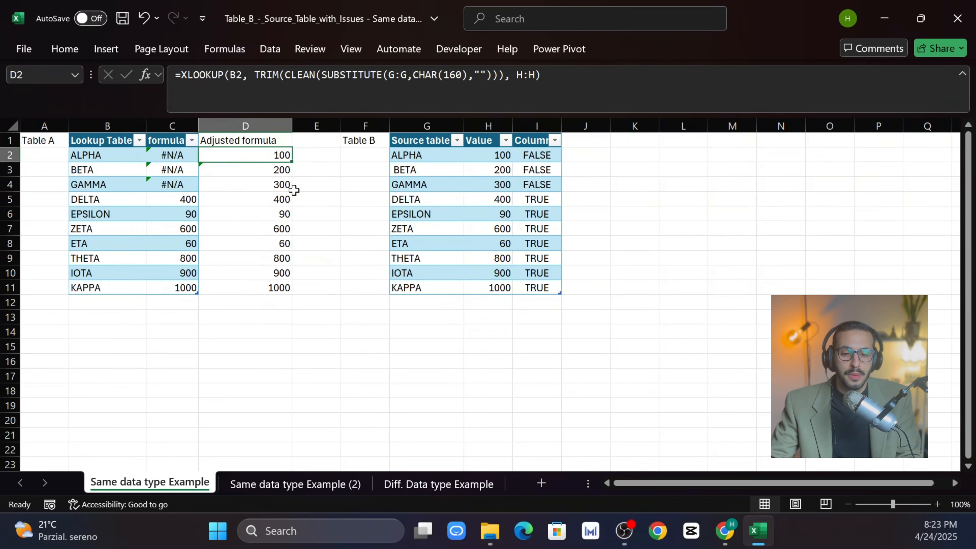
Step: Compare the TRIM-only XLOOKUP for BETA in D3 with the TRIM, CLEAN and SUBSTITUTE version in D2
left_click(271, 171)
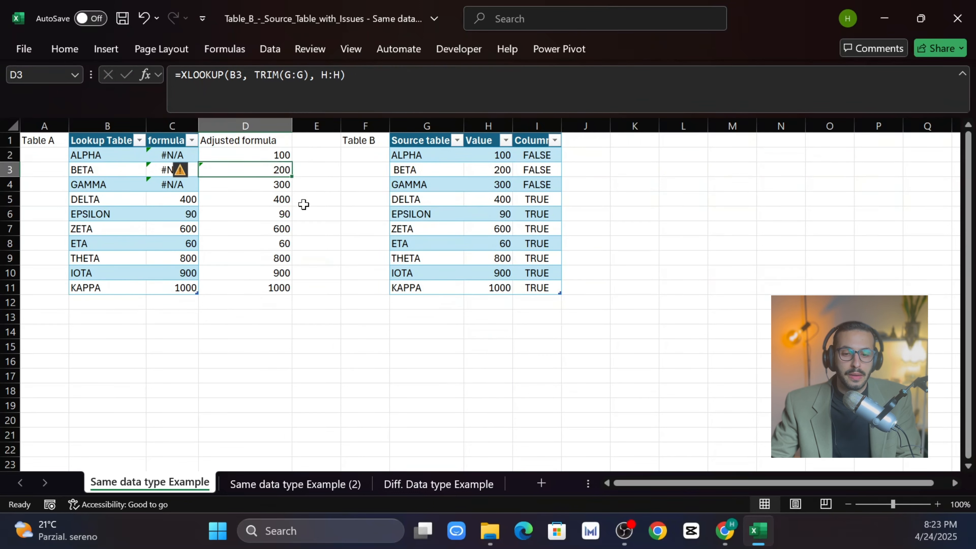
left_click(272, 155)
left_click(256, 172)
left_click(267, 75)
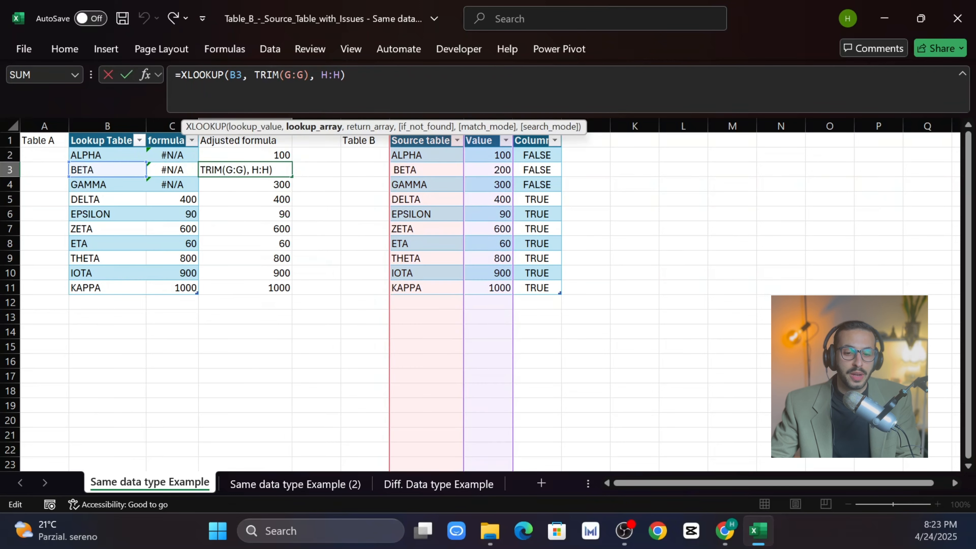
key("Escape")
left_click(275, 160)
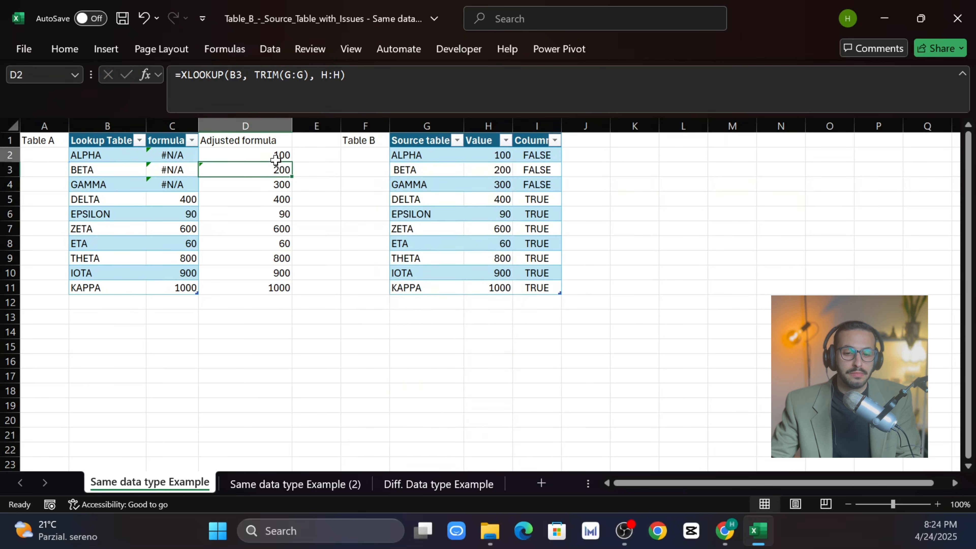
left_click(261, 173)
left_click(297, 74)
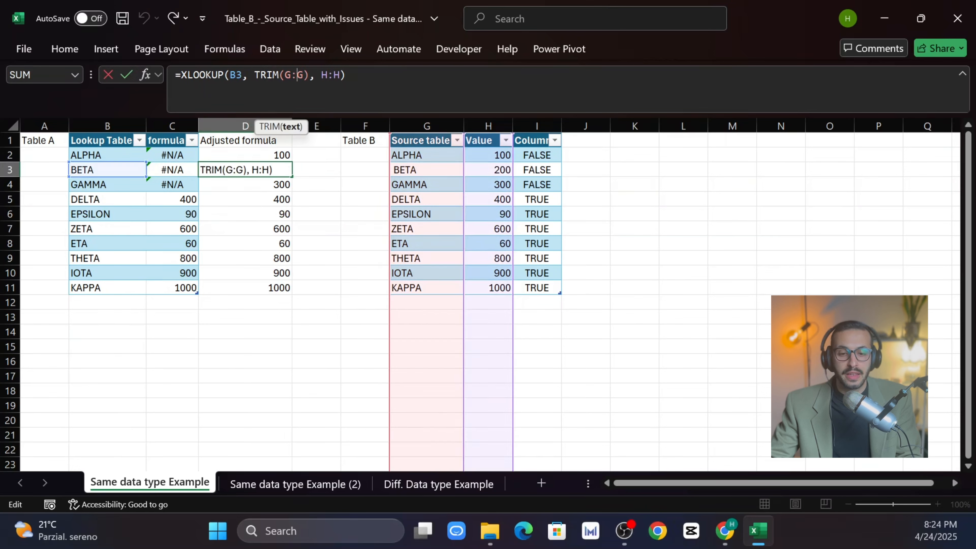
key("Escape")
left_click(261, 154)
left_click(280, 74)
left_click_drag(254, 75, 383, 75)
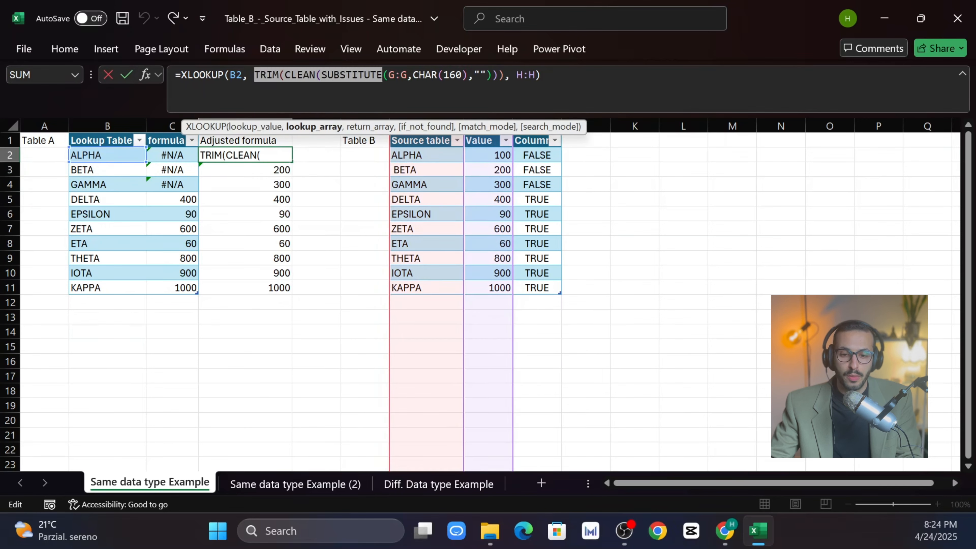
key("Escape")
Step: Remove the TRIM function from the lookup array in D3, leaving =XLOOKUP(B3, (G:G), H:H)
left_click(263, 166)
double_click(262, 166)
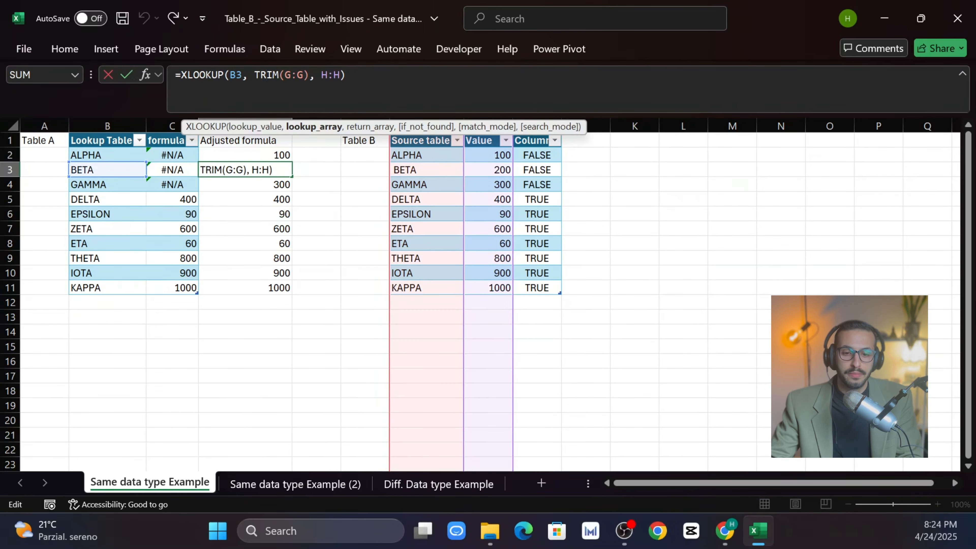
left_click_drag(254, 75, 279, 75)
key("BackSpace")
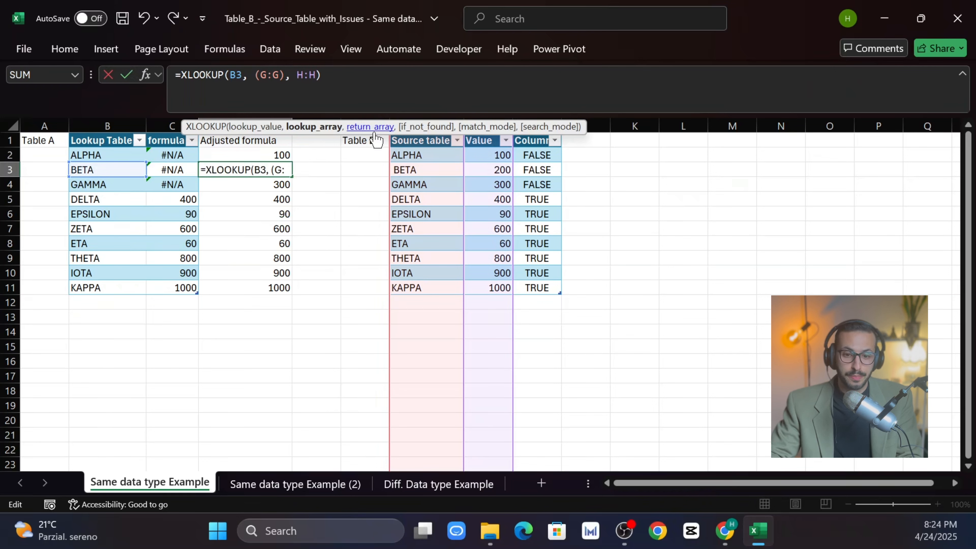
key("Return")
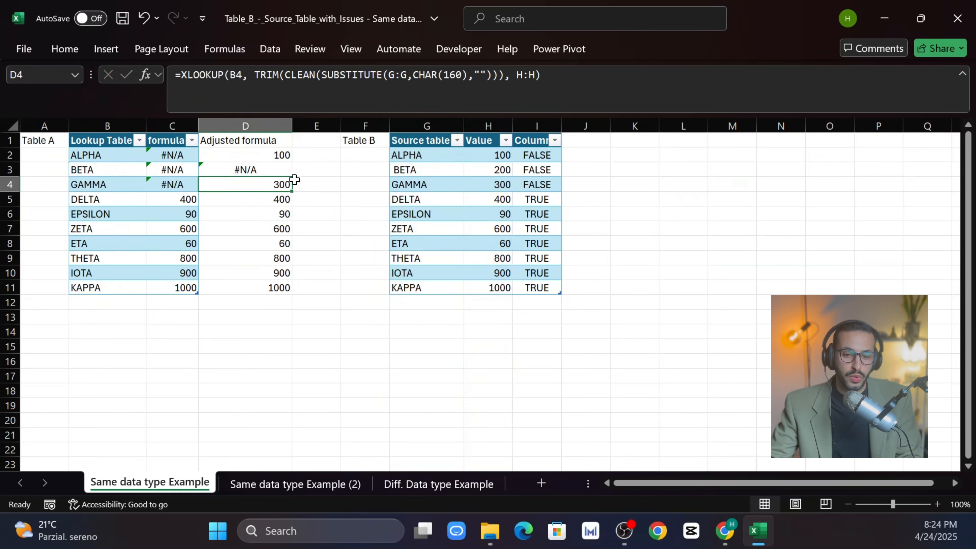
Step: Wrap the lookup array in D3 in TRIM again so the formula reads =XLOOKUP(B3, TRIM(G:G), H:H)
left_click(273, 173)
left_click(261, 75)
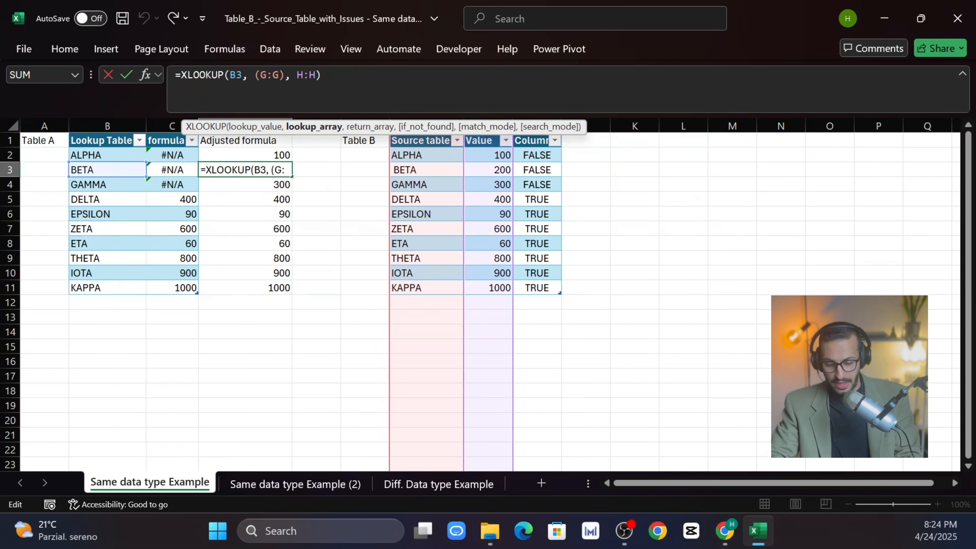
type("trim")
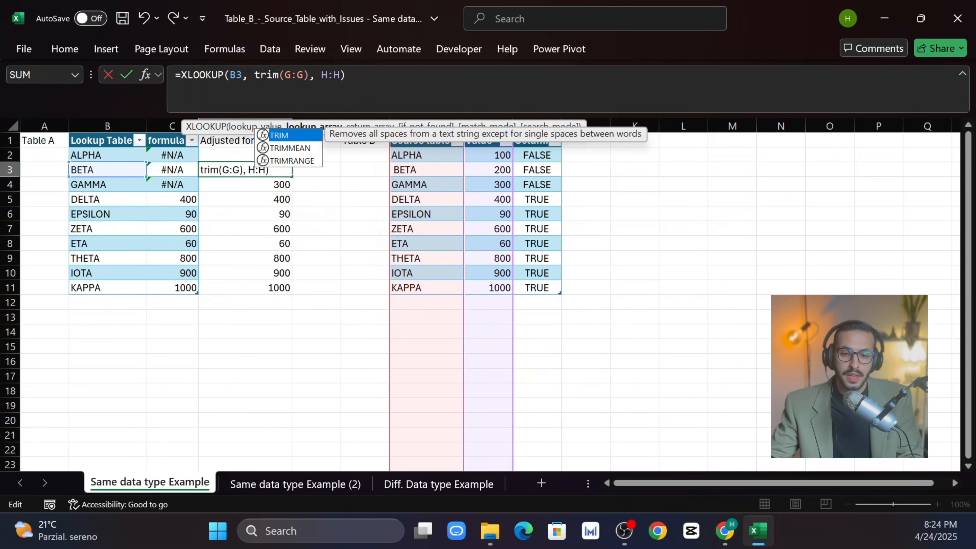
double_click(300, 133)
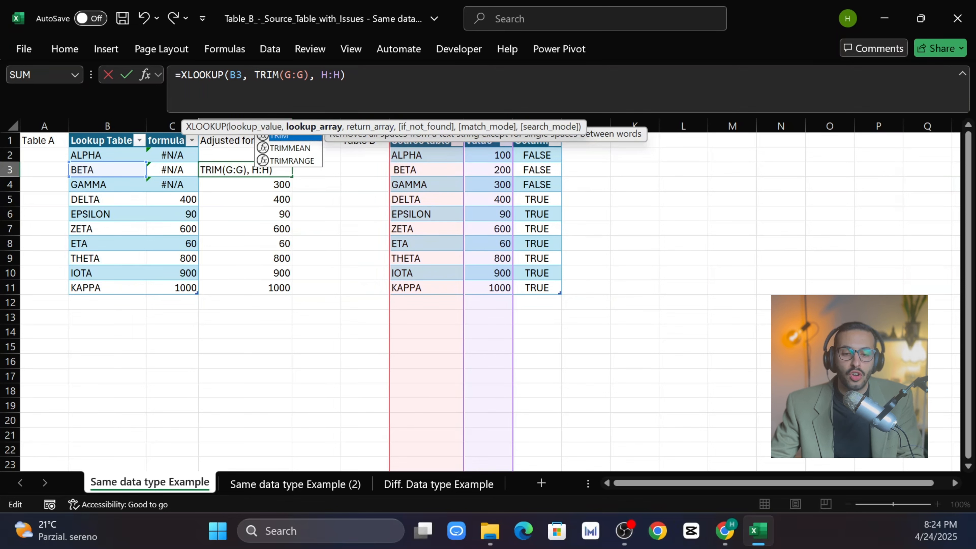
left_click(346, 75)
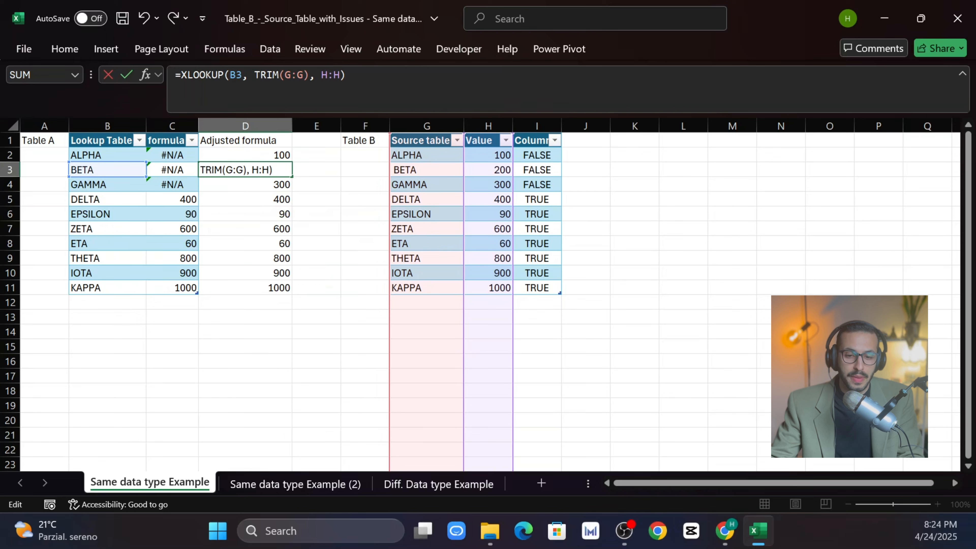
key("Return")
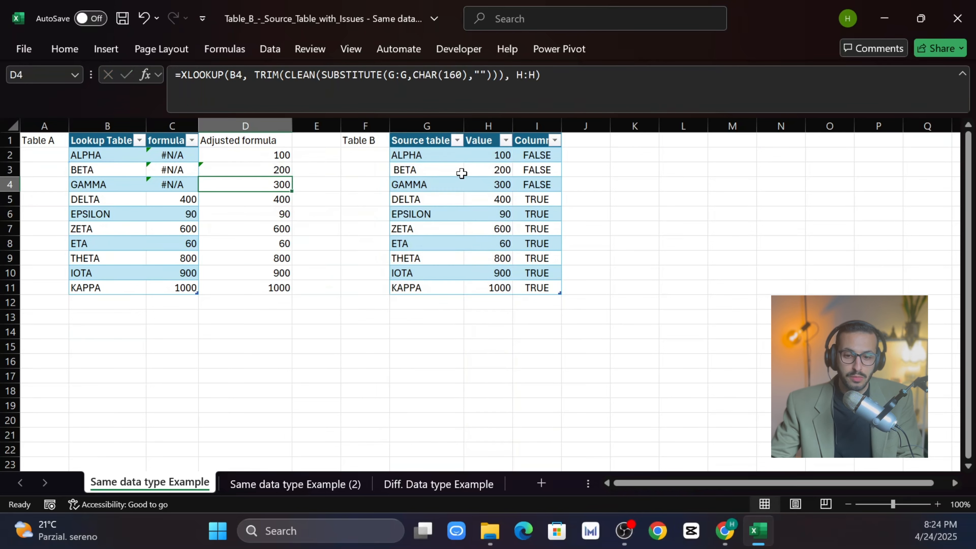
Step: Fill the TRIM-only XLOOKUP formula from D3 down into D4 for GAMMA
left_click(279, 171)
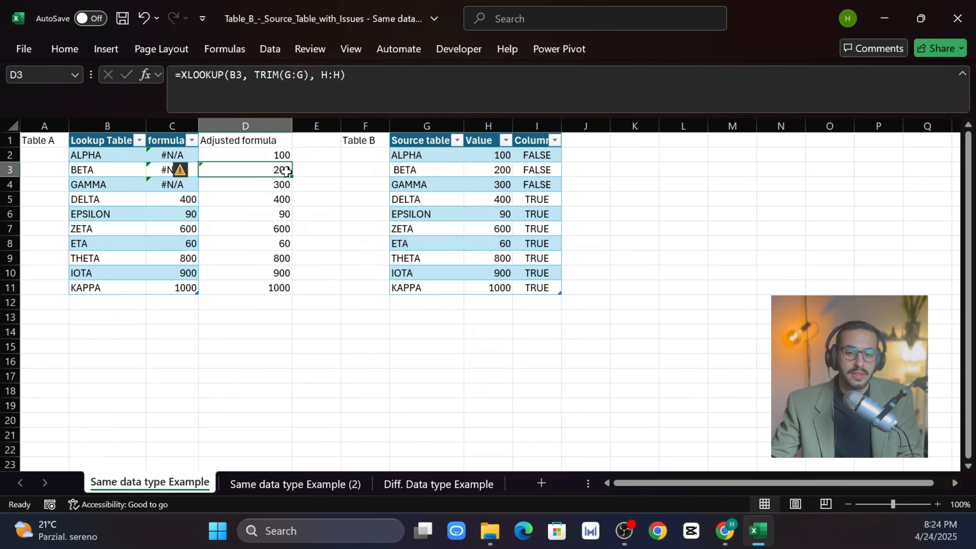
left_click(282, 187)
left_click(271, 169)
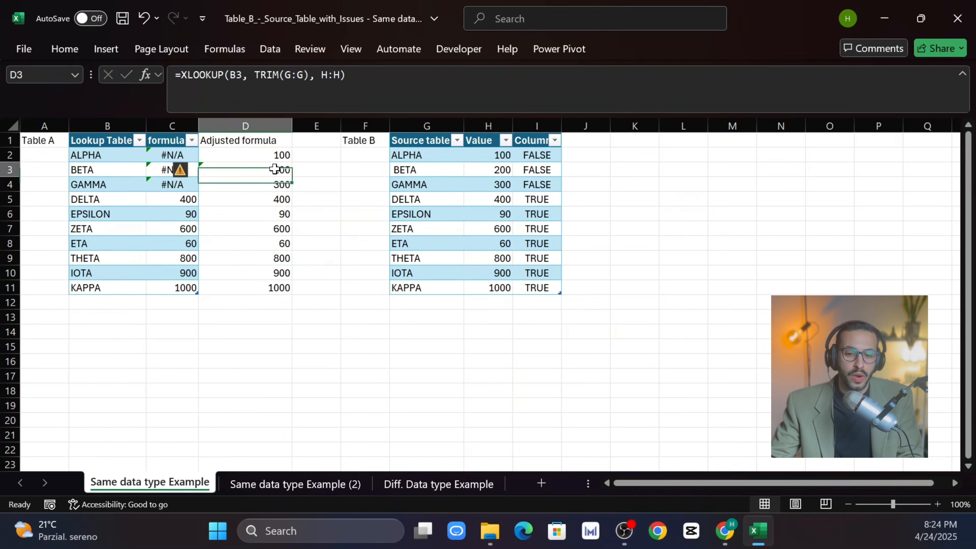
left_click_drag(292, 178, 292, 191)
left_click(265, 186)
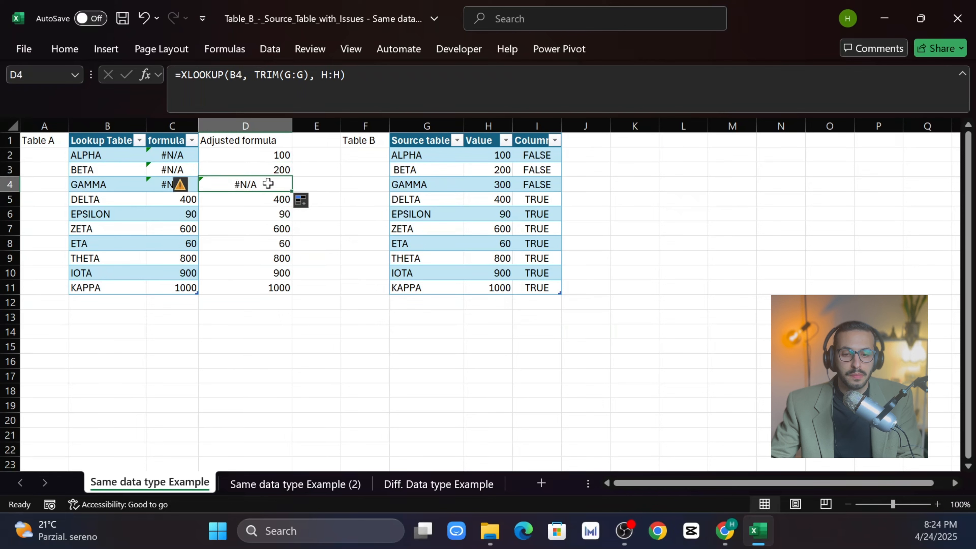
Step: Examine the TRIM-only formula in D4 and compare its result with the one in D3
key("F2")
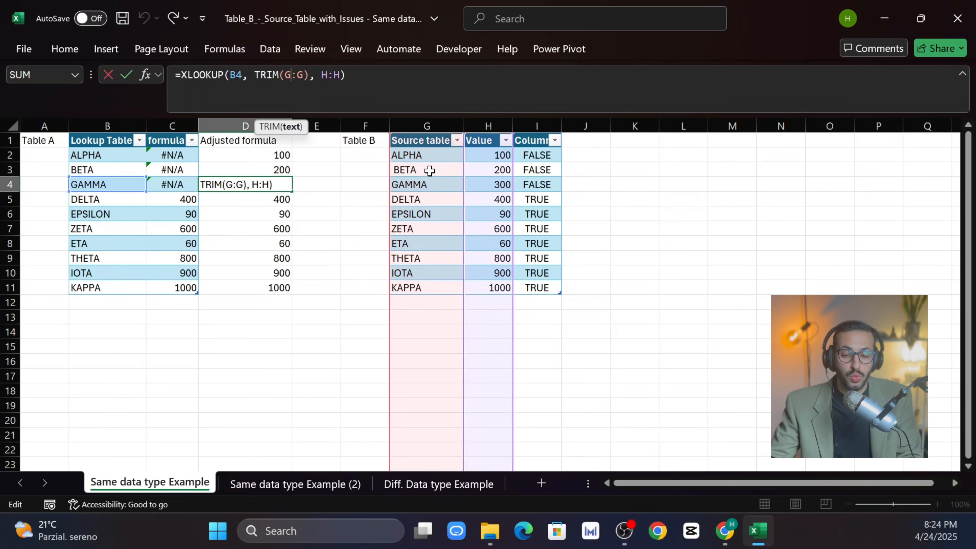
key("Escape")
left_click(278, 169)
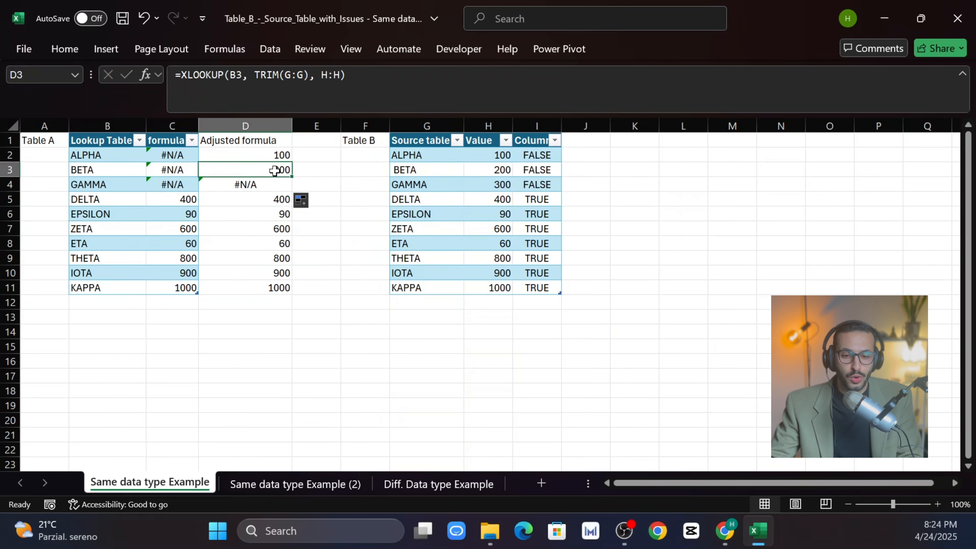
left_click(264, 185)
left_click(269, 75)
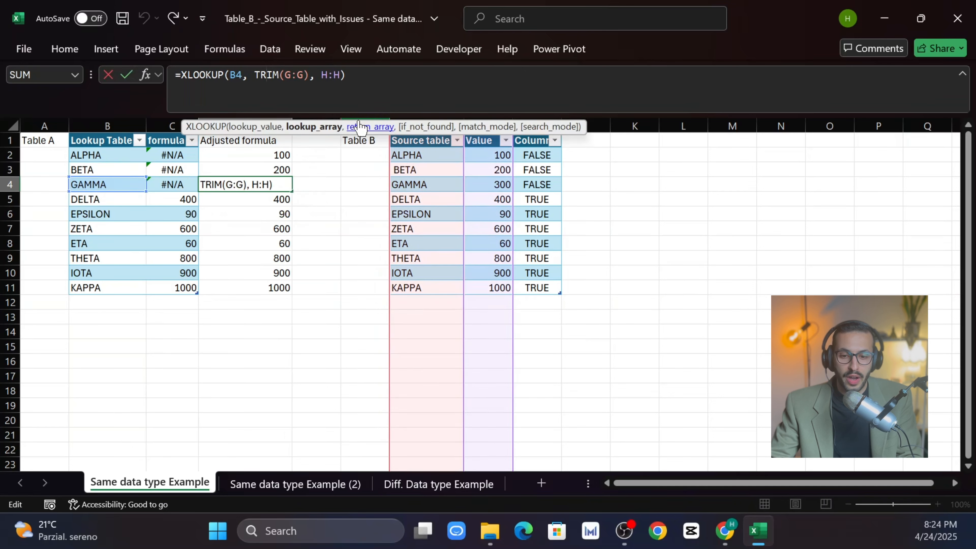
key("Escape")
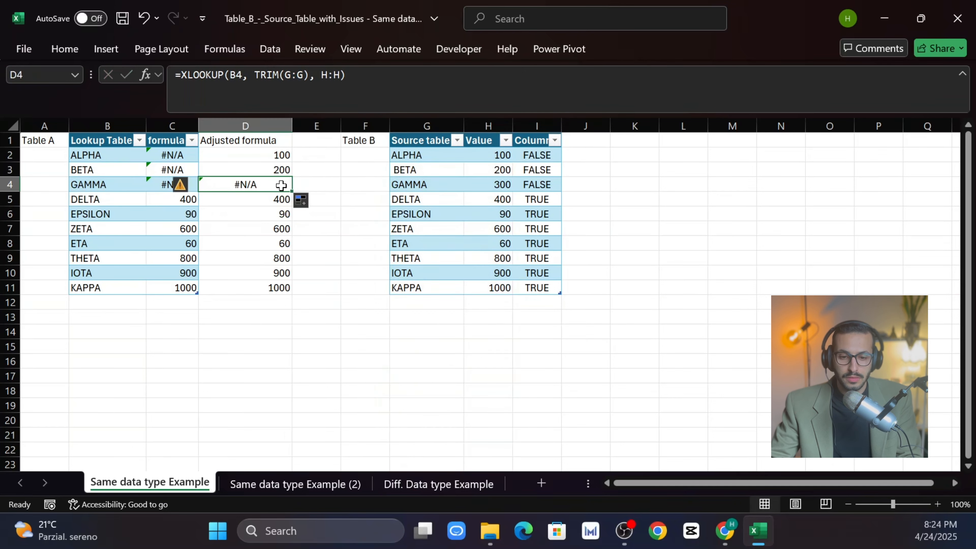
left_click(279, 170)
left_click(277, 185)
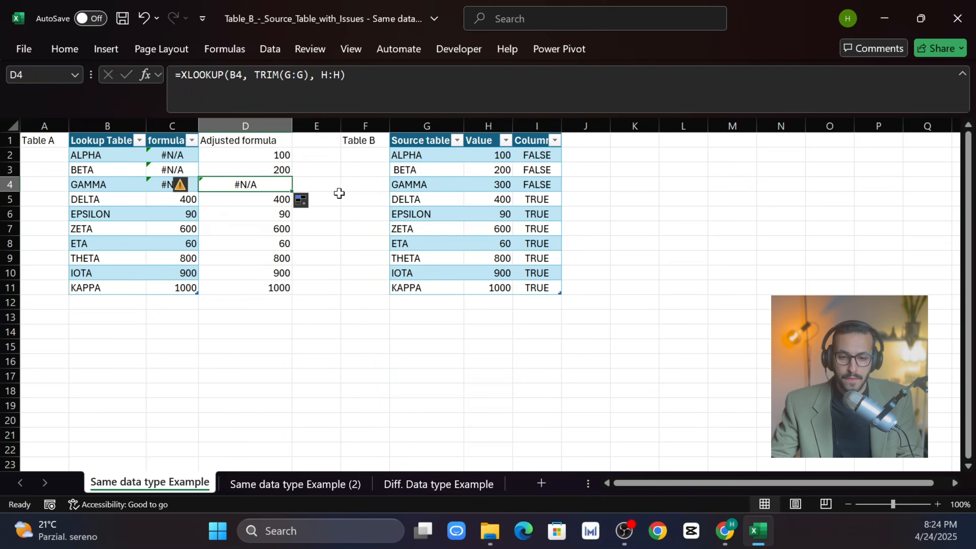
Step: Compare the TRIM-only XLOOKUP formulas in D3 and D4 and inspect the GAMMA entry in source cell G4
left_click(413, 187)
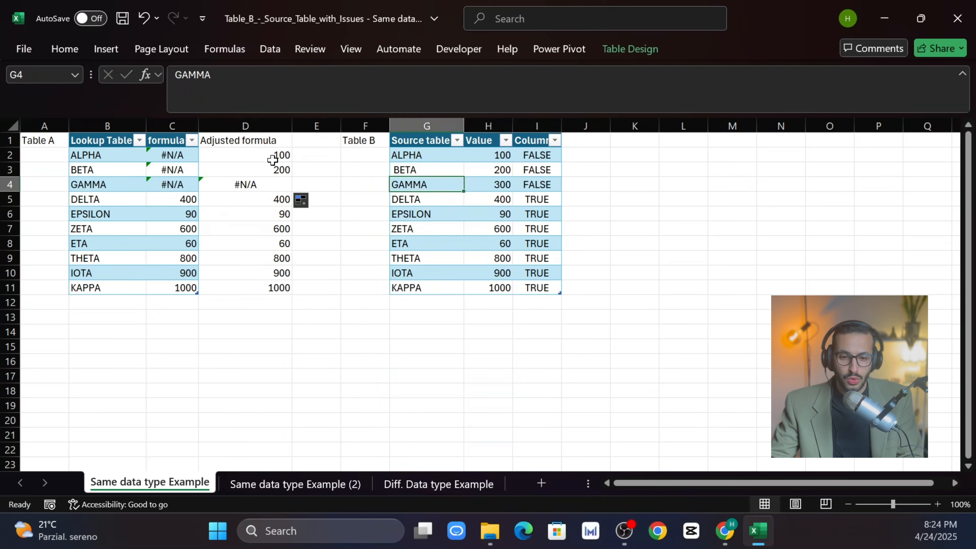
left_click(277, 184)
left_click(273, 74)
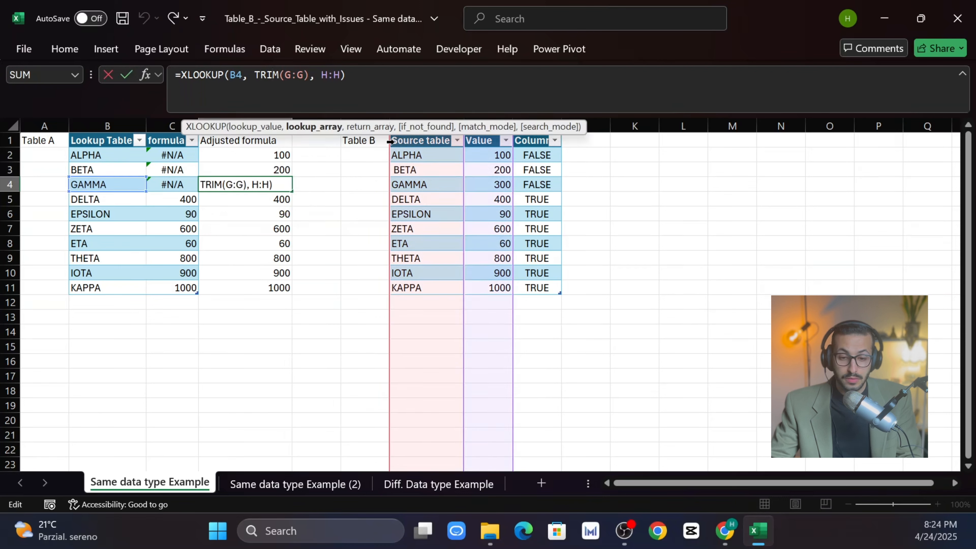
key("ctrl+Return")
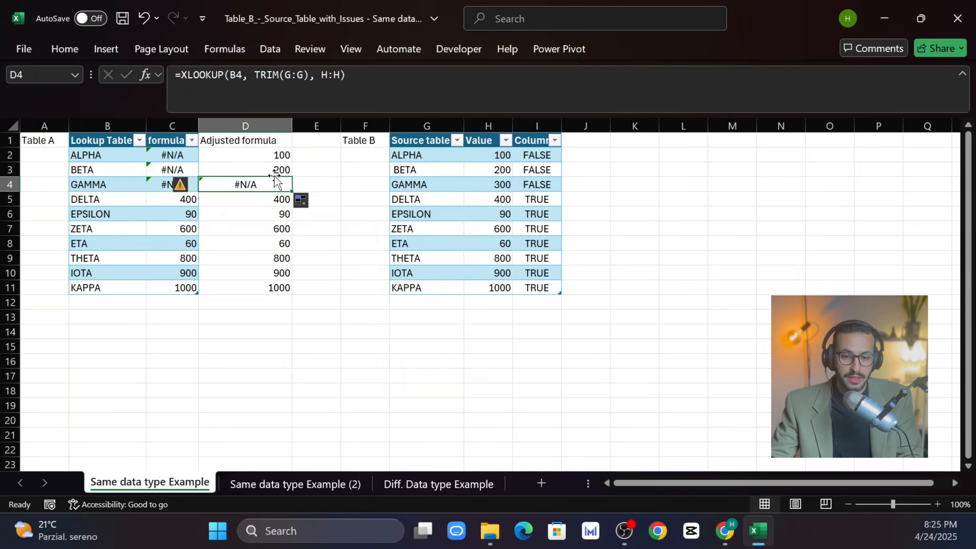
left_click(265, 169)
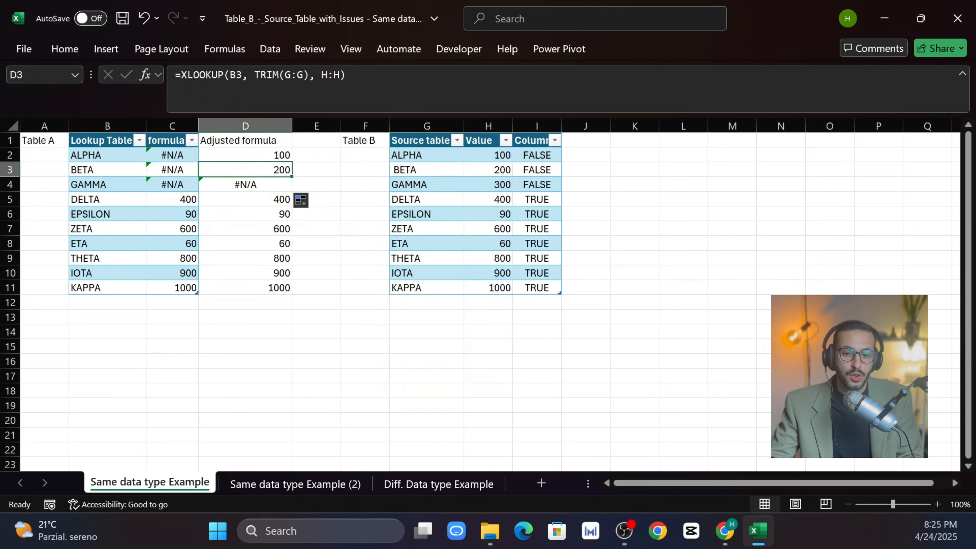
key("F2")
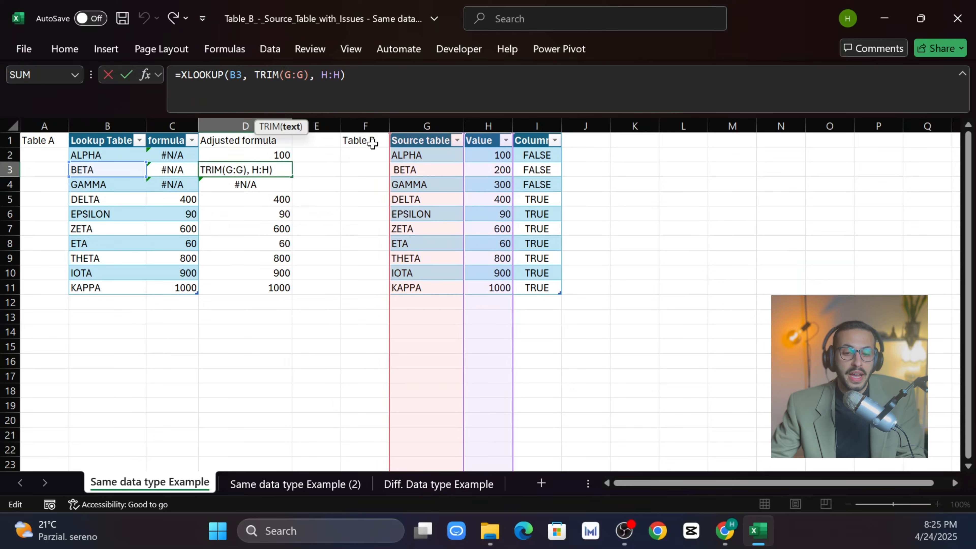
key("Return")
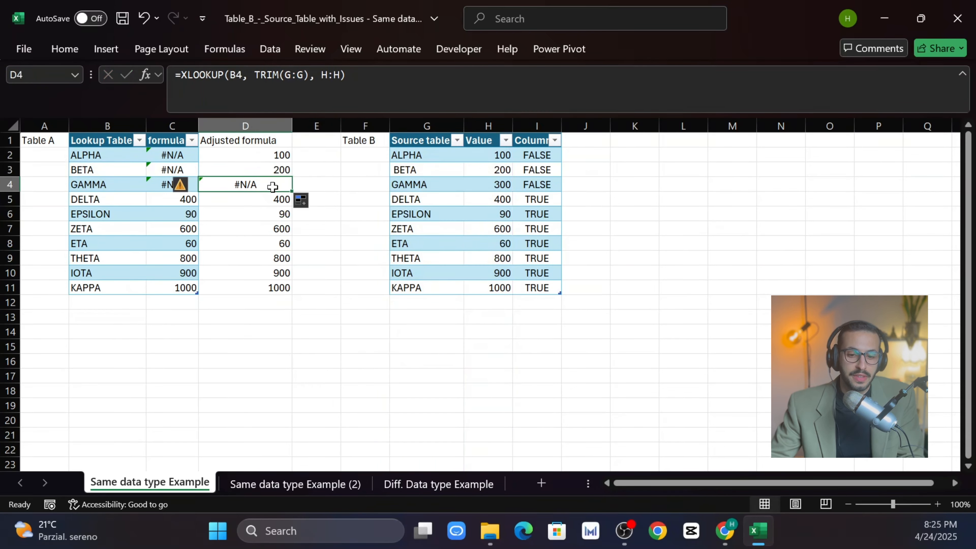
key("F2")
left_click(426, 187)
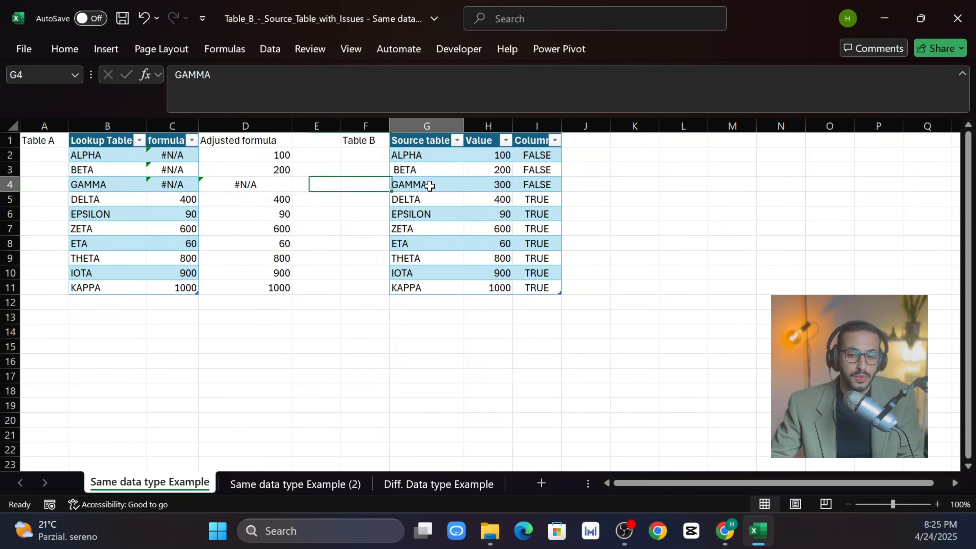
left_click(261, 170)
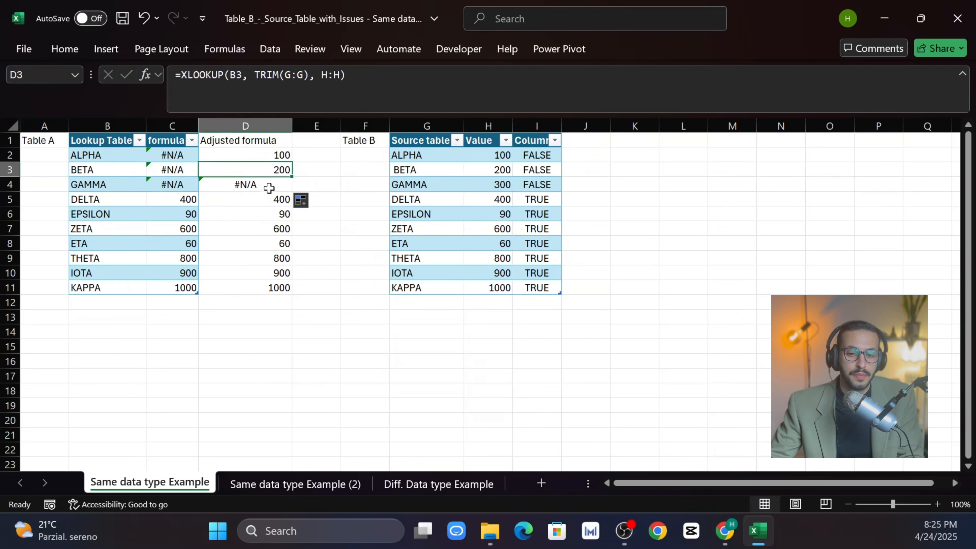
left_click(269, 188)
left_click(280, 169)
Step: Examine the combined TRIM, CLEAN and SUBSTITUTE lookup array inside the XLOOKUP formula in D2
left_click(282, 156)
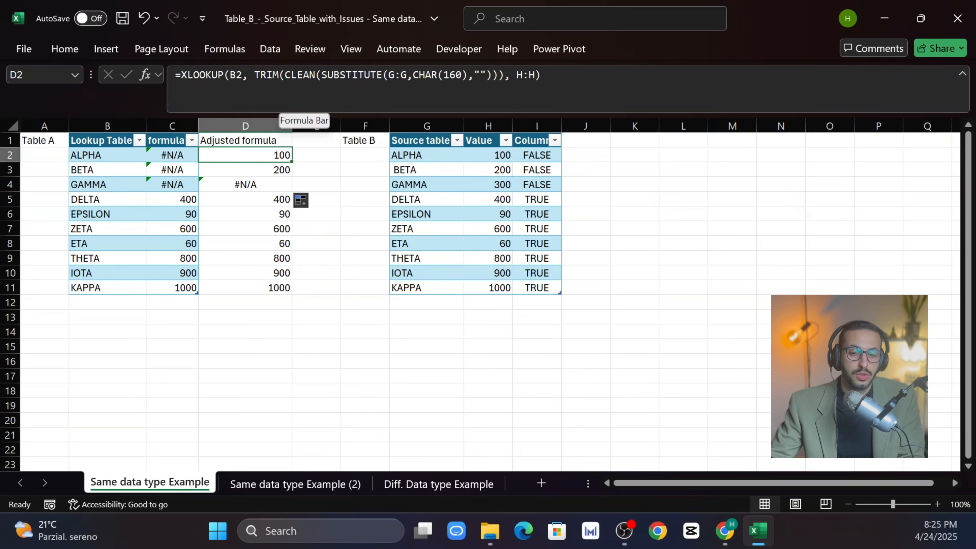
left_click(309, 76)
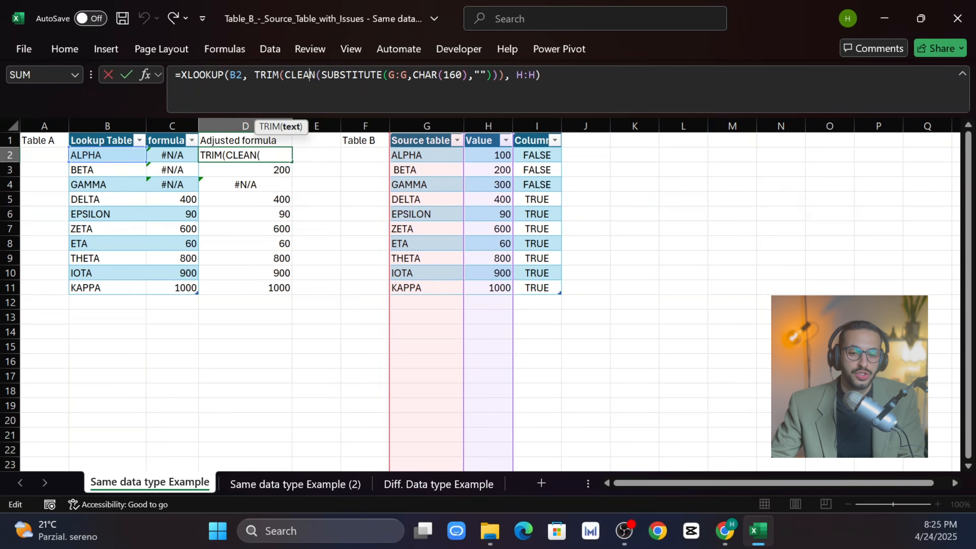
left_click_drag(254, 76, 297, 75)
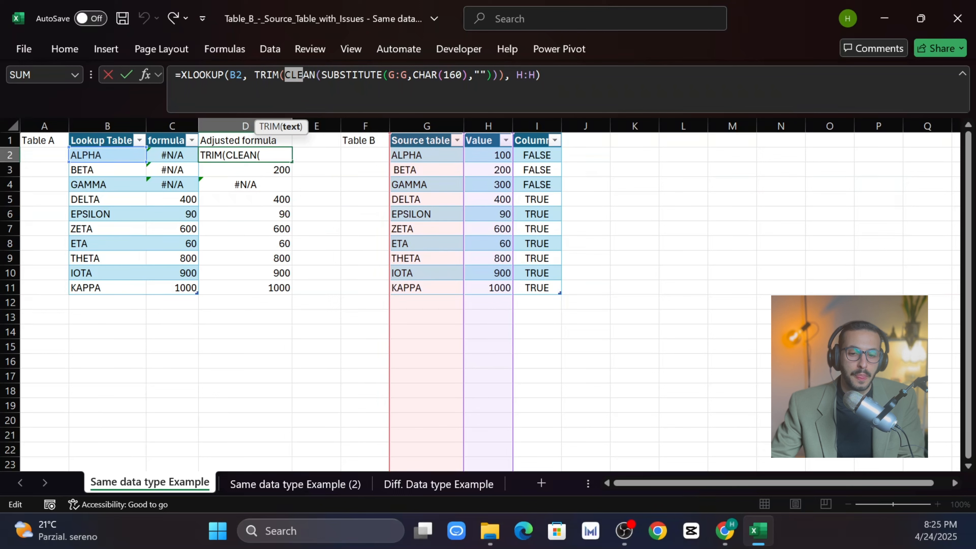
left_click(291, 75)
key("Left")
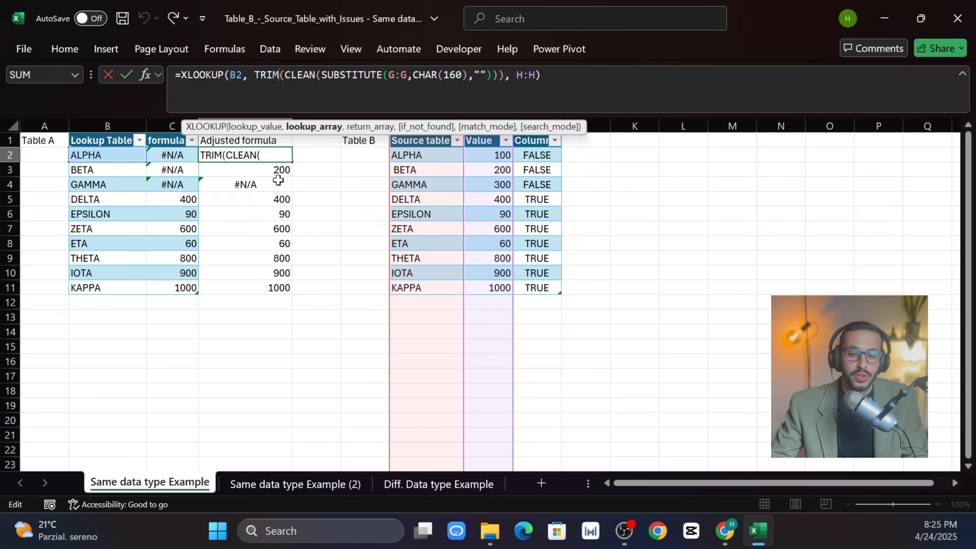
key("Escape")
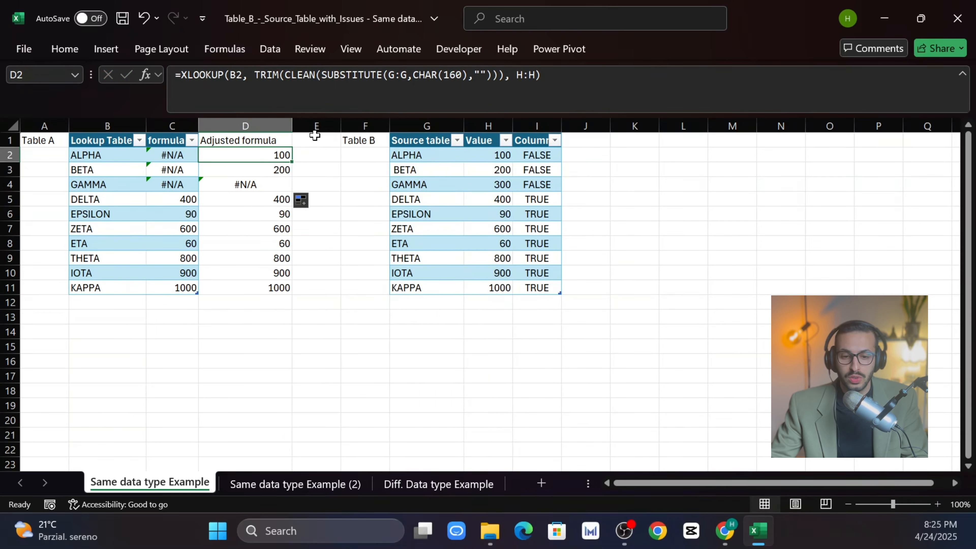
left_click(269, 169)
left_click(266, 157)
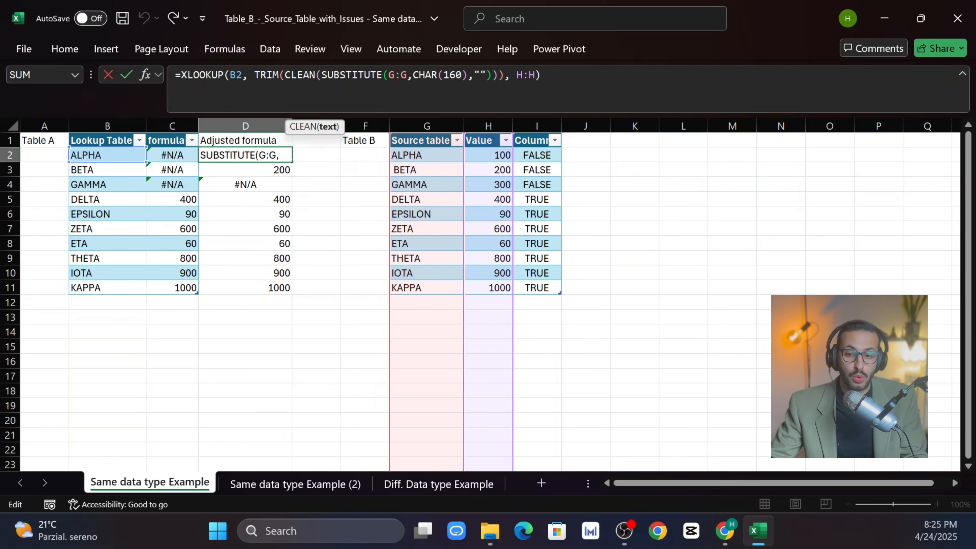
left_click_drag(542, 75, 175, 75)
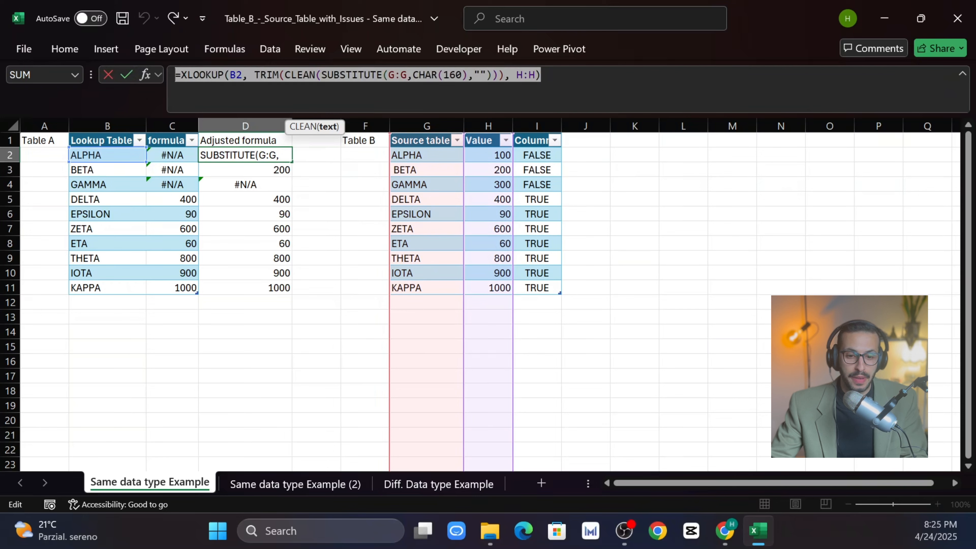
key("Escape")
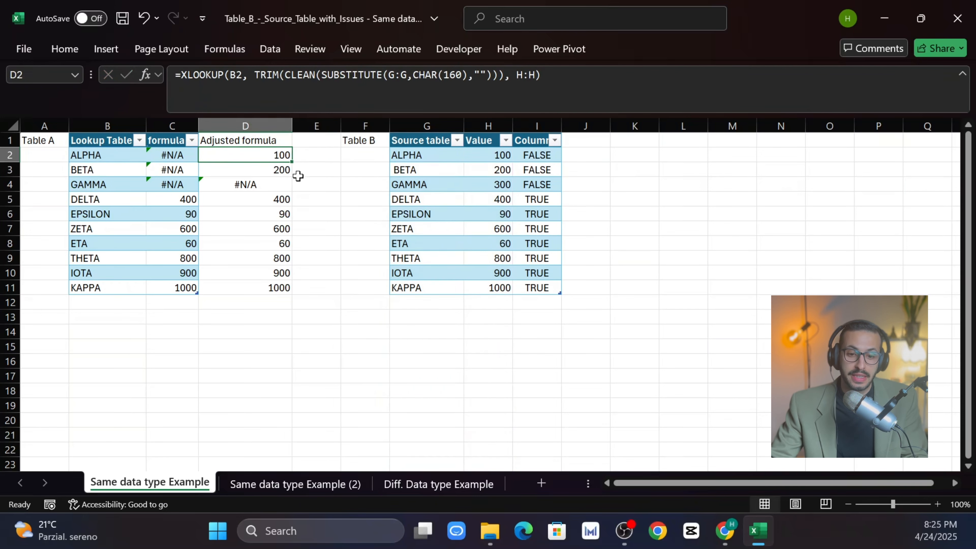
Step: Undo the TRIM-only fill in D4 and review the cell's restored TRIM/CLEAN/SUBSTITUTE formula
left_click(256, 184)
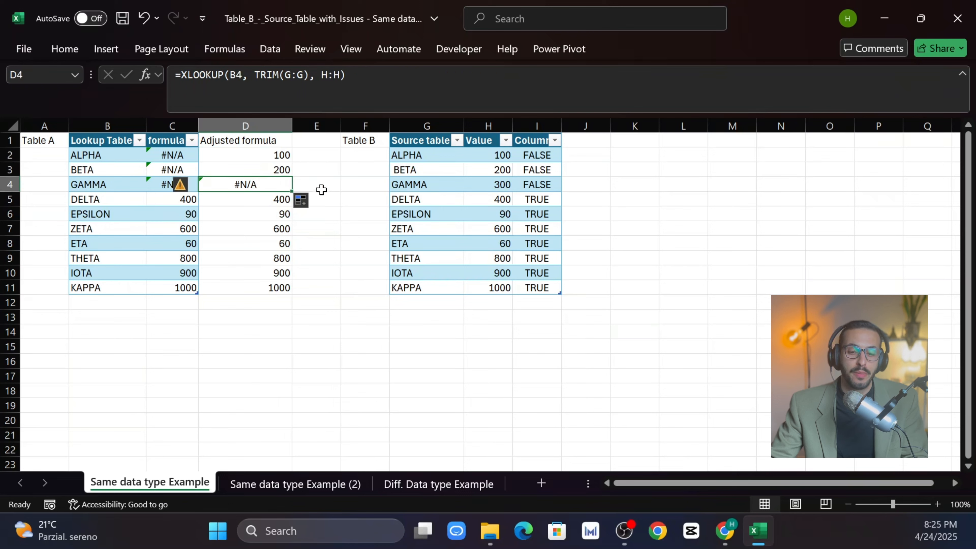
left_click(266, 170)
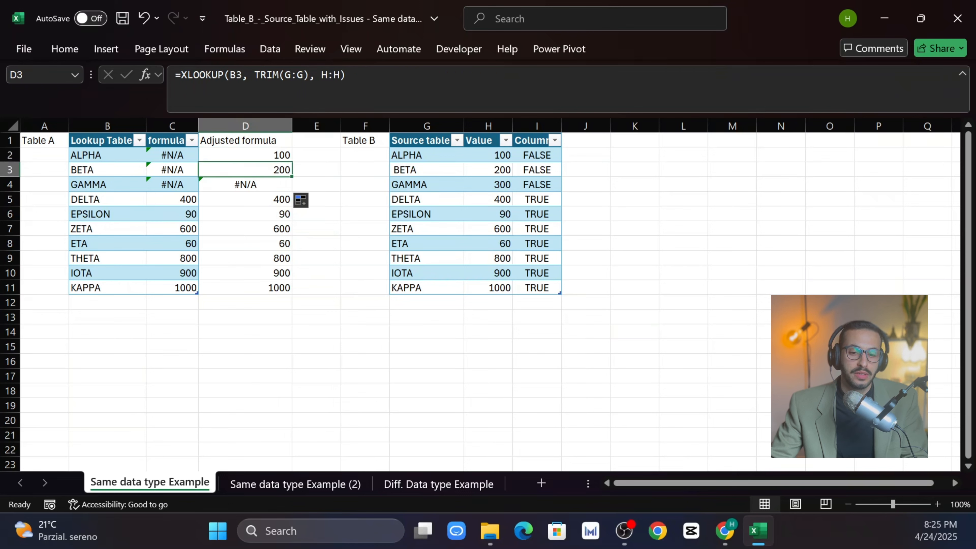
left_click(258, 186)
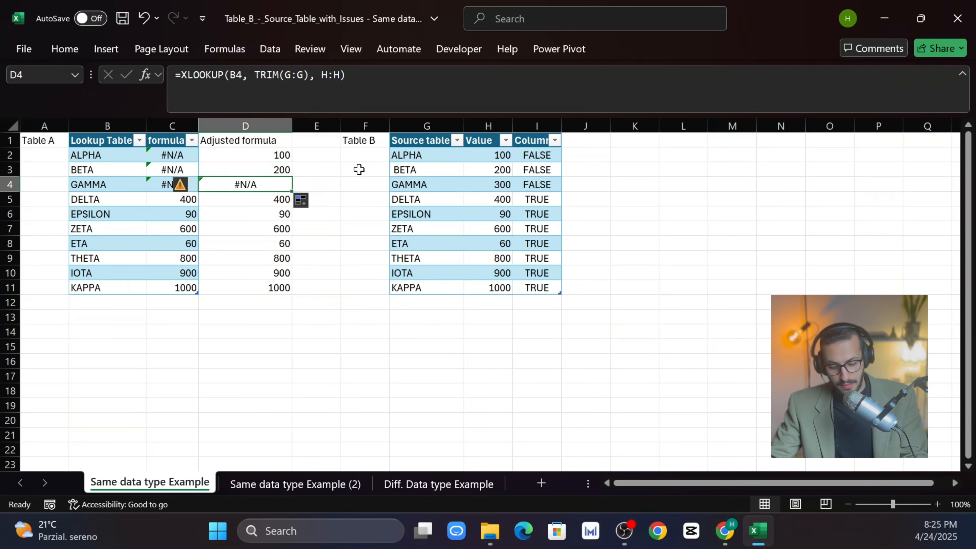
key("ctrl+z")
left_click(273, 185)
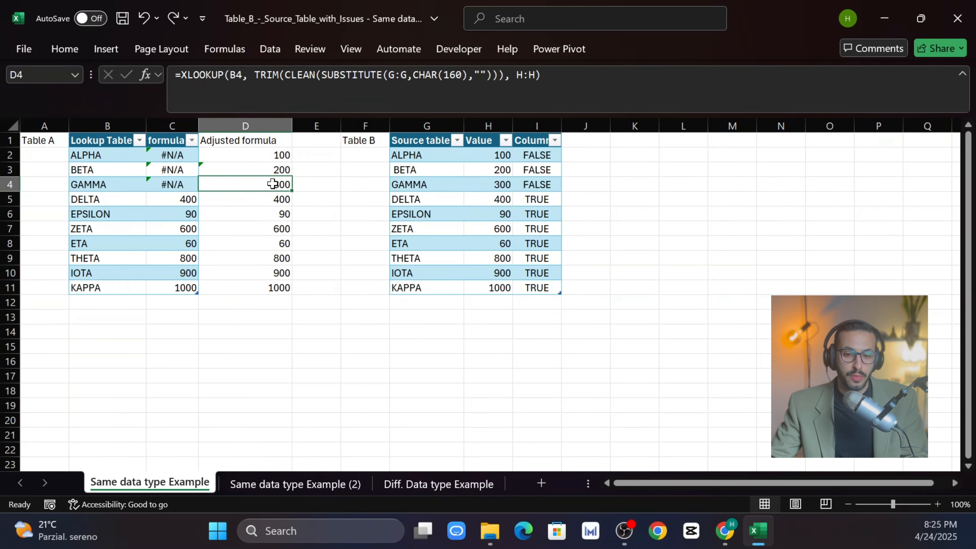
left_click(345, 75)
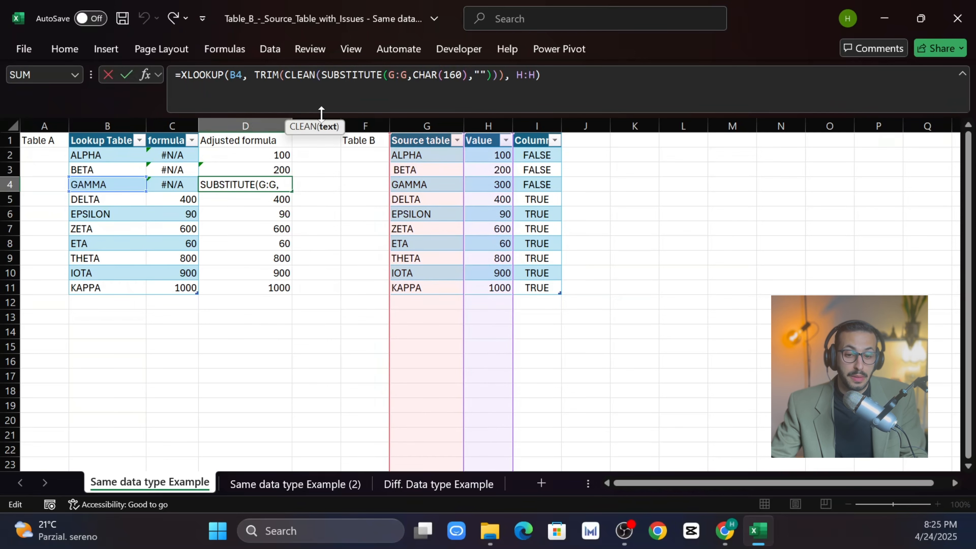
key("Escape")
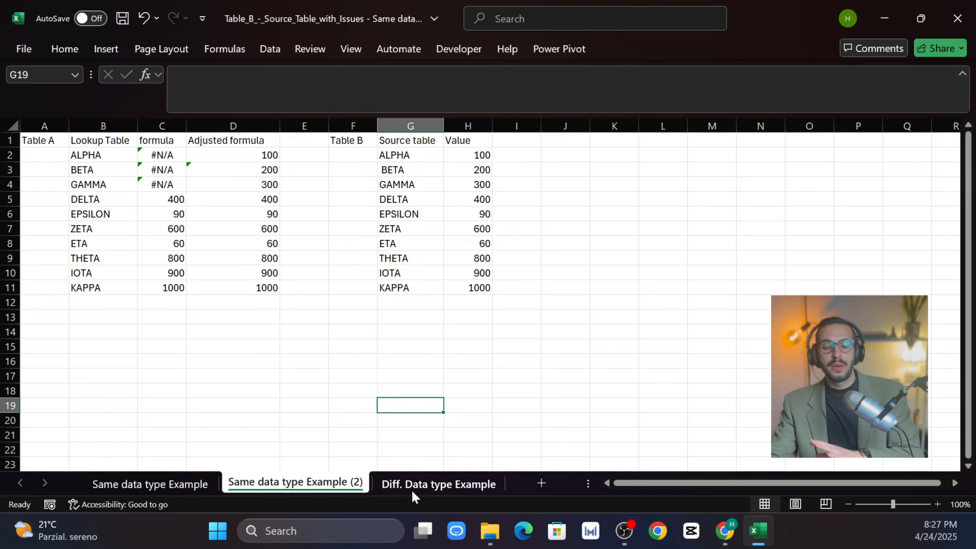
Step: Go to the Diff. Data type Example sheet and check the number formats of Product ID columns A and E
left_click(413, 493)
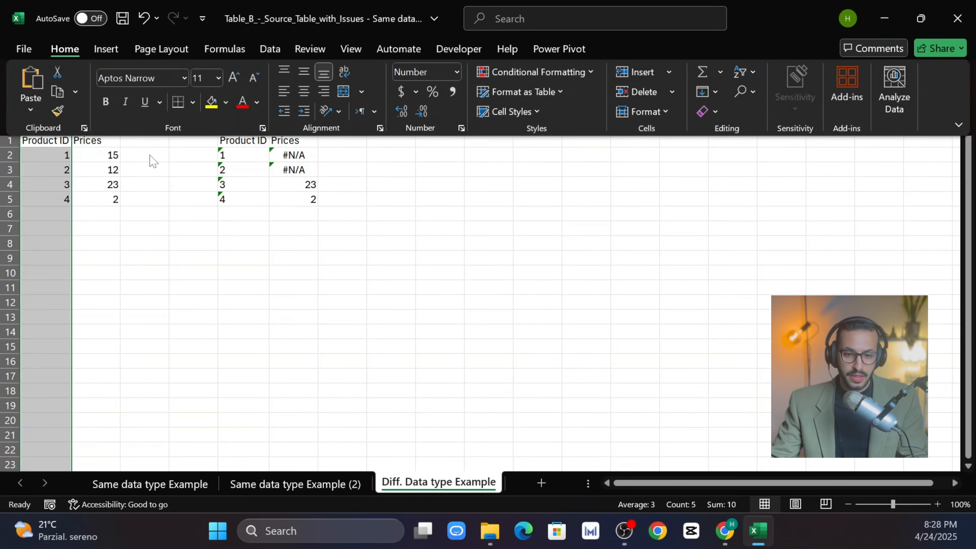
left_click(152, 159)
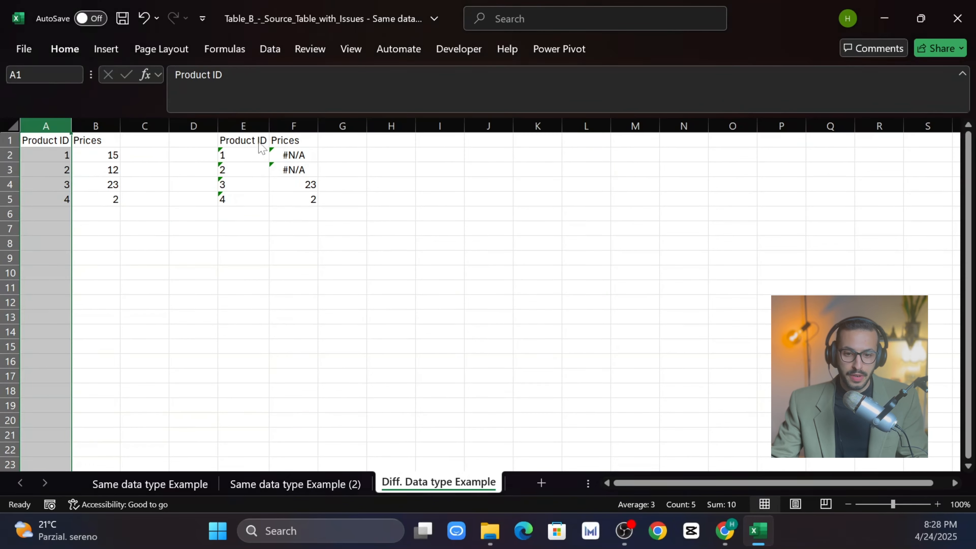
left_click(243, 126)
left_click(269, 50)
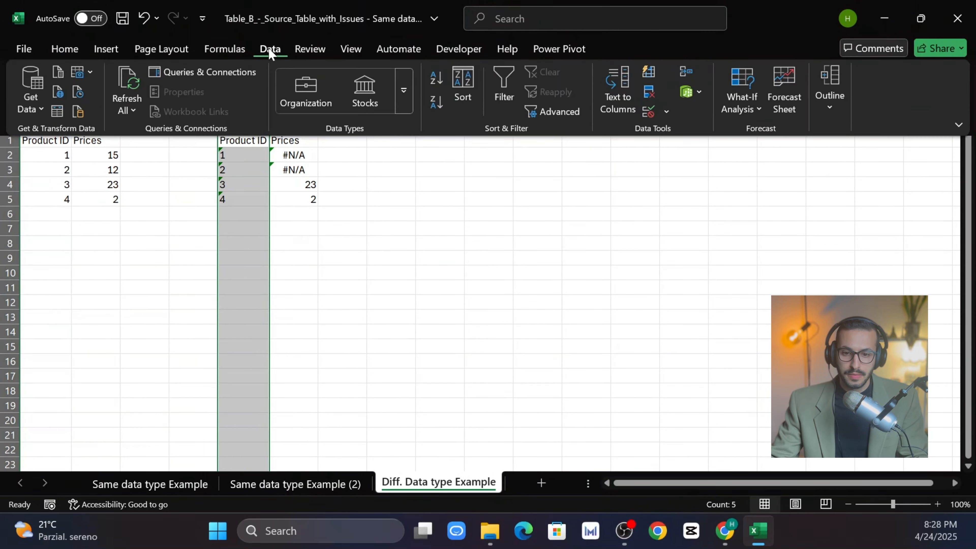
left_click(70, 54)
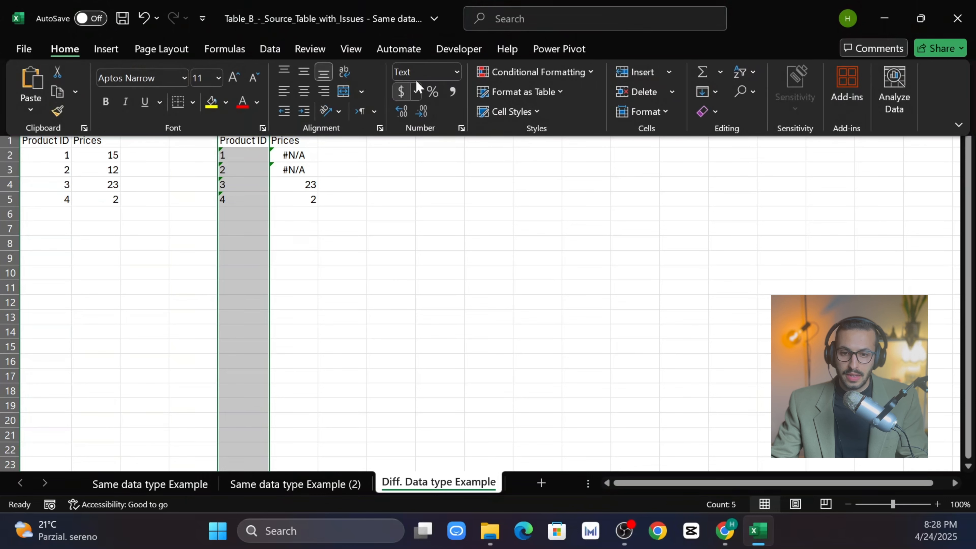
left_click(295, 197)
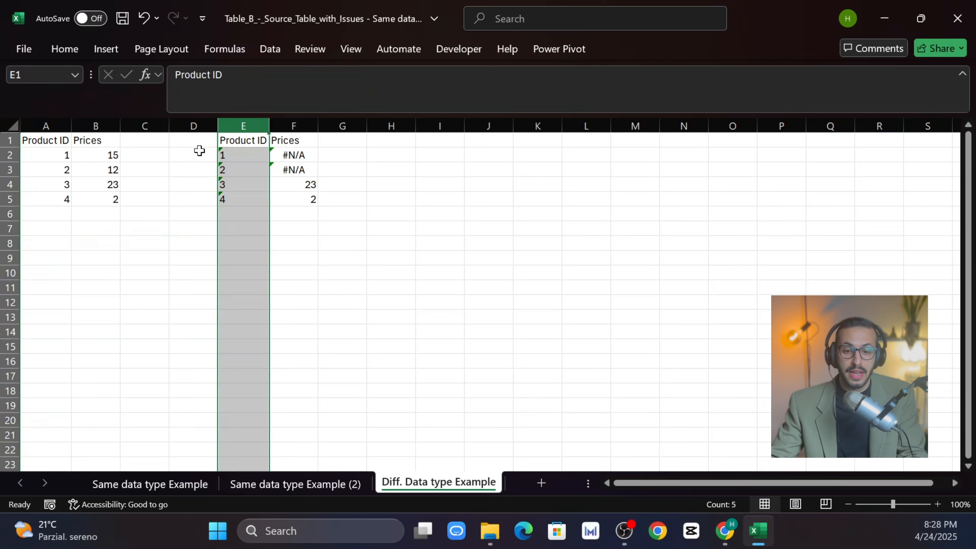
Step: Review the source table in columns A and B and compare the XLOOKUP formulas in F2, F3 and F4
left_click(152, 153)
left_click(51, 131)
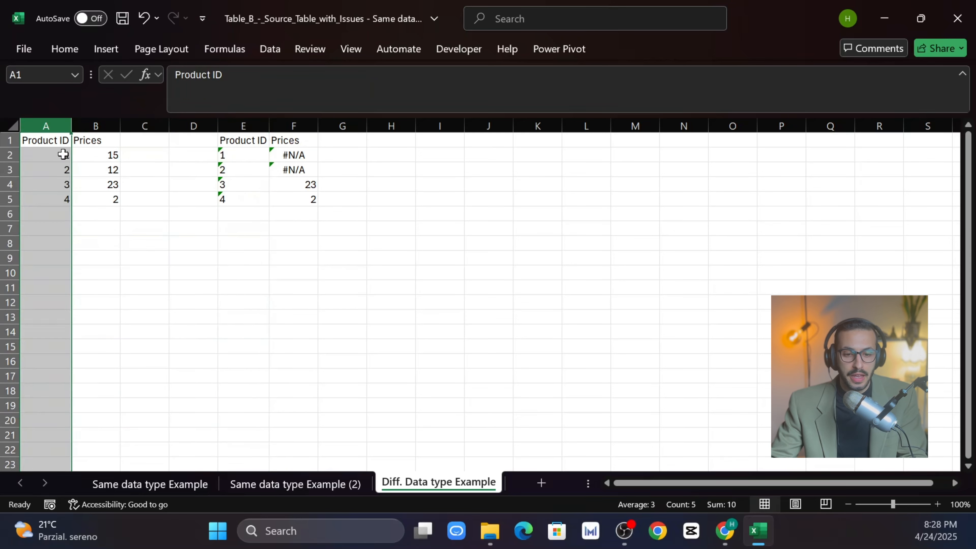
left_click(126, 185)
left_click(93, 154)
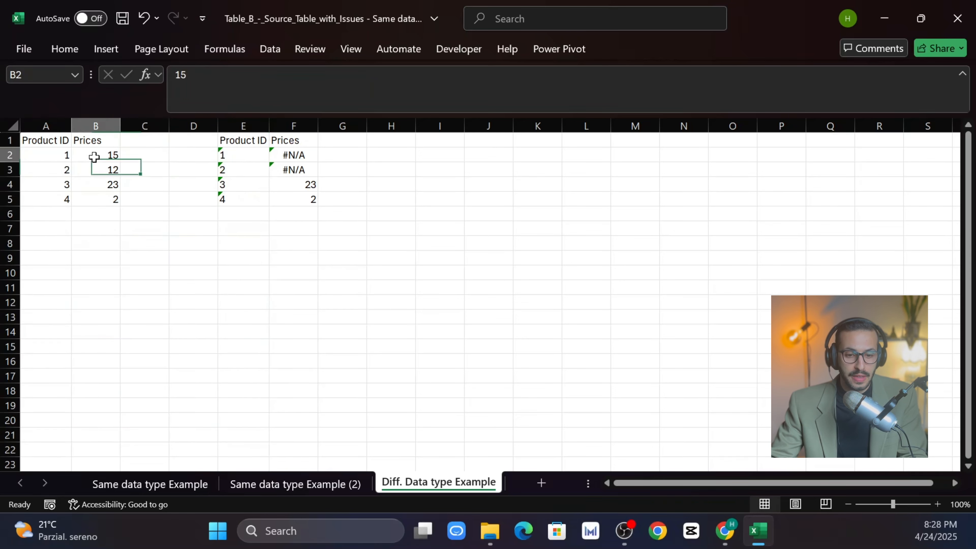
left_click(306, 159)
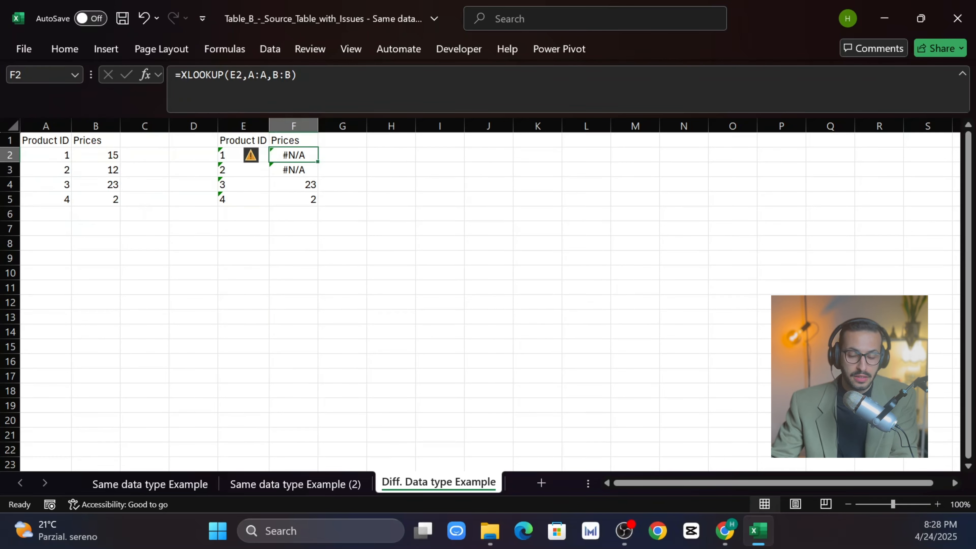
double_click(313, 157)
key("Return")
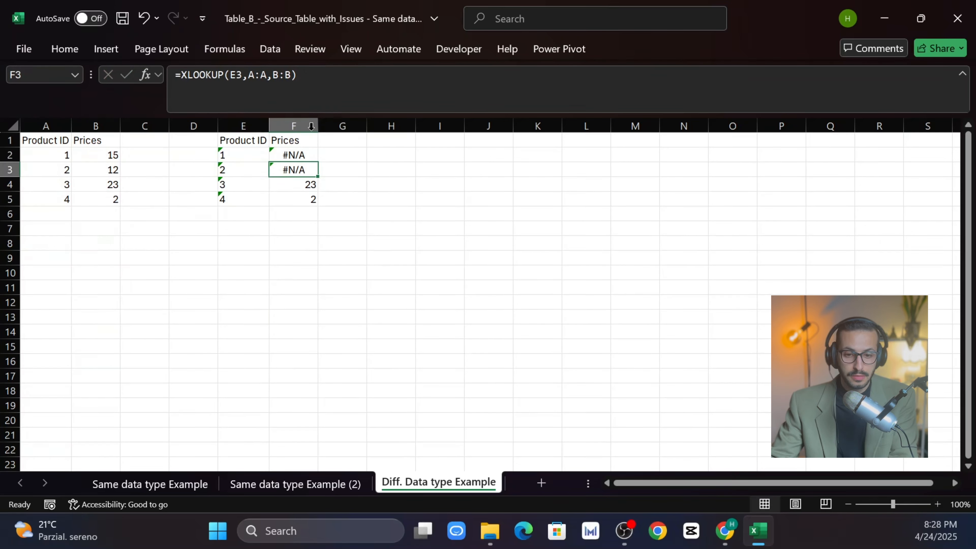
key("F2")
key("Return")
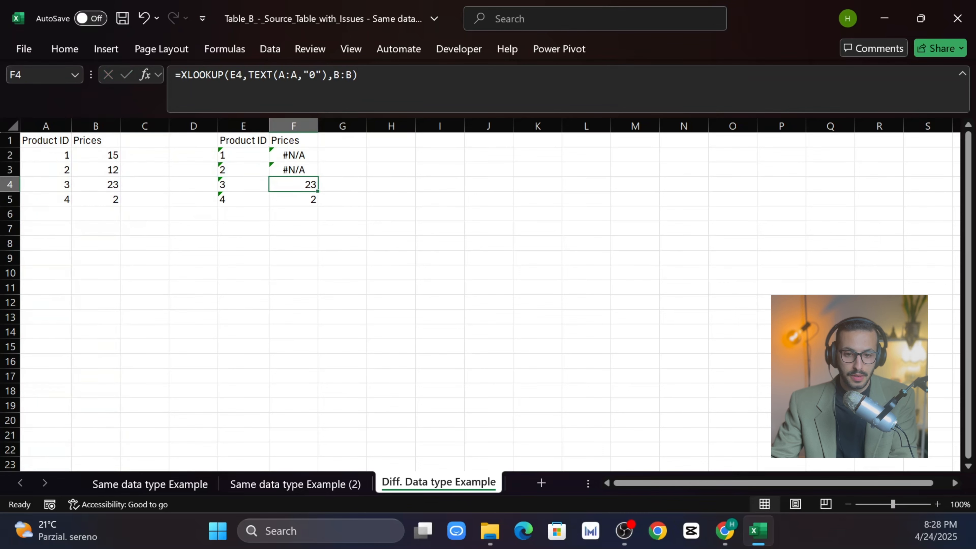
key("F2")
key("Escape")
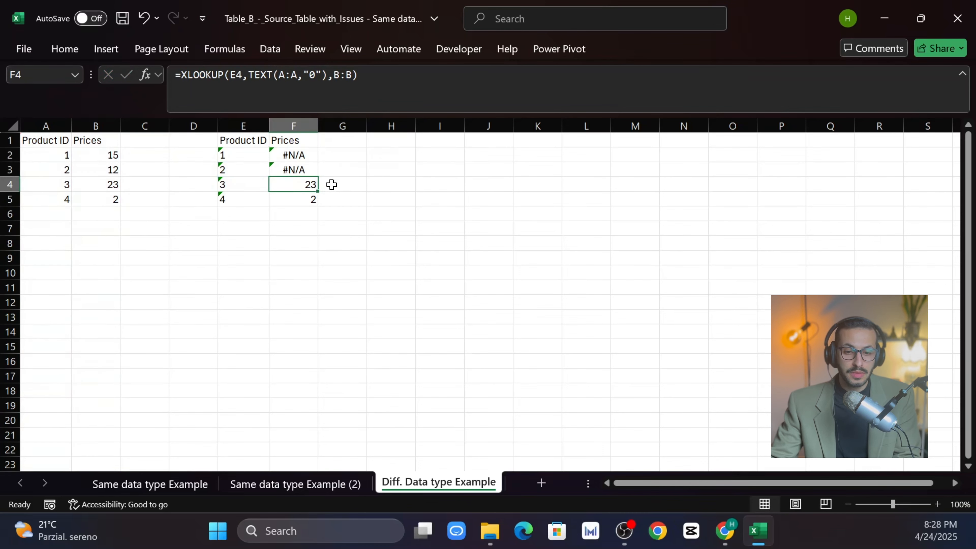
Step: Check the number format of Product ID column E and inspect the TEXT function inside the XLOOKUP formula in F4
left_click(254, 184)
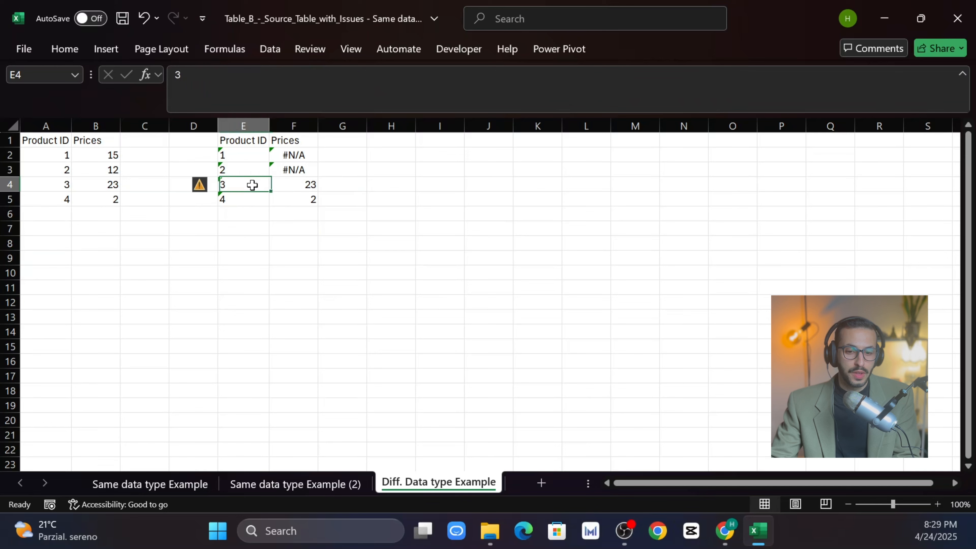
left_click(246, 127)
left_click(72, 50)
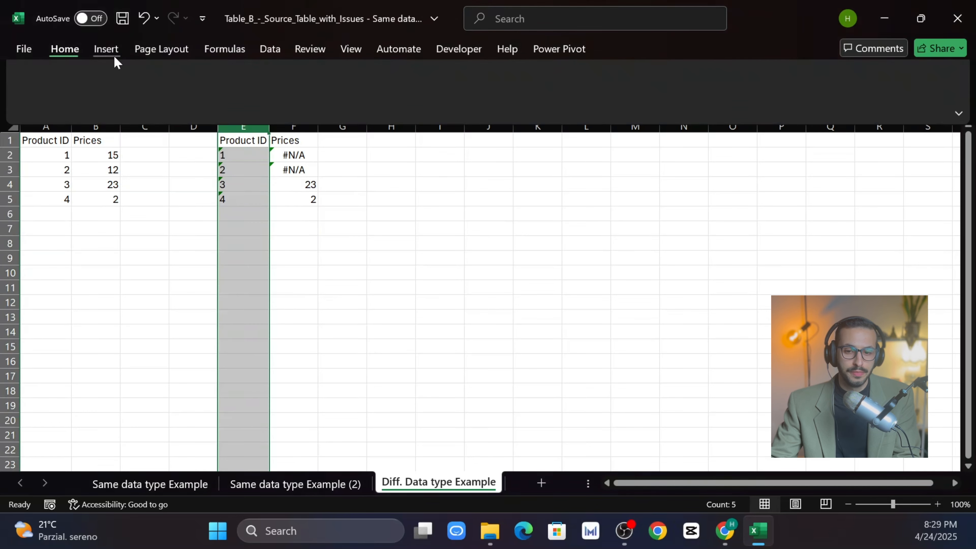
left_click(341, 231)
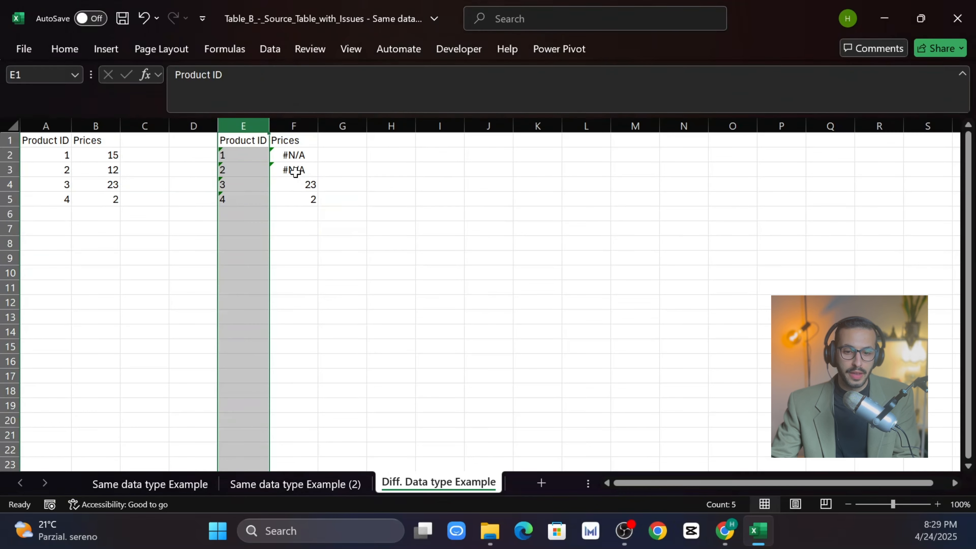
left_click(298, 187)
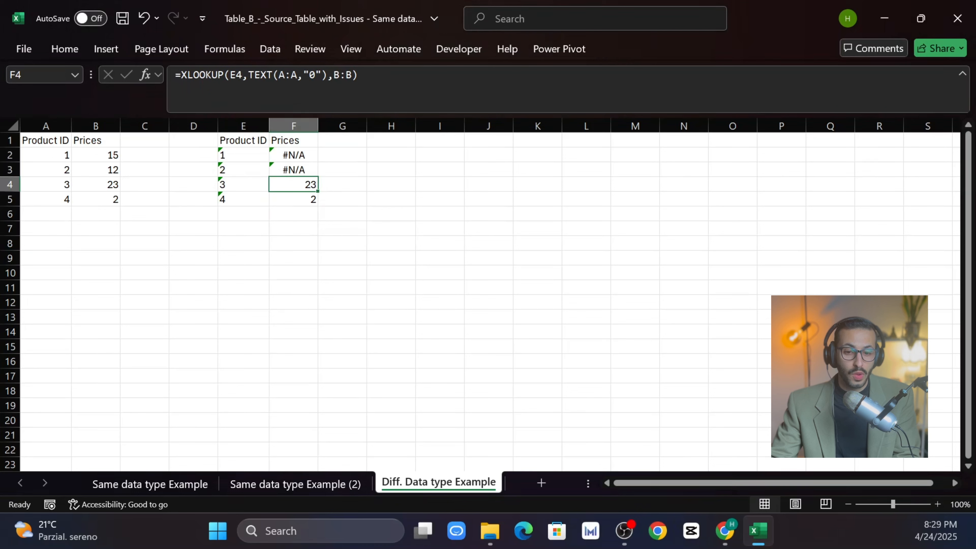
left_click(260, 104)
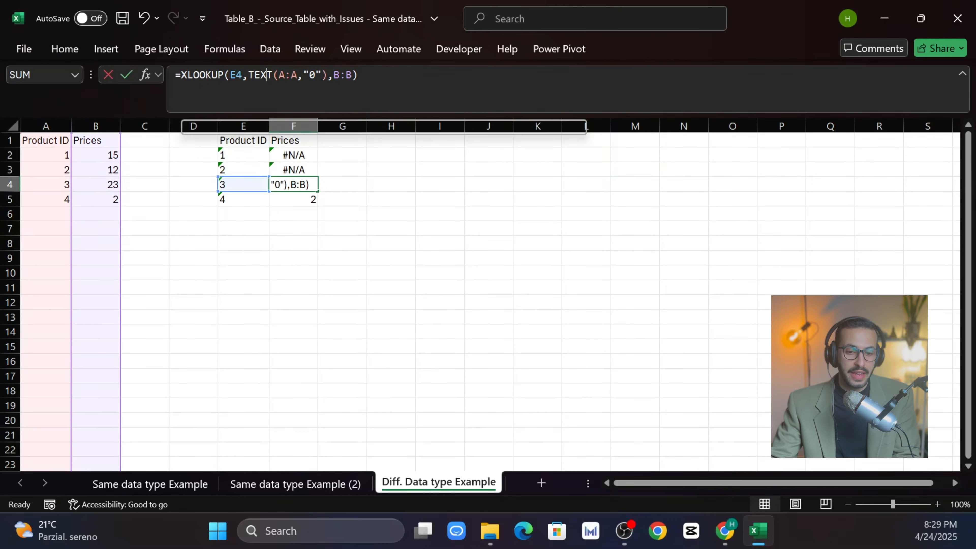
left_click(267, 75)
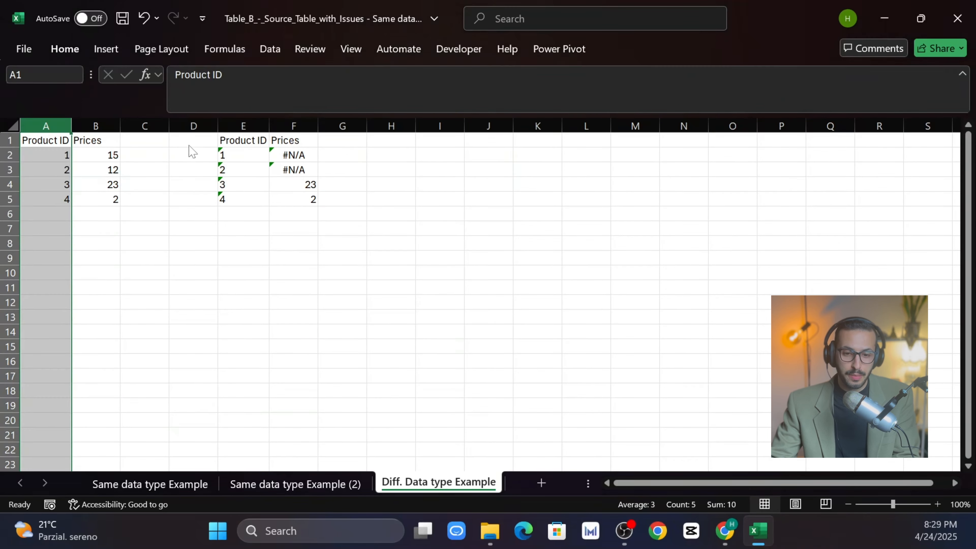
Step: Recheck column E's number format and examine the format_text argument of TEXT in F4's formula
left_click(237, 126)
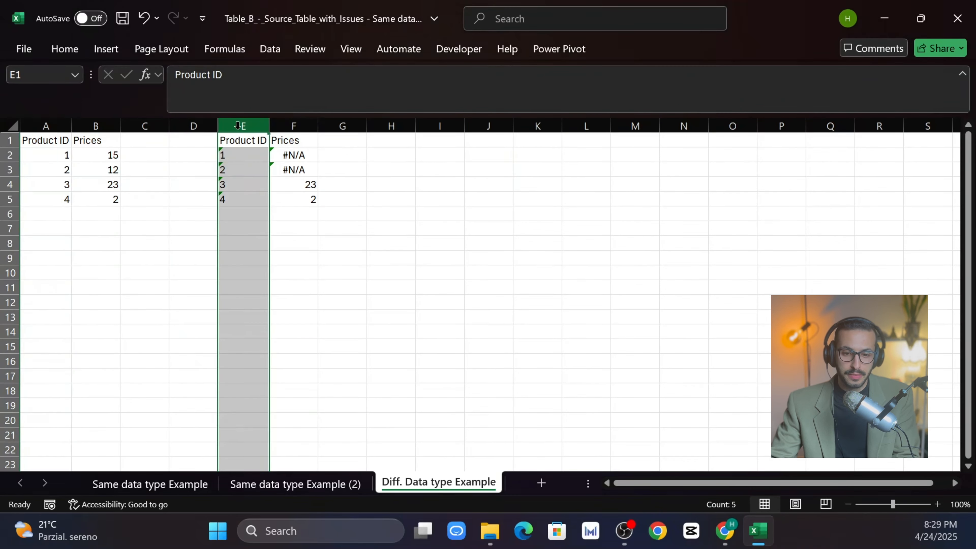
left_click(63, 48)
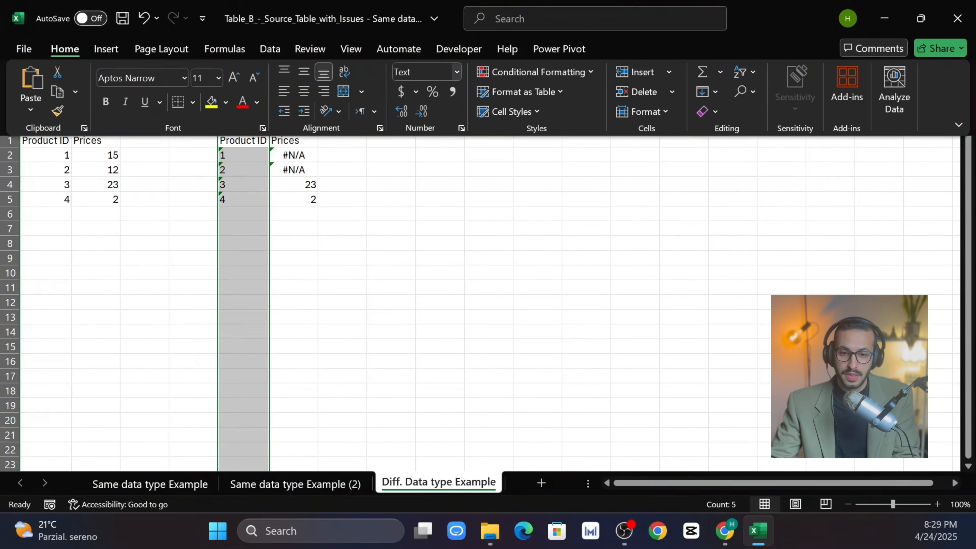
left_click(292, 184)
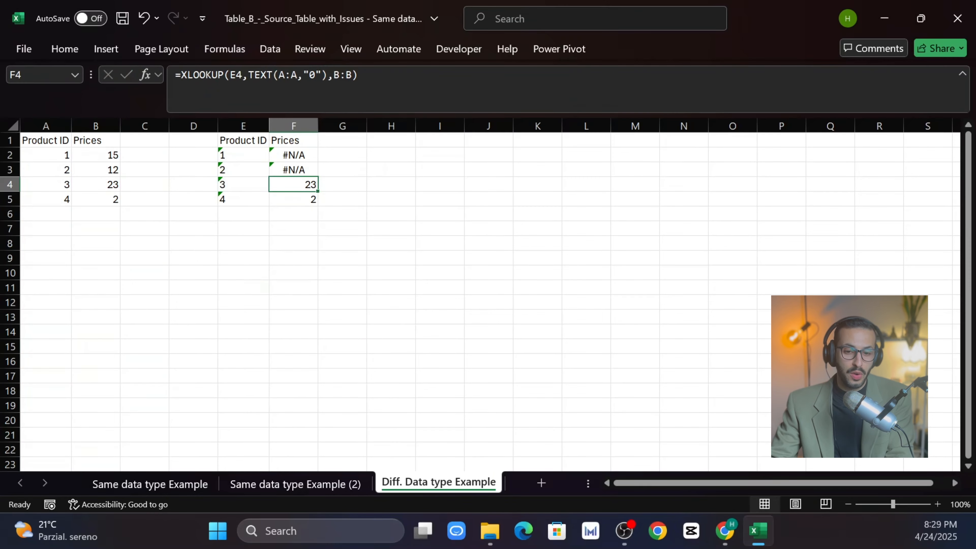
left_click(304, 76)
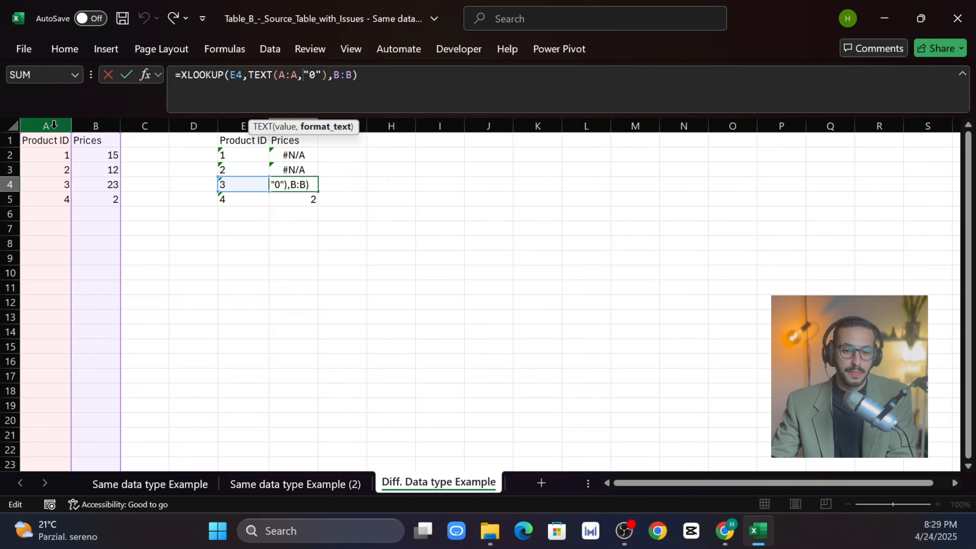
key("ctrl+Return")
Step: Check the number format of Product ID column A and compare that column with Product ID column E
left_click(45, 126)
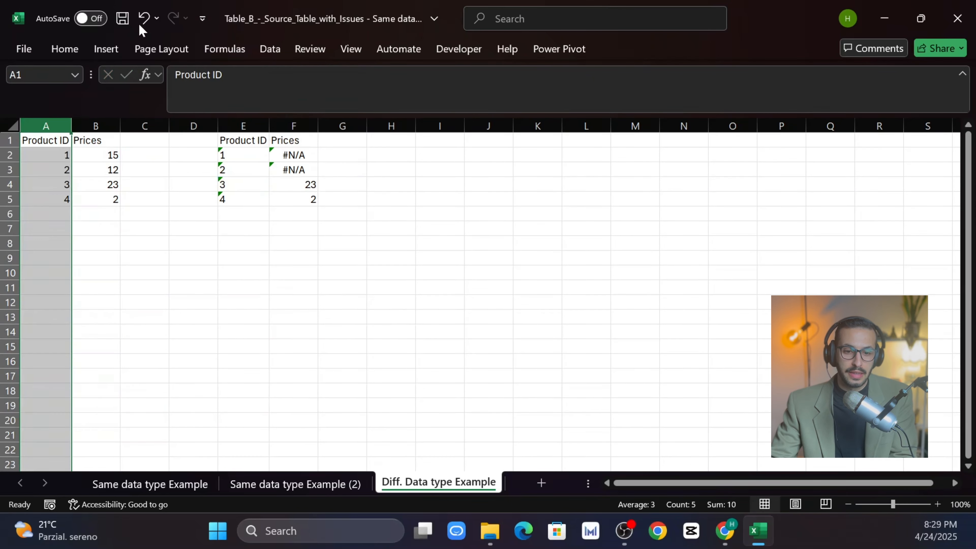
left_click(65, 49)
left_click(277, 173)
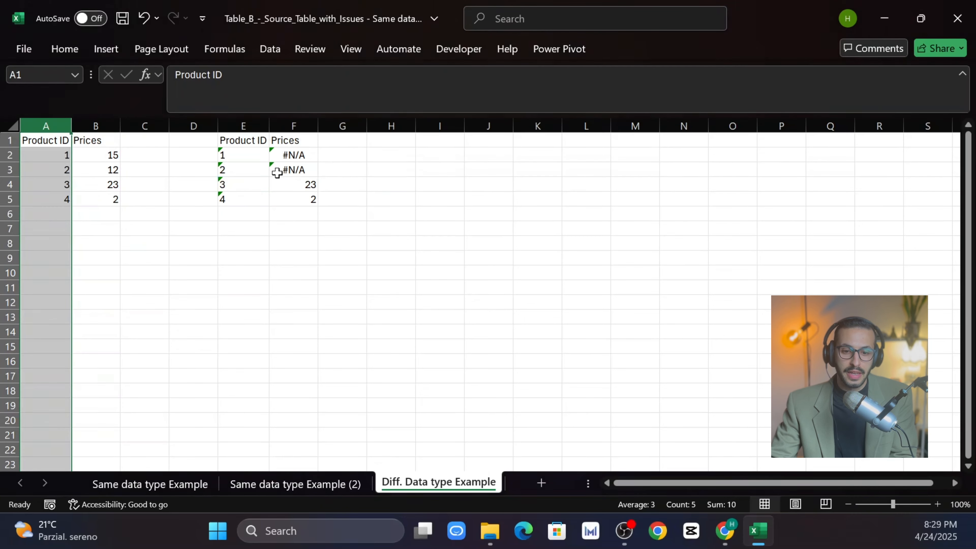
left_click(256, 210)
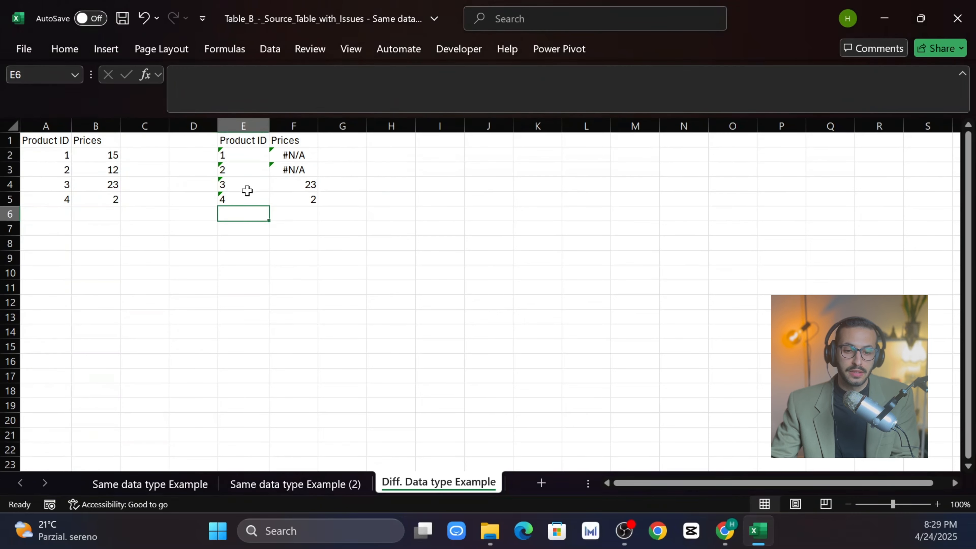
left_click(46, 126)
left_click(246, 120)
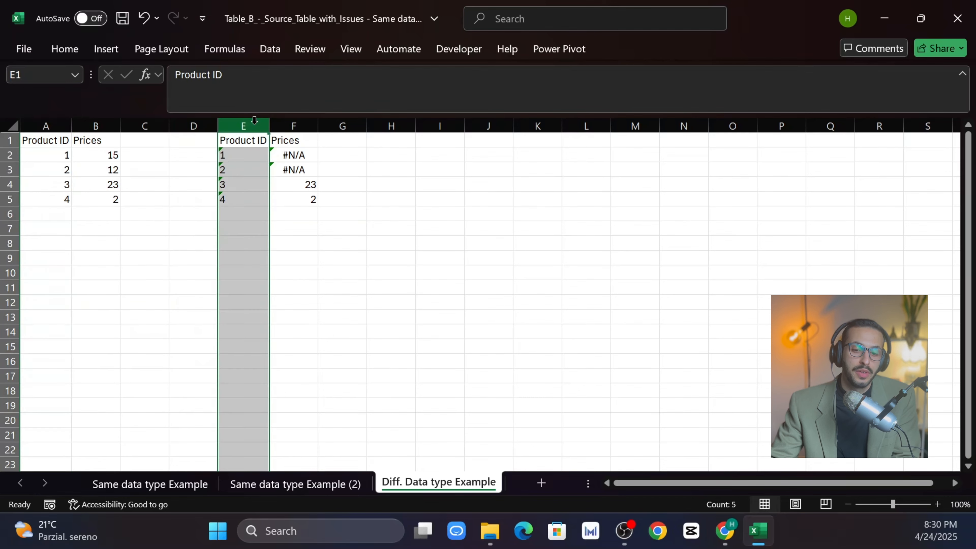
Step: Examine the lookup array of F4's XLOOKUP, going through the value and format_text arguments of its TEXT function
left_click(296, 184)
left_click(261, 75)
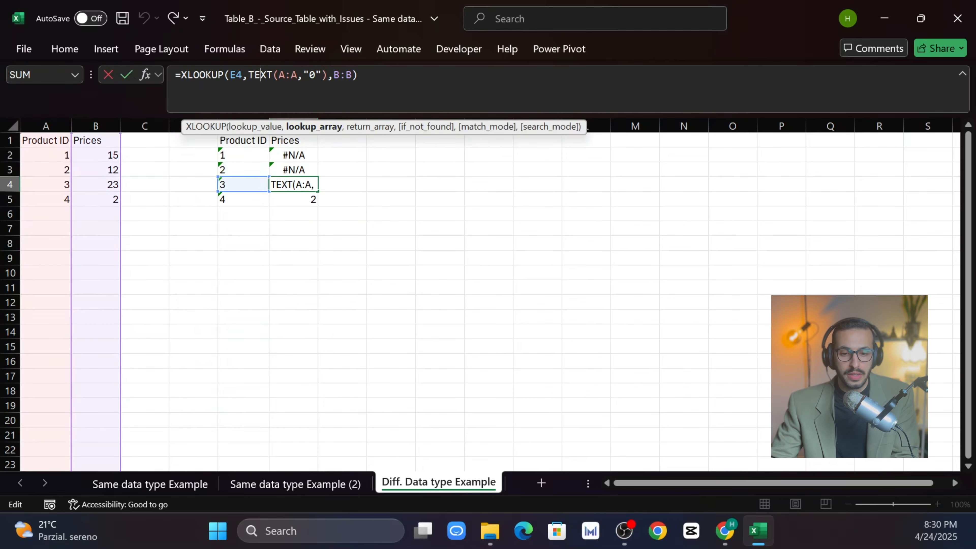
left_click(285, 75)
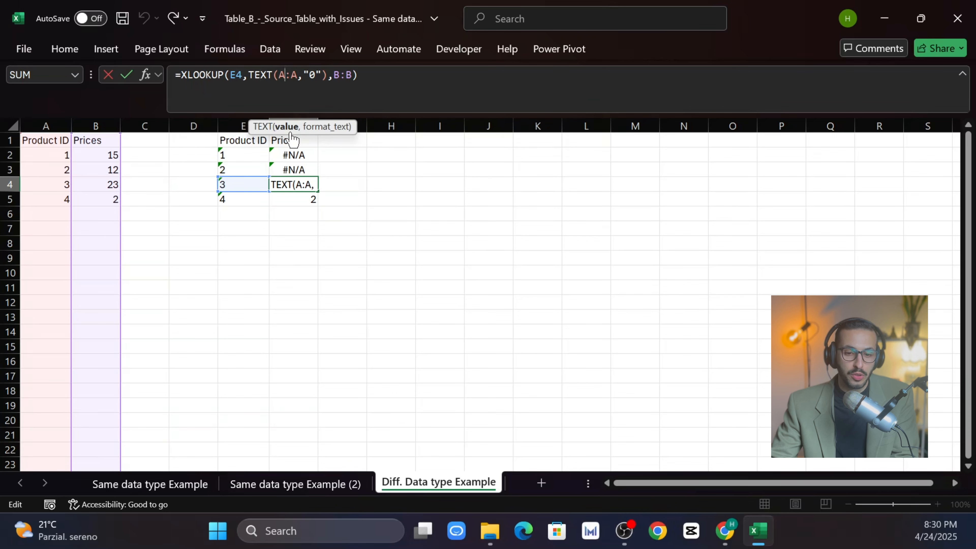
left_click(316, 75)
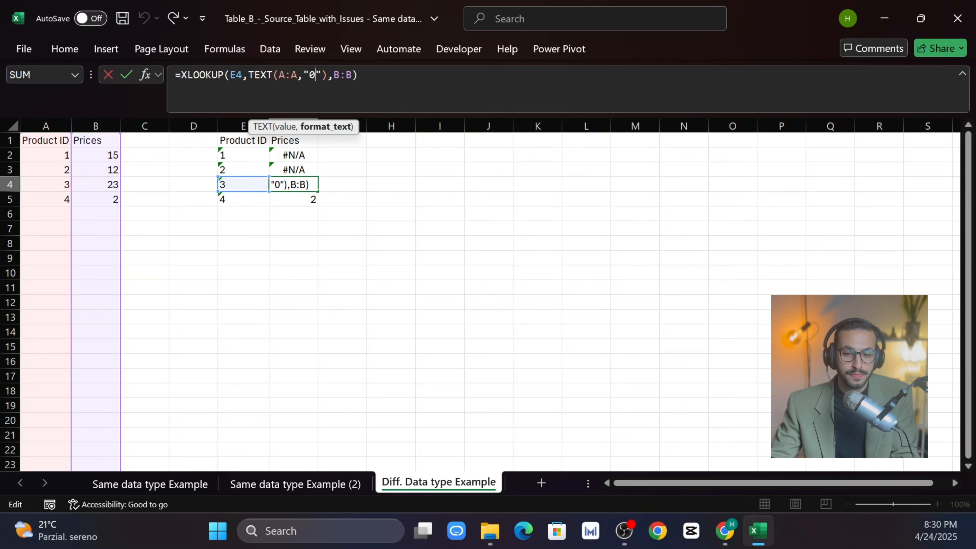
Step: Try a space as the TEXT format code in F4, making the formula =XLOOKUP(E4,TEXT(A:A," "),B:B)
key("BackSpace")
key("ctrl+Return")
left_click(310, 75)
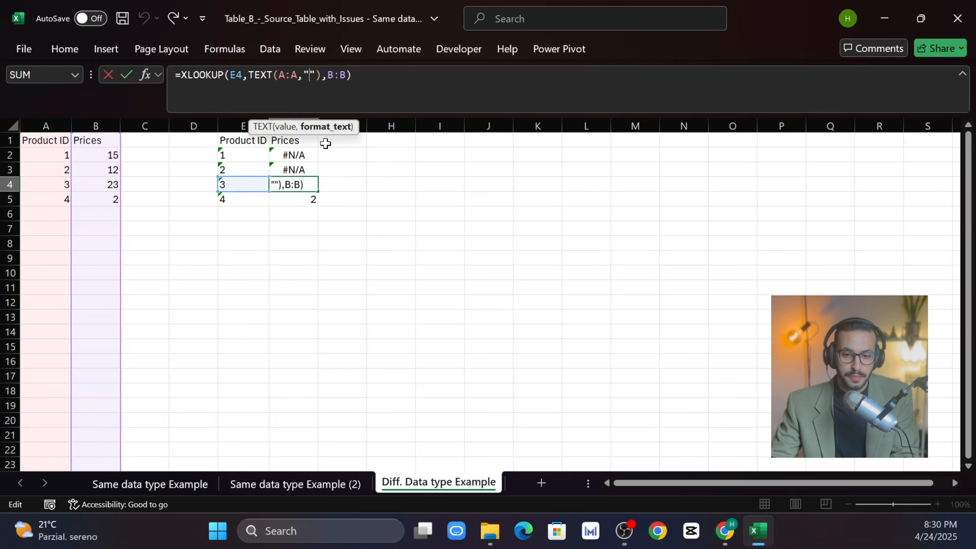
key("ctrl+Return")
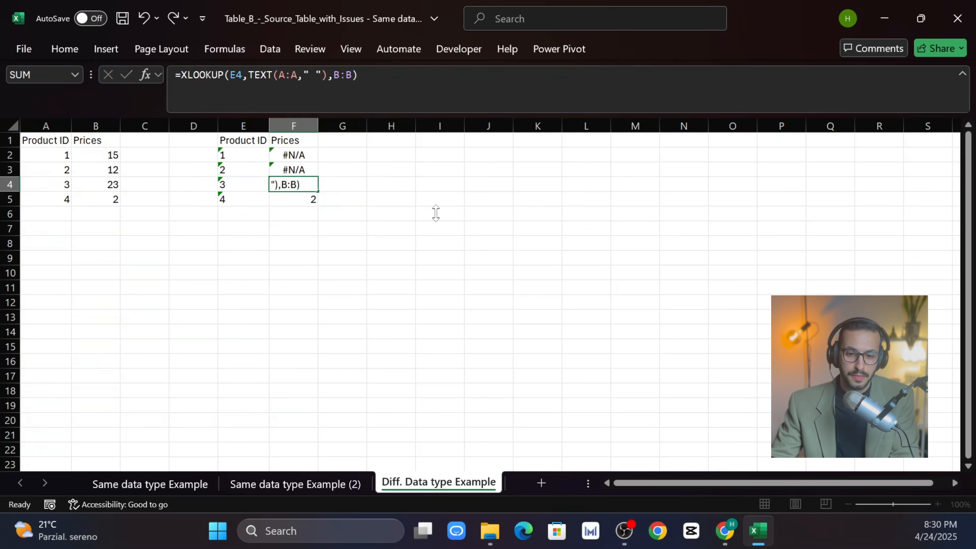
key("Return")
left_click(303, 185)
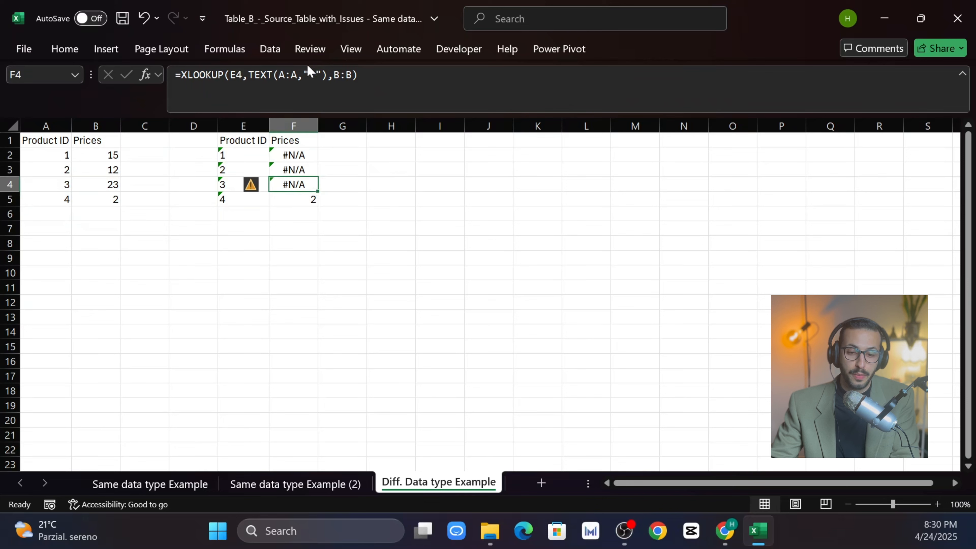
Step: Set the TEXT format code in F4 back to "0", giving =XLOOKUP(E4,TEXT(A:A,"0"),B:B), and review the cell
left_click(321, 75)
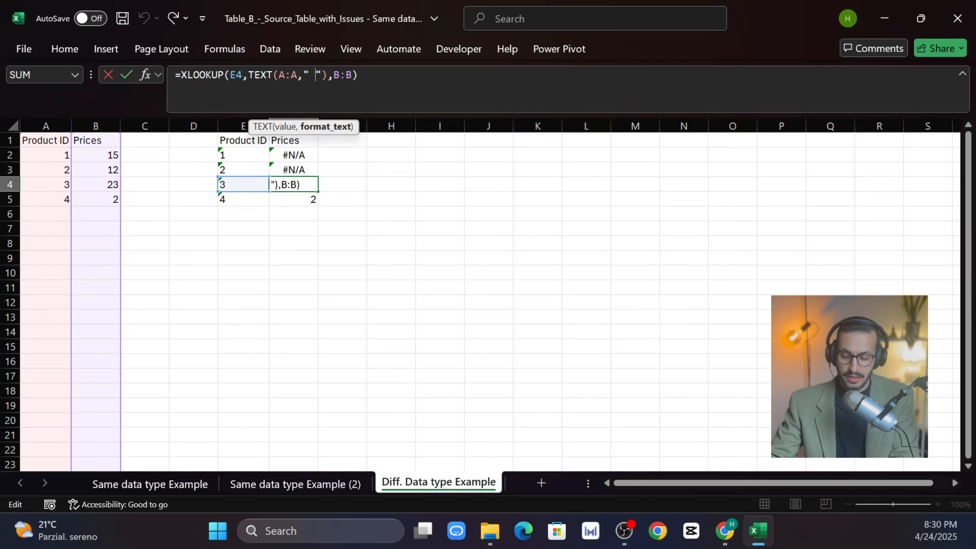
type("0")
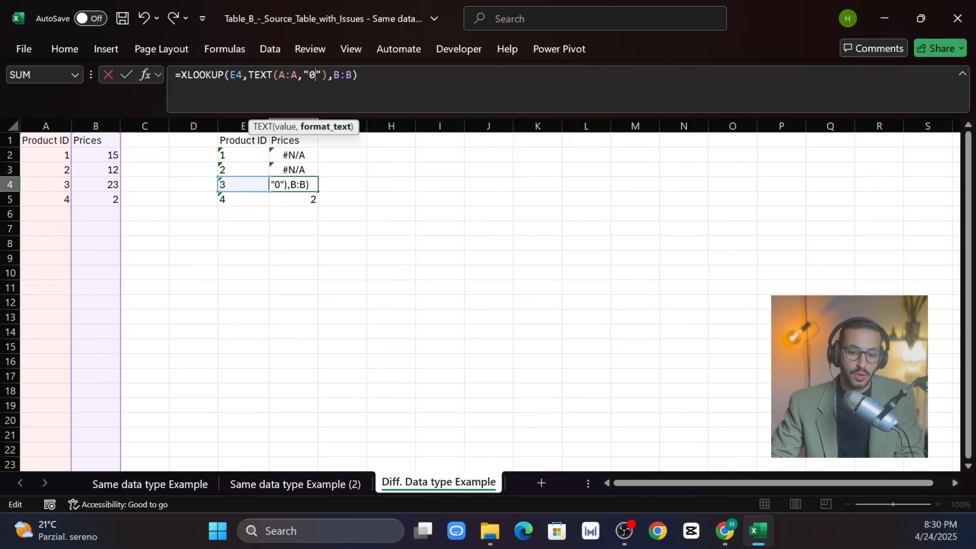
key("Return")
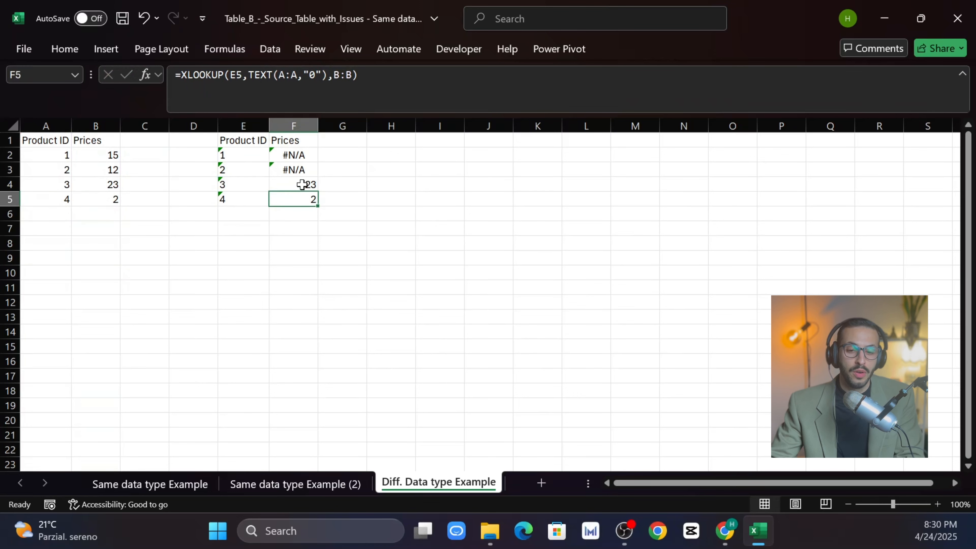
left_click(300, 185)
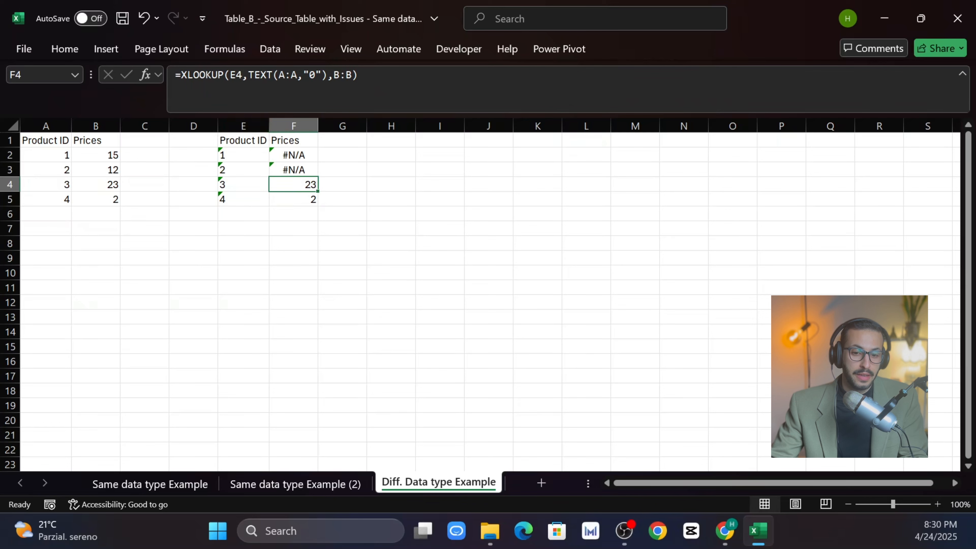
double_click(305, 185)
key("Escape")
Step: Try to wrap the lookup array of F3's XLOOKUP in TEXT, entering =XLOOKUP(E3,Text(A:A;"0"),B:B)
left_click(313, 174)
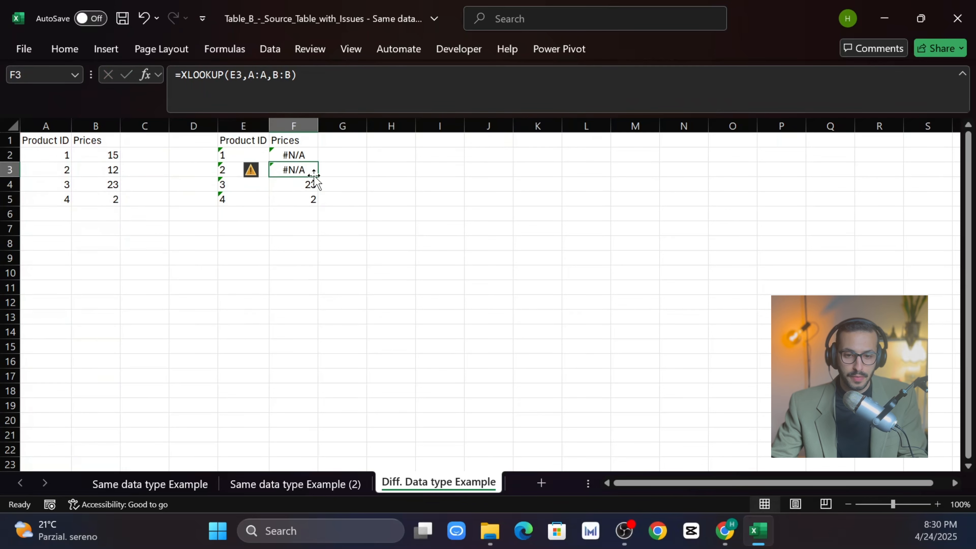
left_click(248, 74)
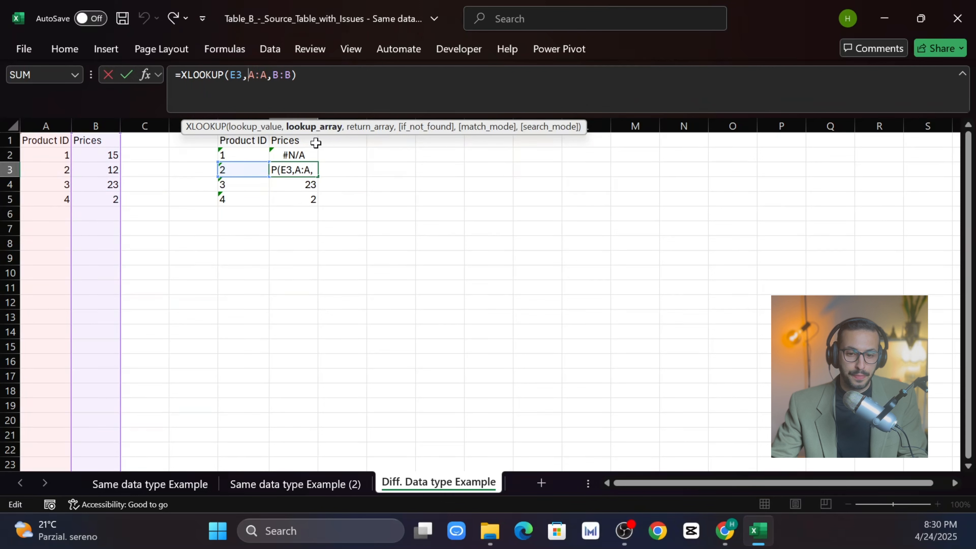
left_click(39, 126)
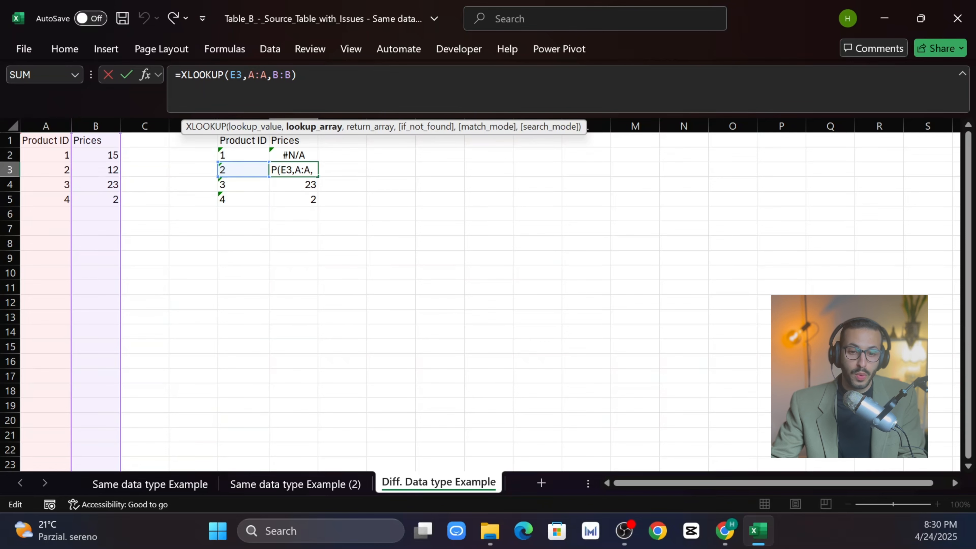
type("Tex")
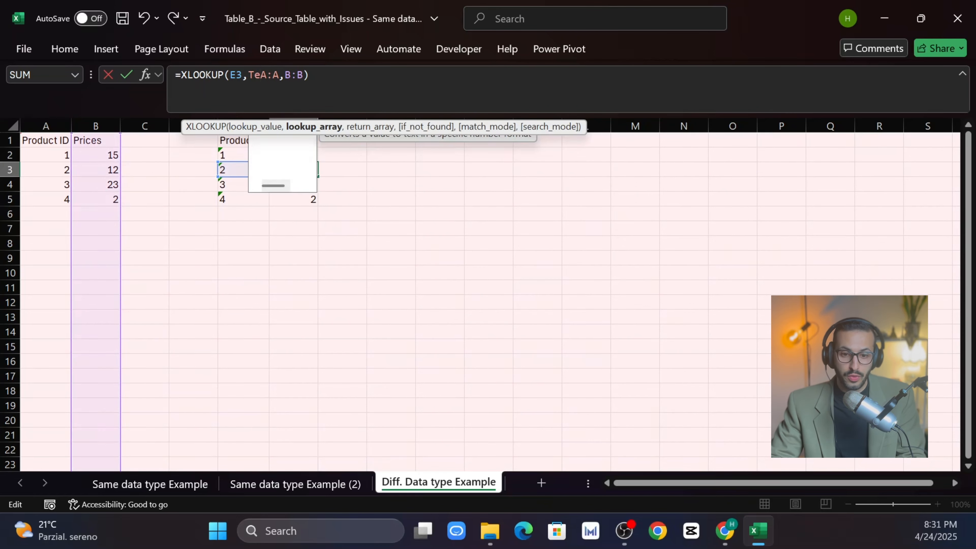
type("t")
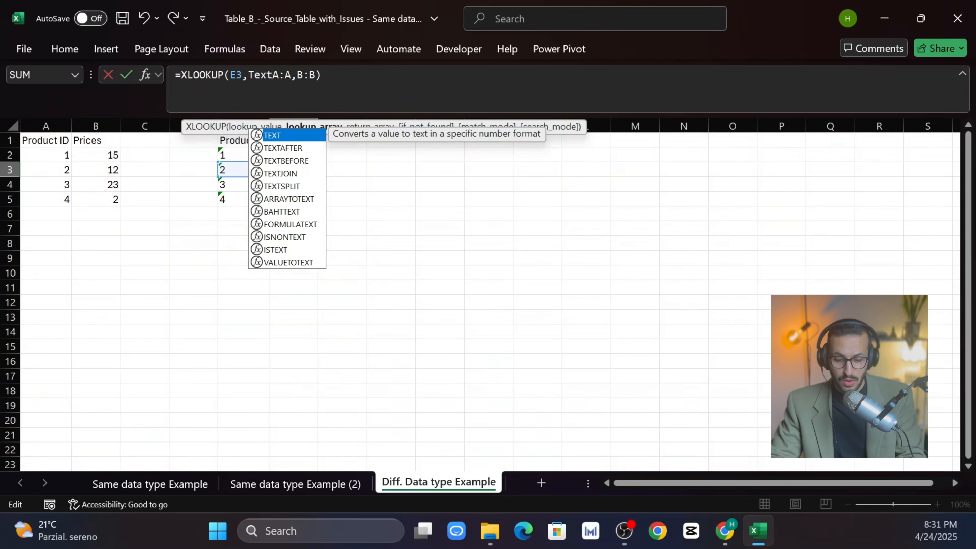
type("(A:A")
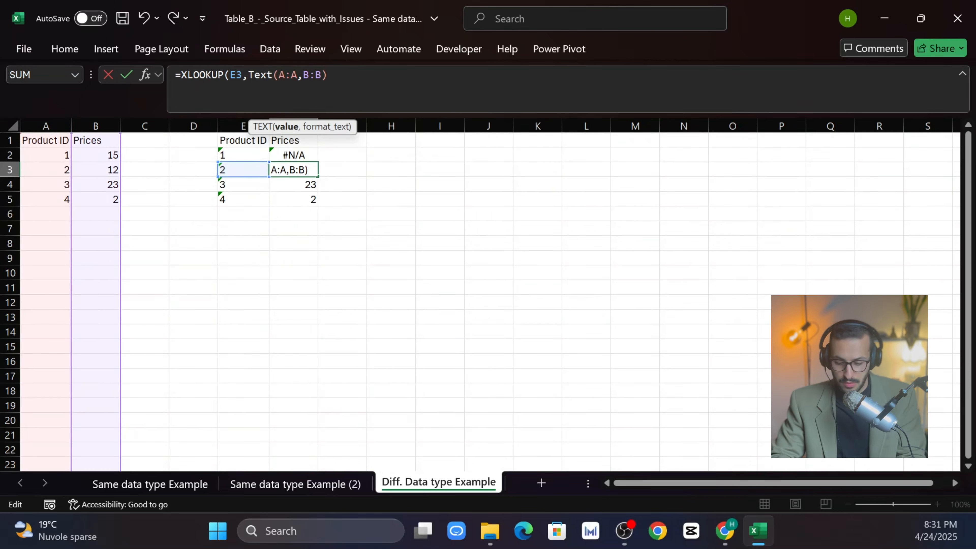
type(";")
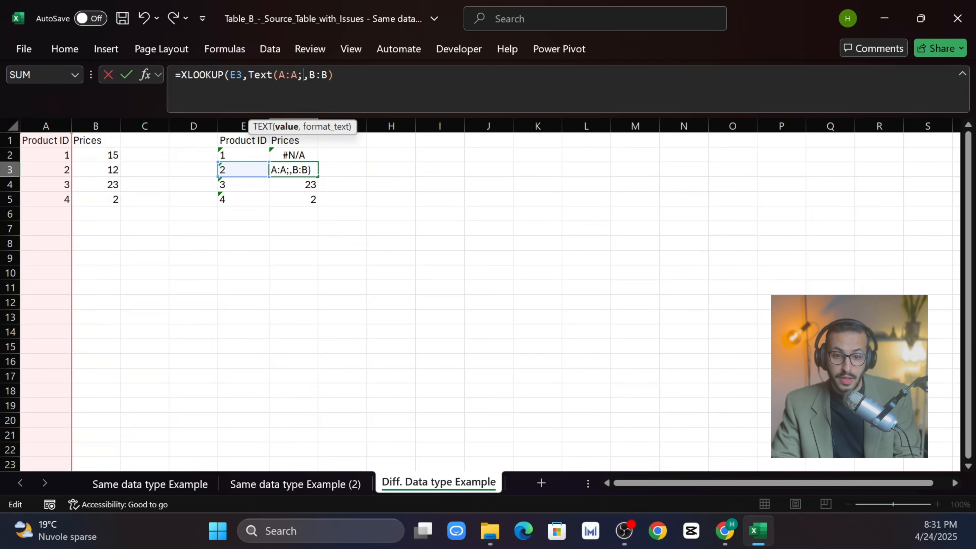
type("\"")
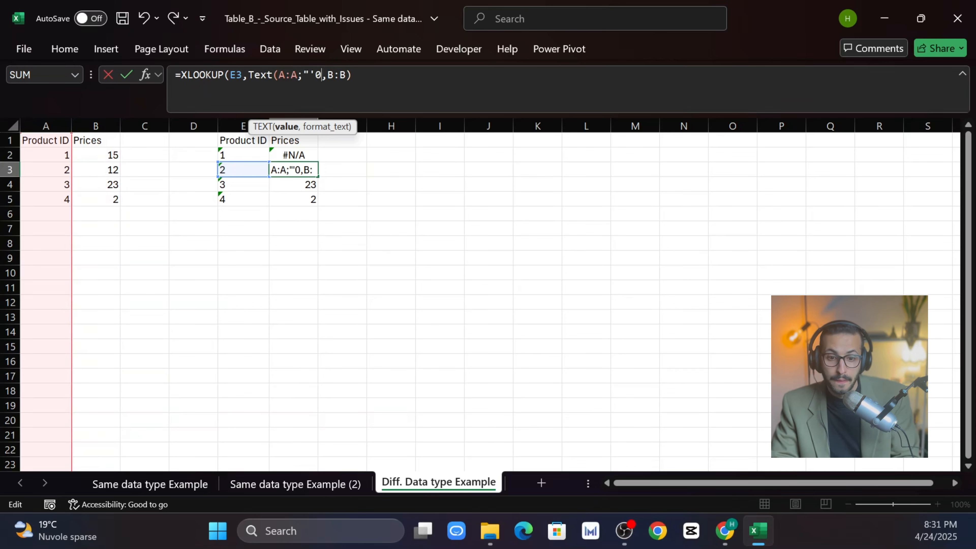
type("0")
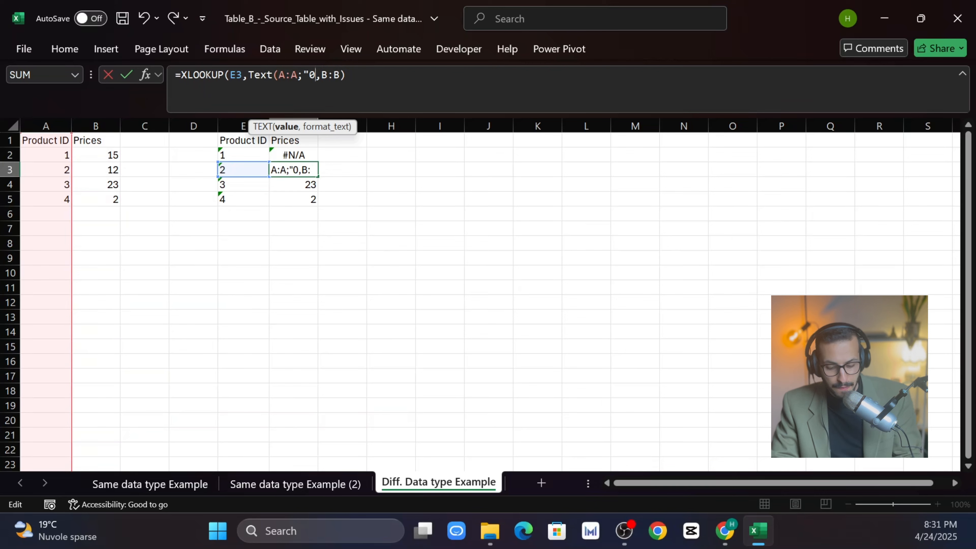
type("\")")
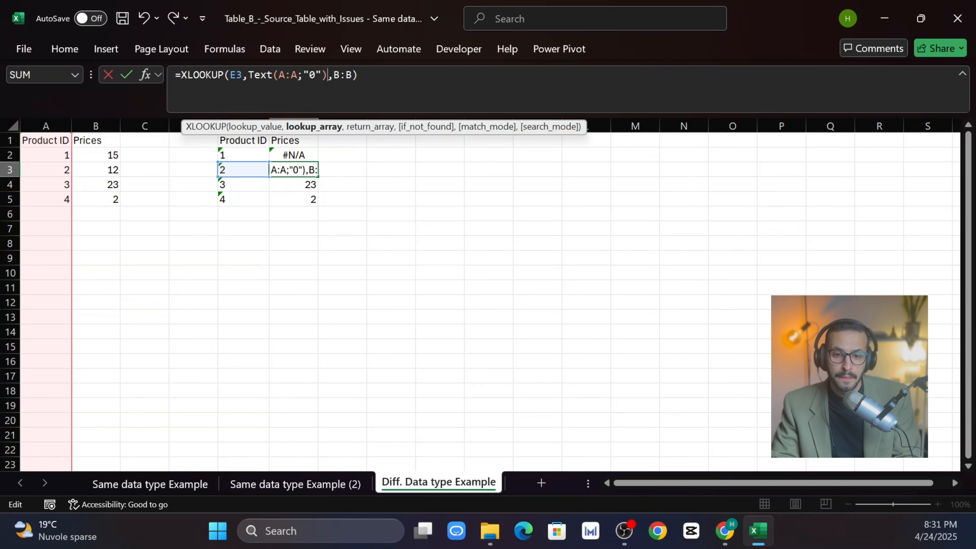
key("Return")
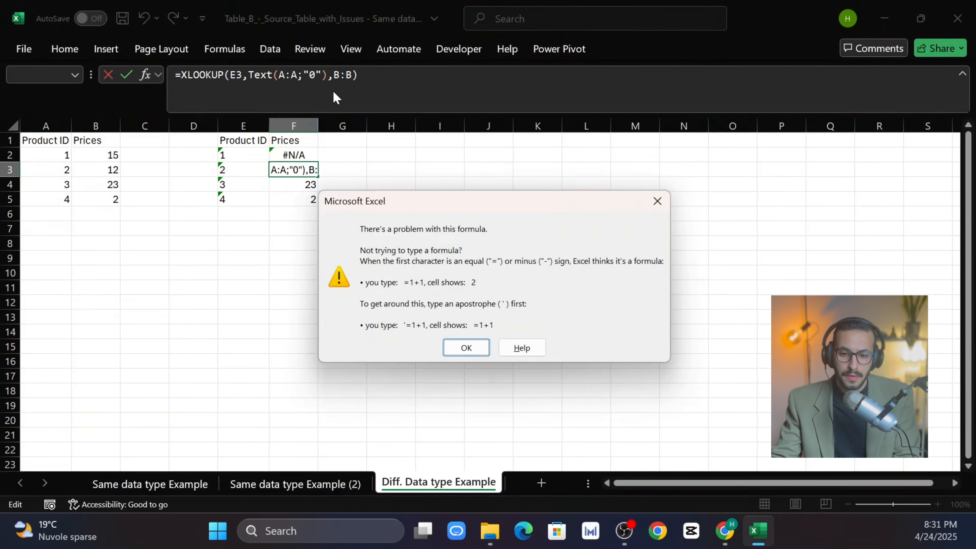
left_click(465, 347)
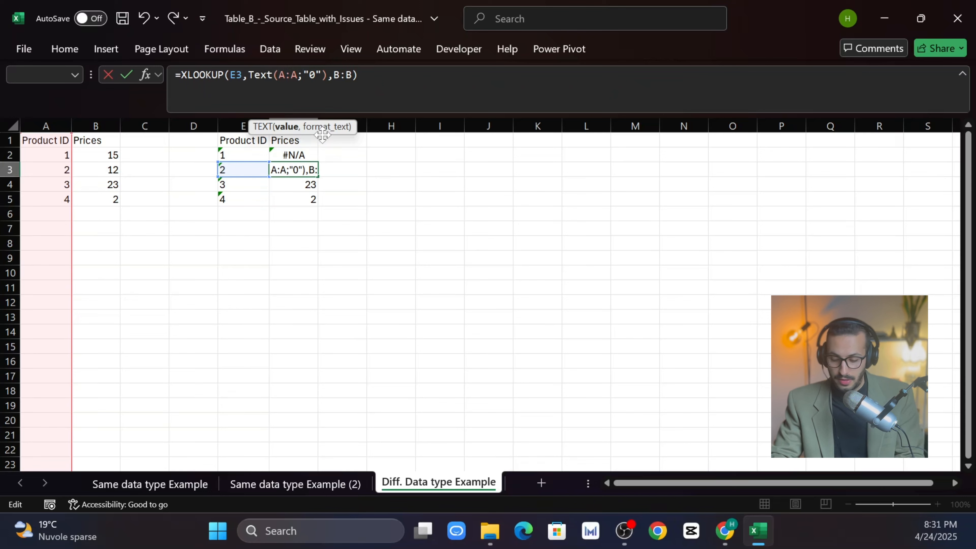
Step: Replace the semicolon in F3's TEXT function with a comma, giving =XLOOKUP(E3,TEXT(A:A,"0"),B:B), and review the cell
key("BackSpace")
type(",")
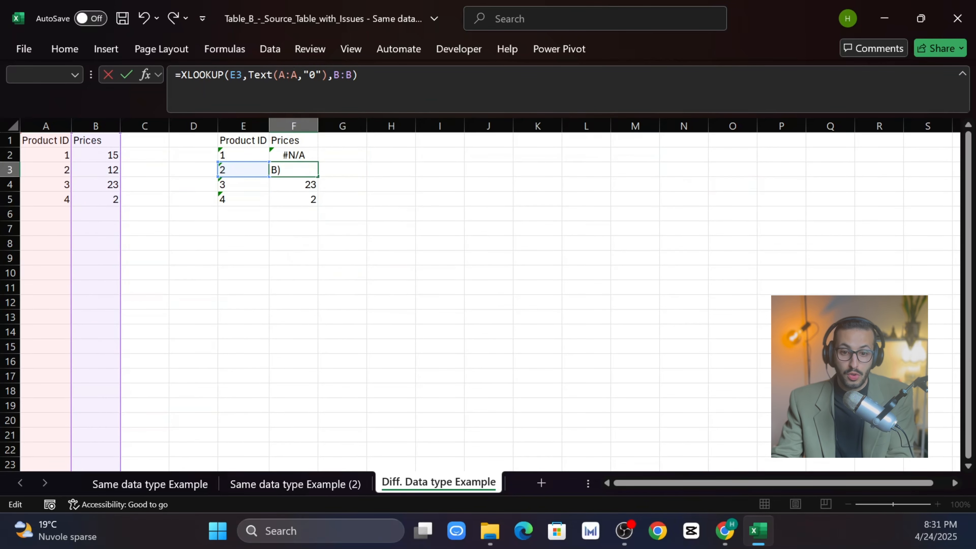
key("Return")
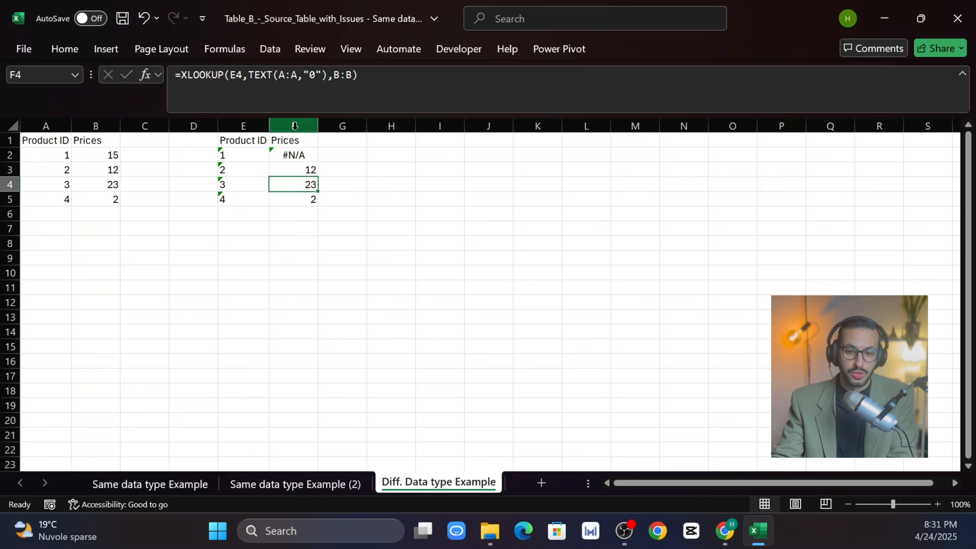
left_click(294, 171)
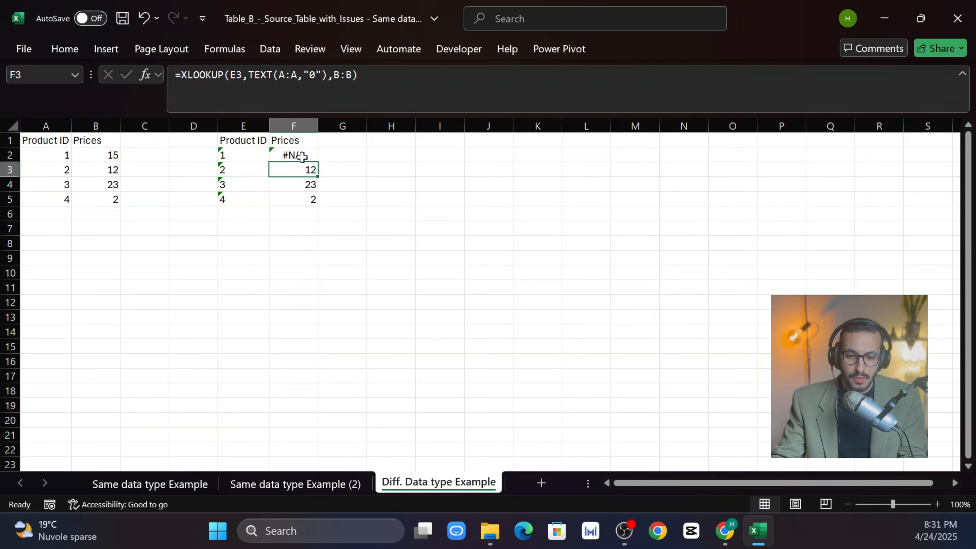
Step: Examine F2's XLOOKUP formula against the Product ID columns A and E that it compares
left_click(290, 153)
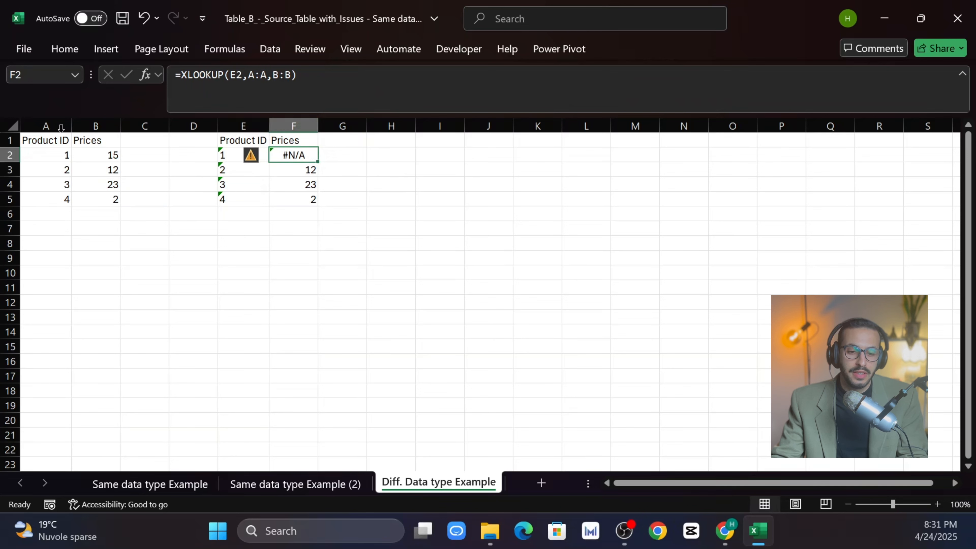
left_click(52, 123)
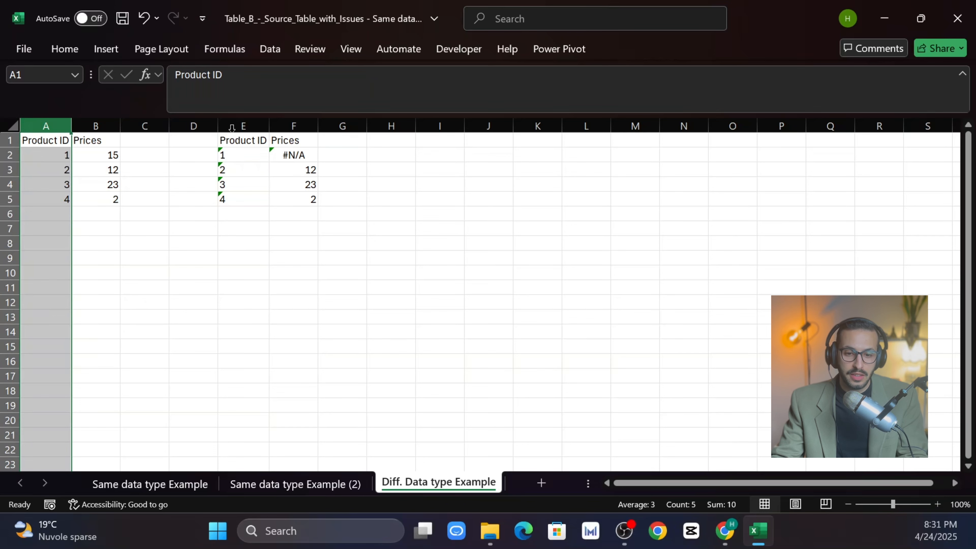
left_click(240, 127)
left_click(296, 155)
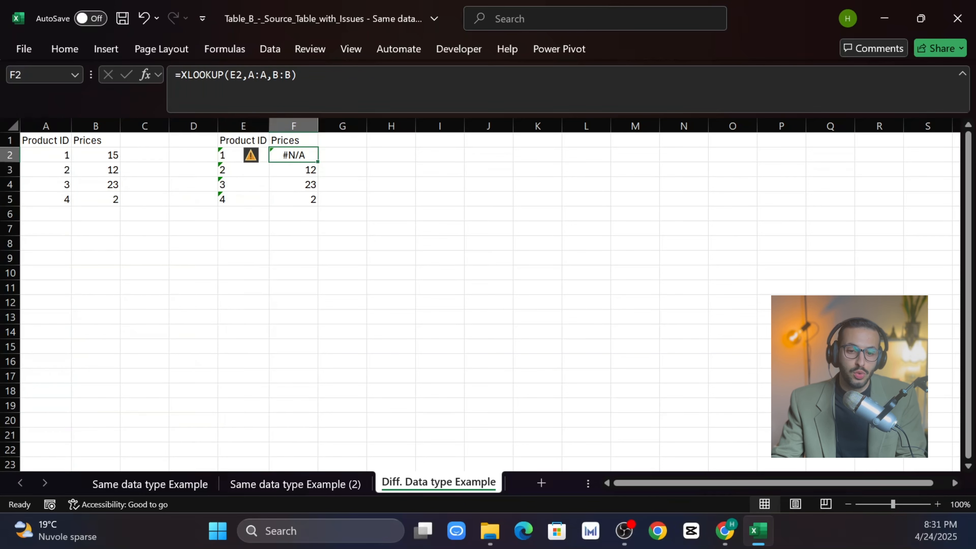
key("F2")
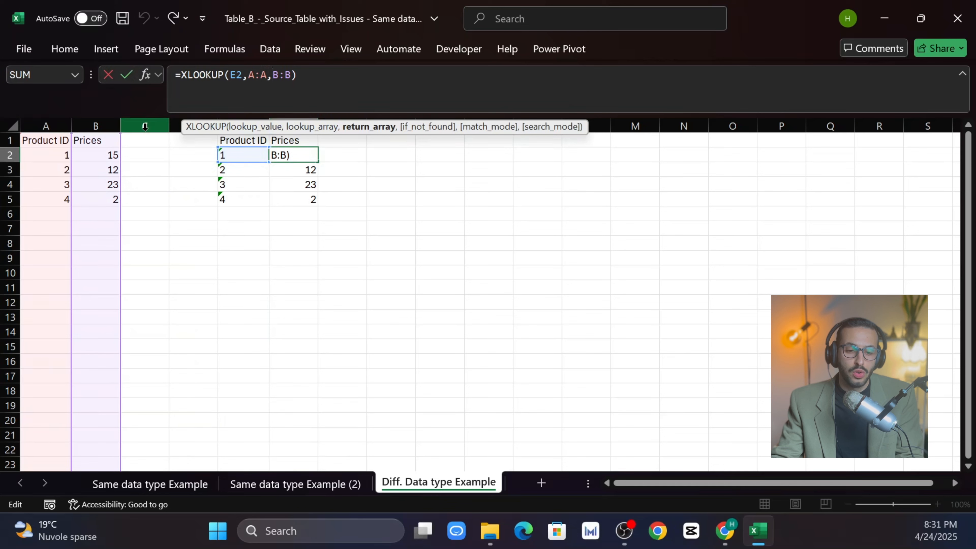
Step: Check the number formats of Product ID columns A and E
left_click(46, 125)
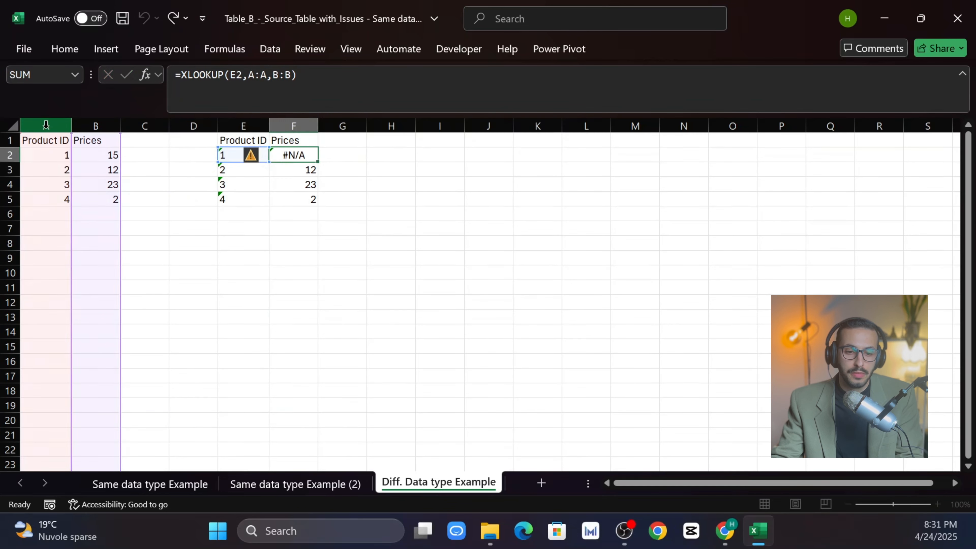
left_click(68, 53)
left_click(238, 212)
left_click(243, 169)
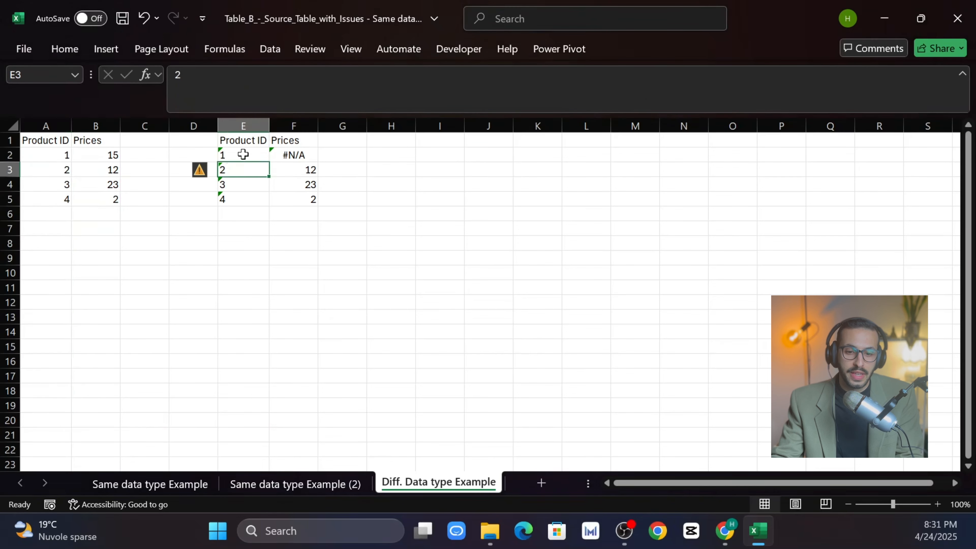
left_click(243, 126)
left_click(65, 49)
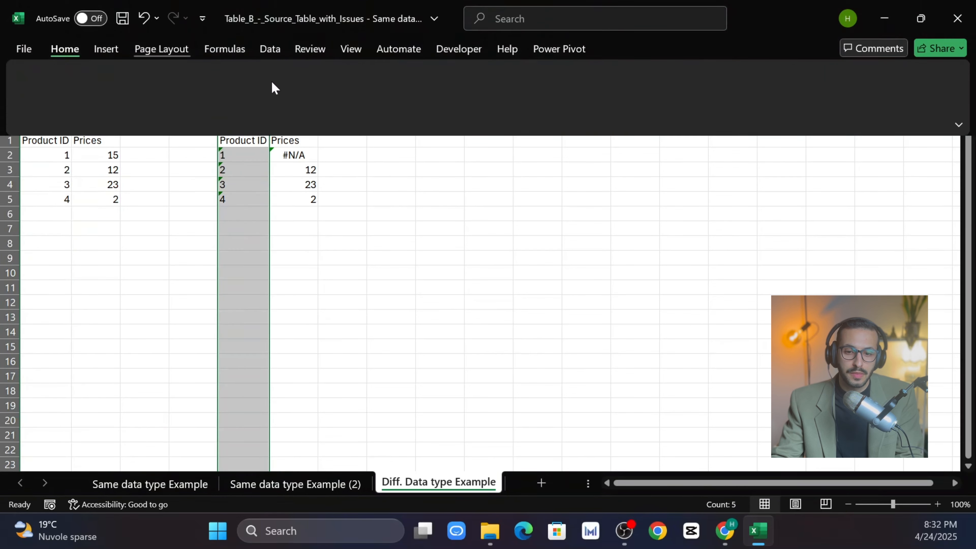
left_click(238, 195)
Step: Wrap the lookup value of F2's XLOOKUP in VALUE, giving =XLOOKUP(VALUE(E2),A:A,B:B)
left_click(295, 154)
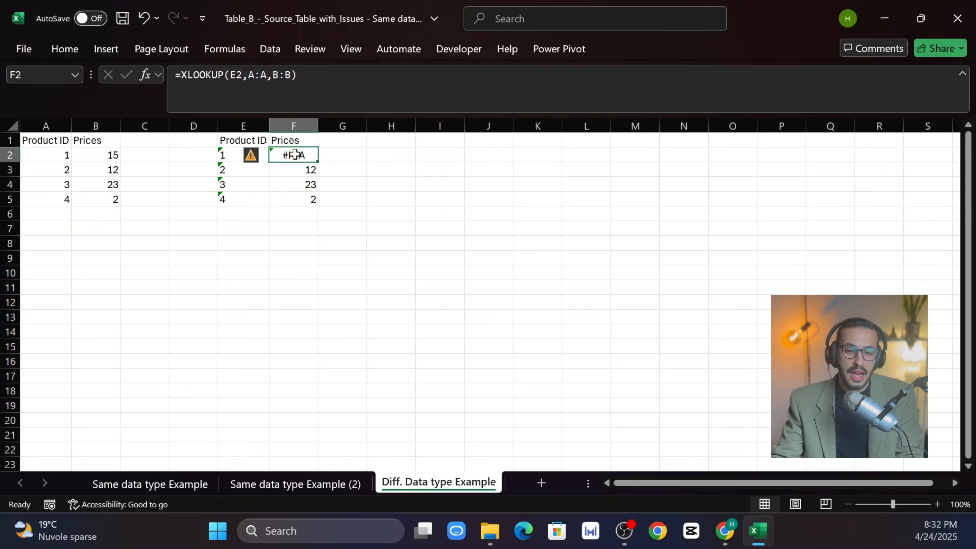
double_click(295, 155)
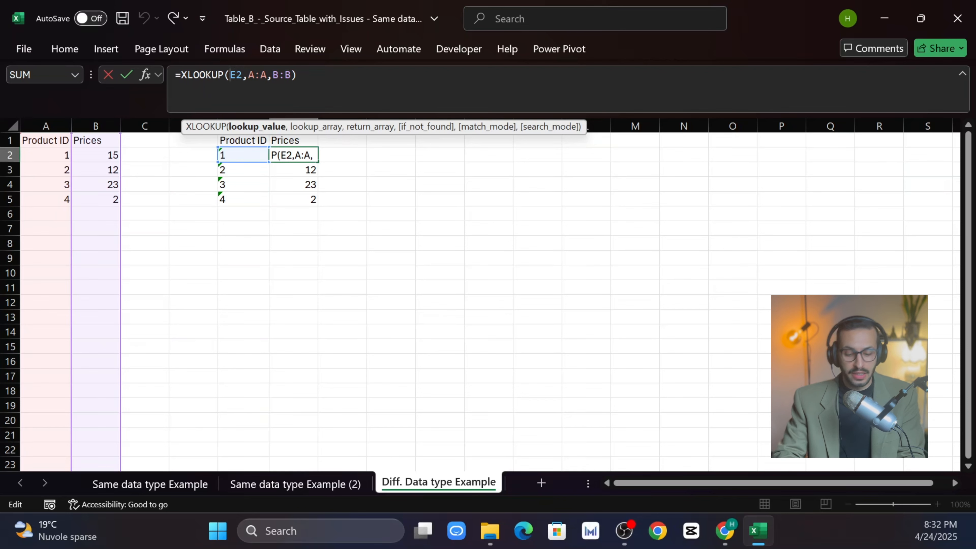
type("val")
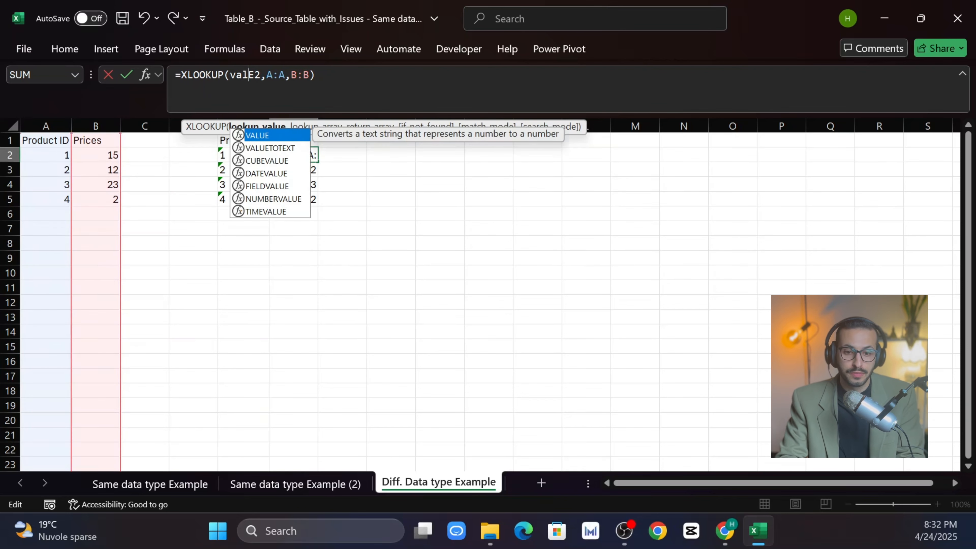
key("Tab")
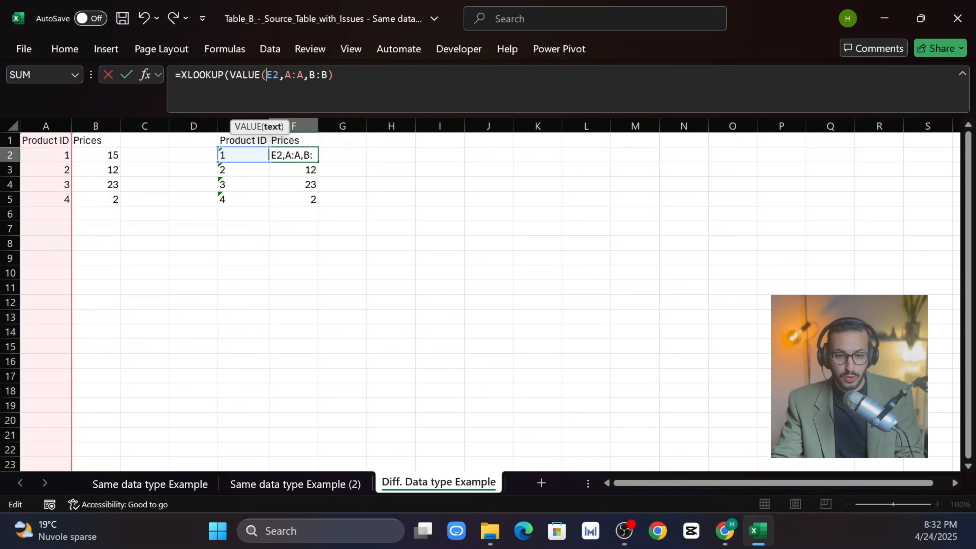
type(")")
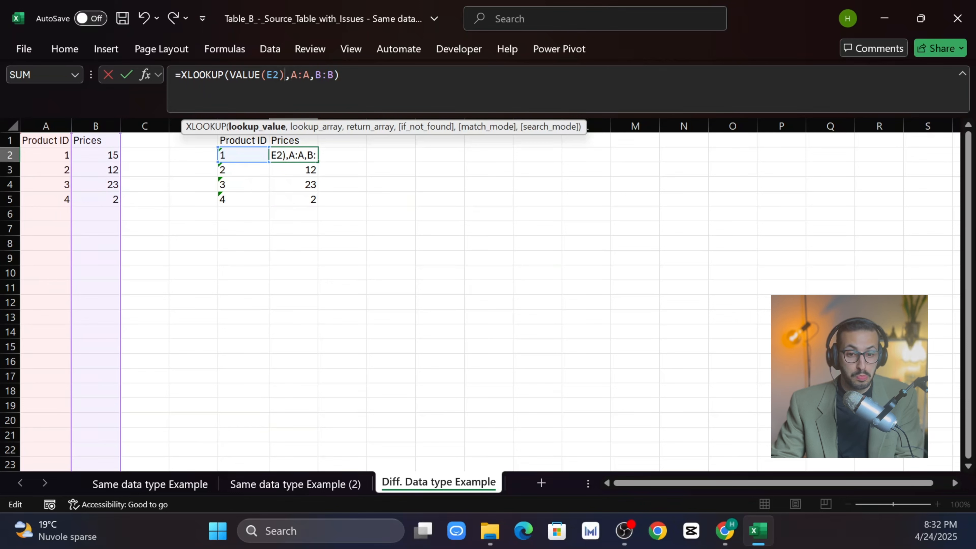
key("Return")
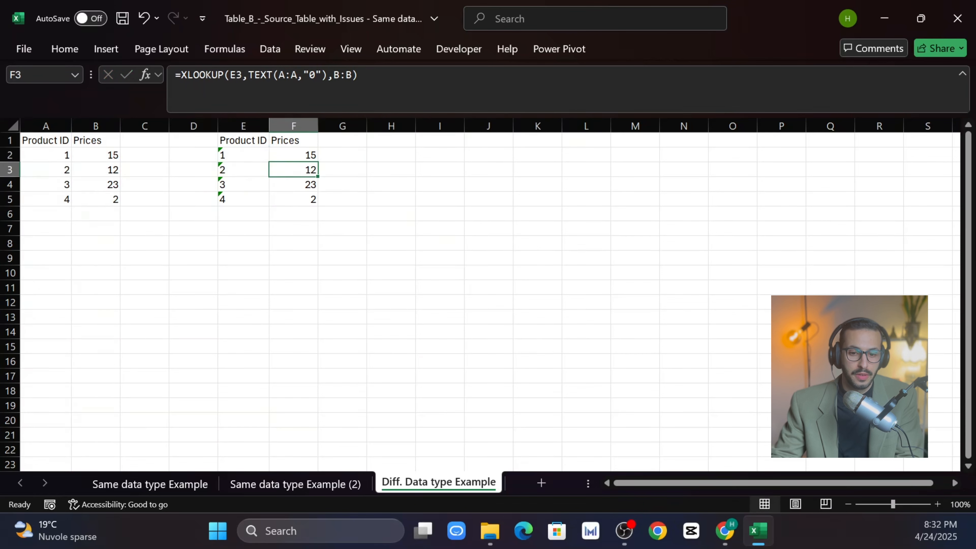
Step: Review the Prices lookups in F2:F5, comparing the VALUE-based formula in F2 with the TEXT-based ones below it
left_click(298, 158)
key("F2")
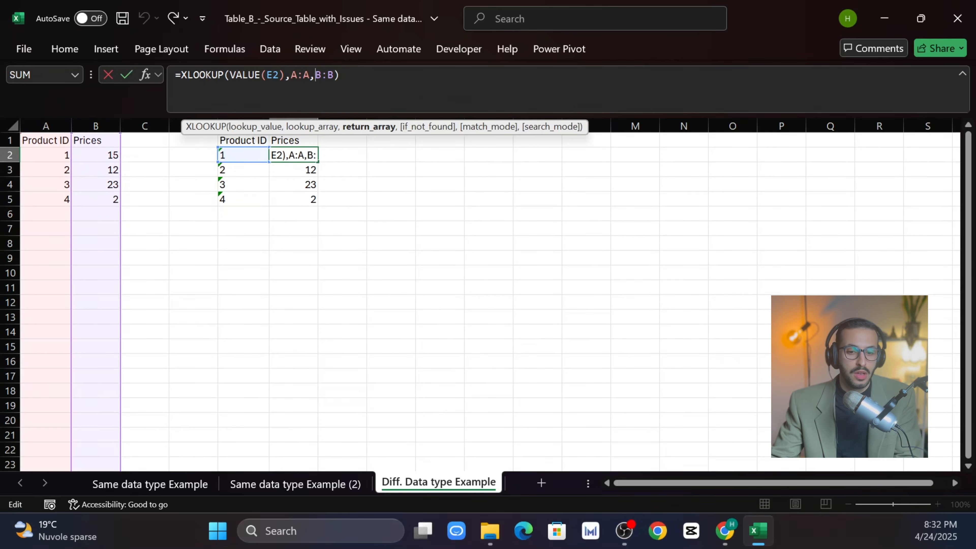
key("Escape")
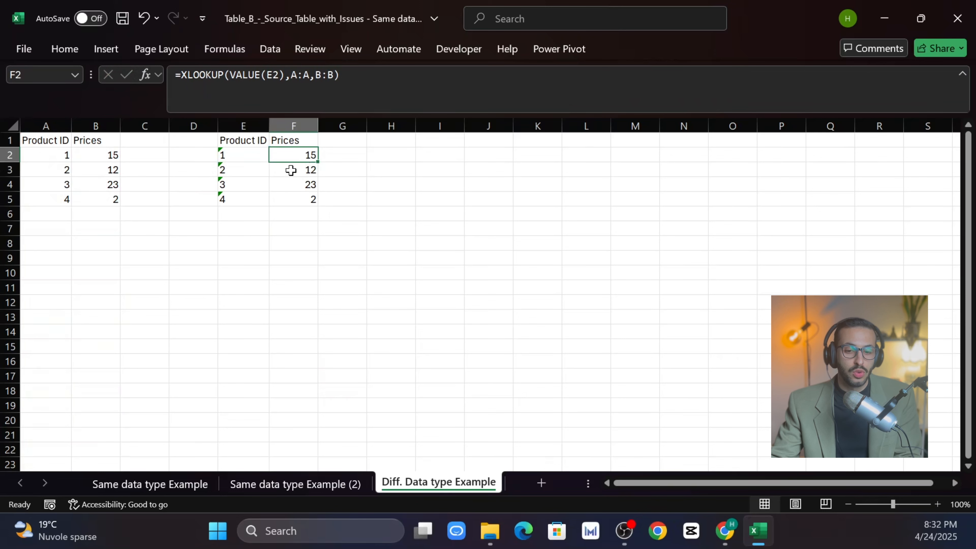
left_click(294, 170)
left_click(245, 157)
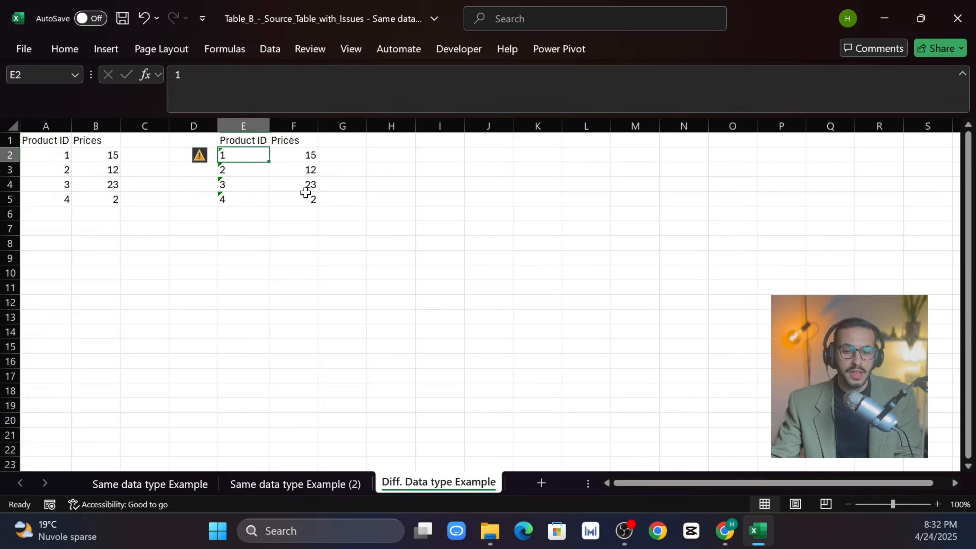
left_click(305, 190)
left_click(307, 162)
left_click(305, 203)
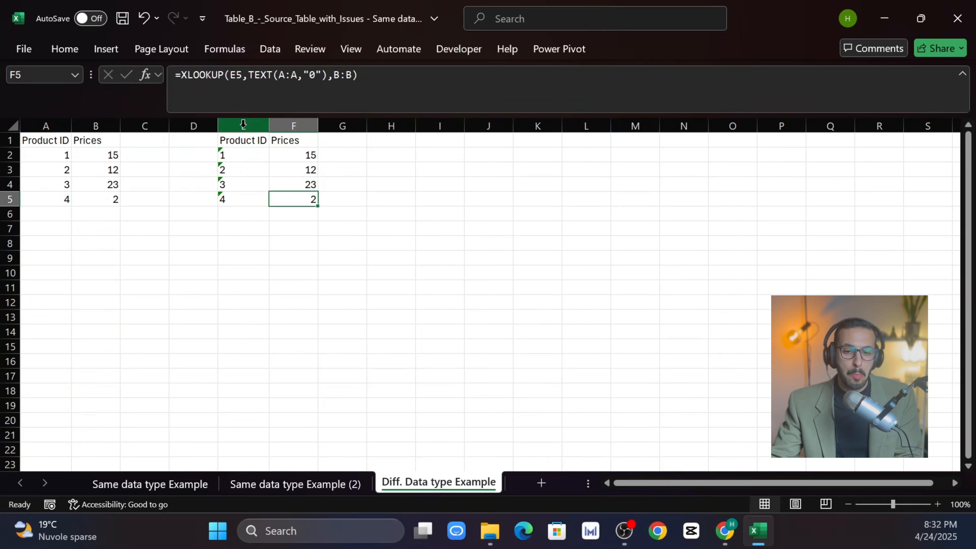
left_click(275, 171)
left_click(295, 156)
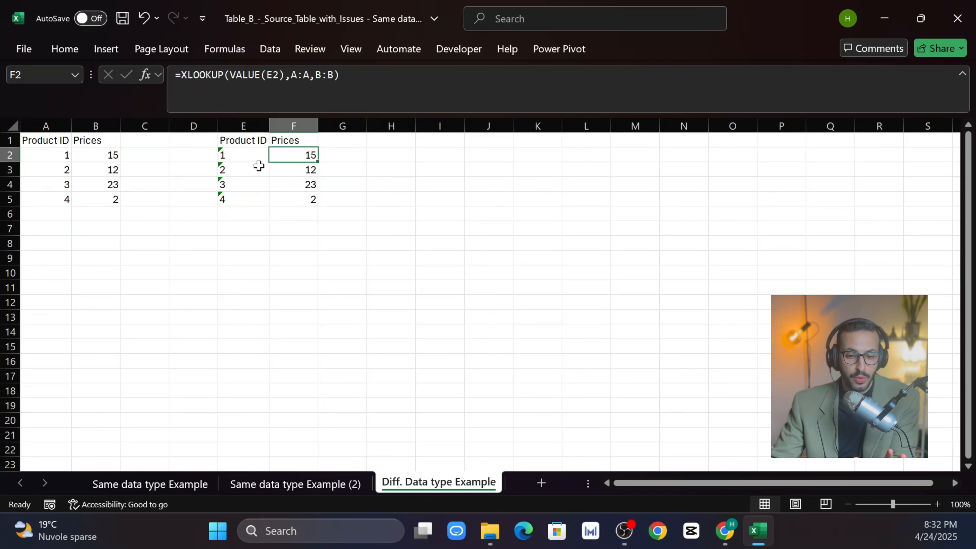
left_click(297, 185)
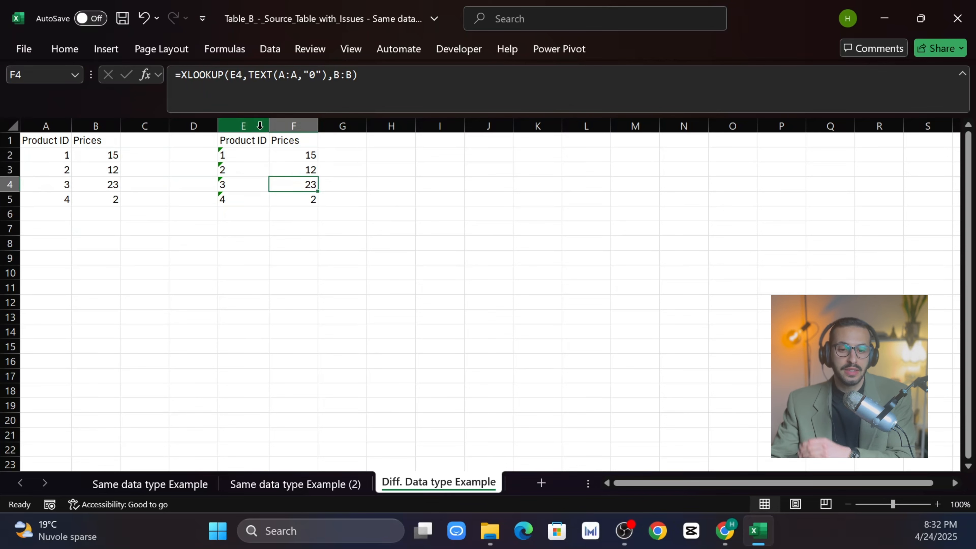
left_click(303, 154)
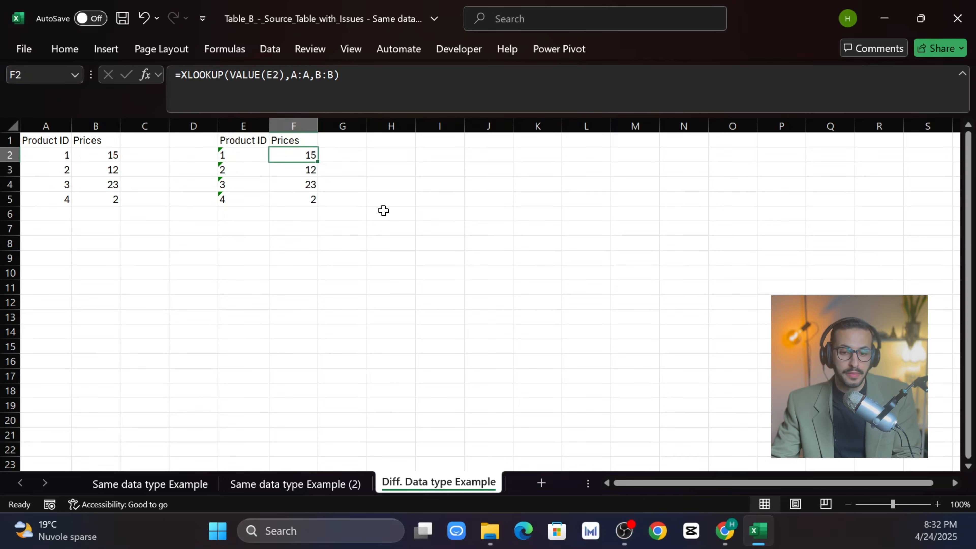
Step: Remove the VALUE function from F2's XLOOKUP, leaving =XLOOKUP((E2),A:A,B:B)
left_click(255, 75)
left_click(273, 74)
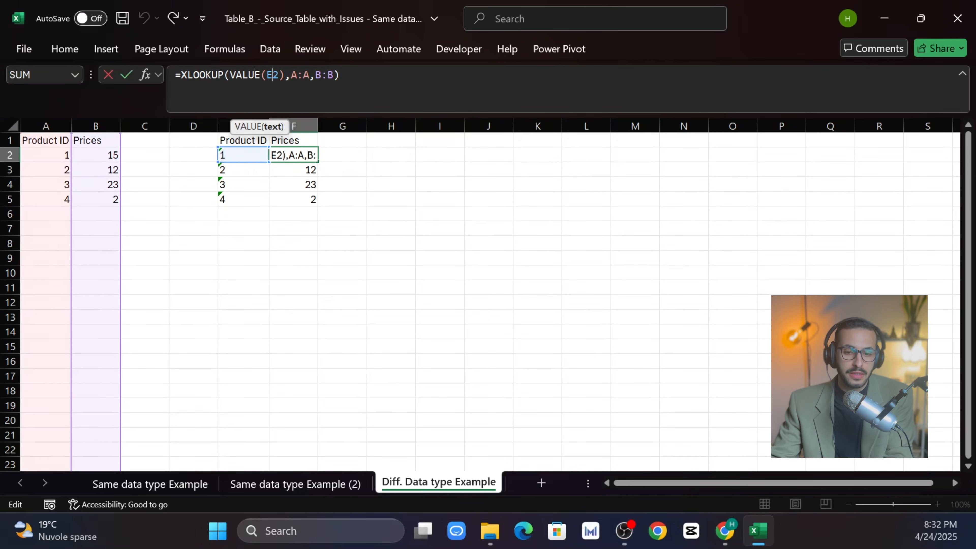
key("Return")
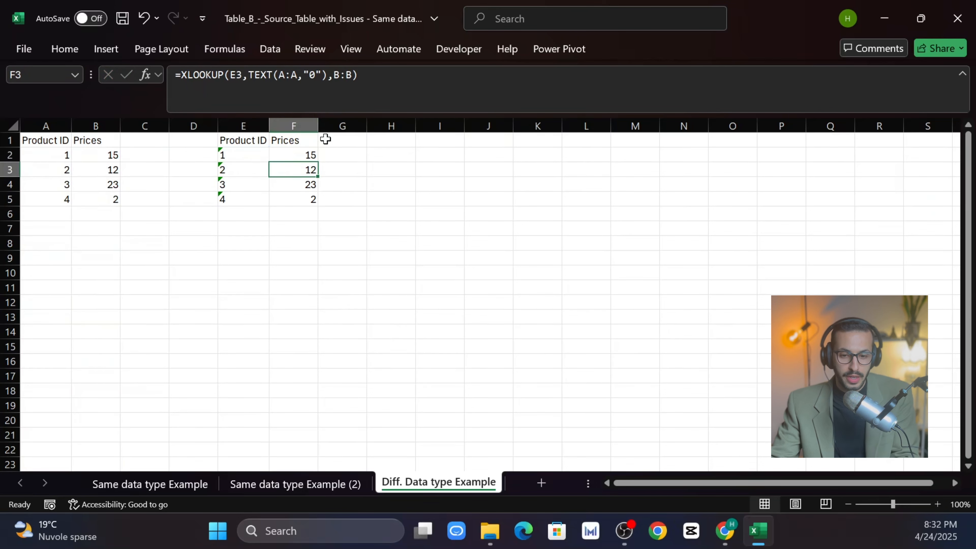
left_click(298, 155)
left_click_drag(261, 74, 235, 74)
key("BackSpace")
key("BackSpace")
key("Return")
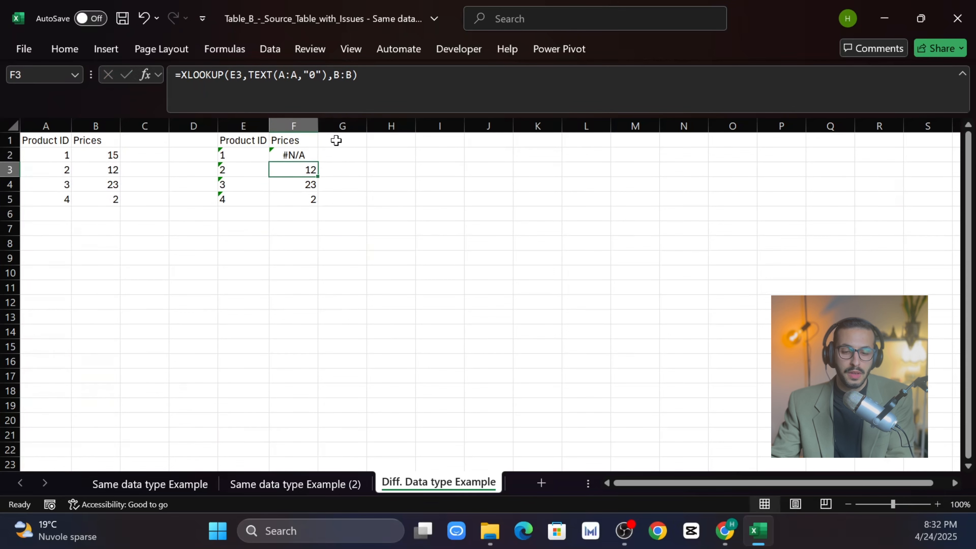
Step: Examine F2's XLOOKUP formula against Product ID columns E and A, and check the number format of column A
left_click(311, 155)
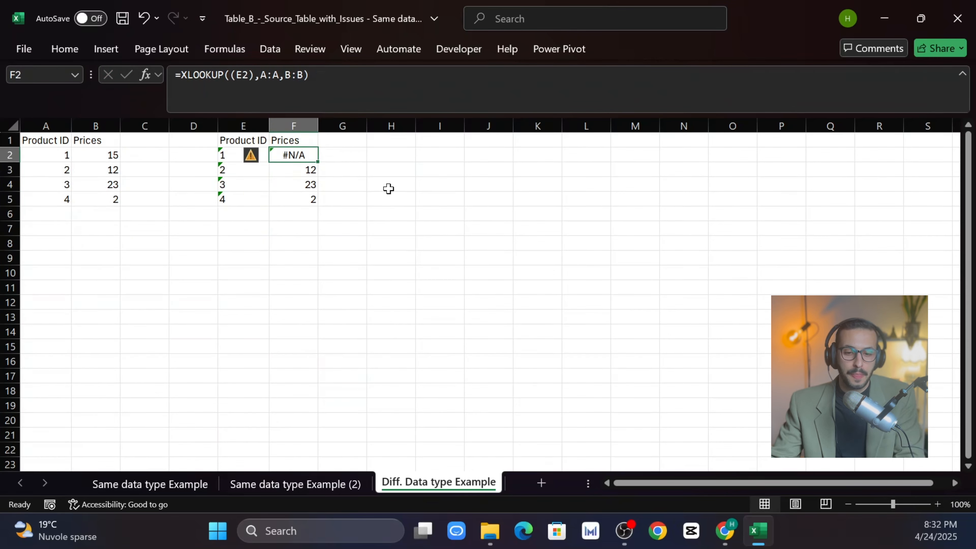
left_click(338, 188)
left_click(299, 154)
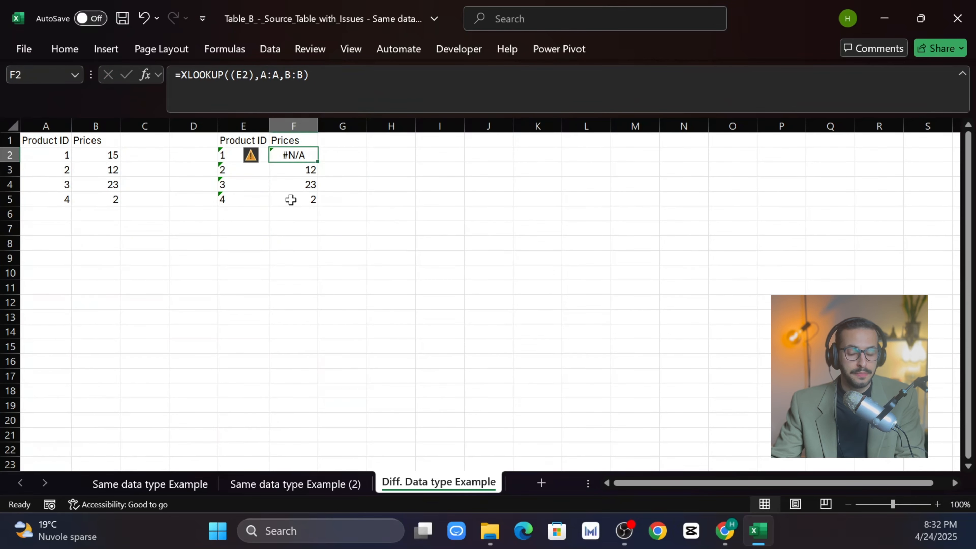
left_click(308, 183)
left_click(305, 153)
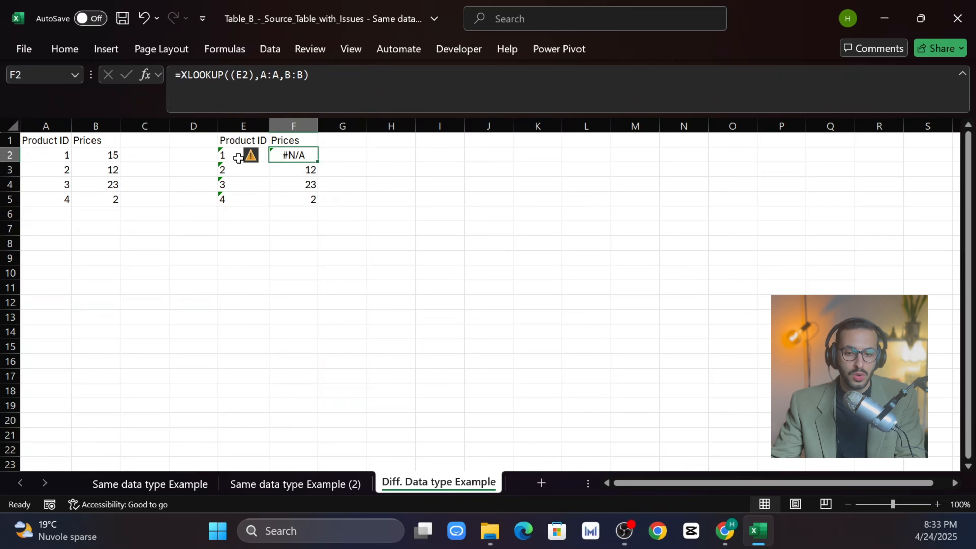
left_click(245, 125)
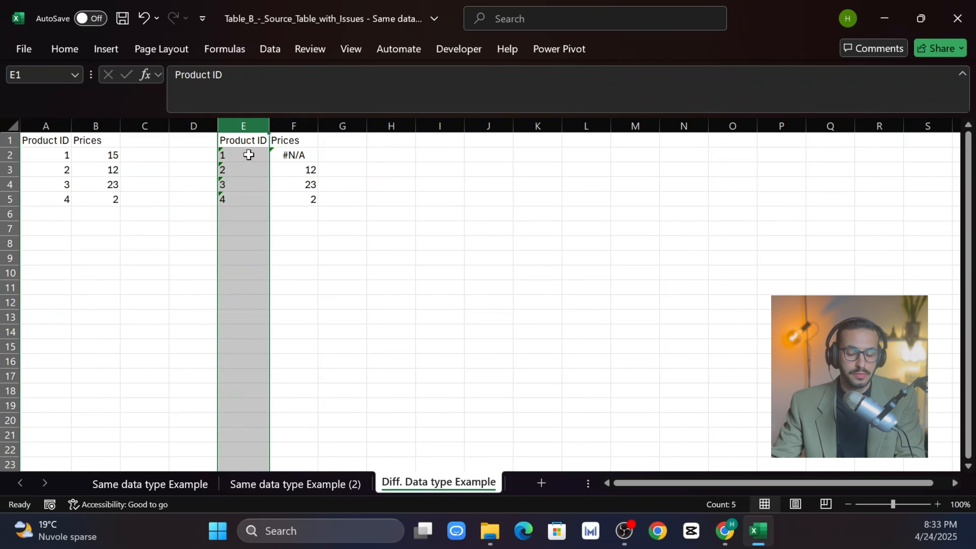
left_click(62, 158)
left_click(257, 126)
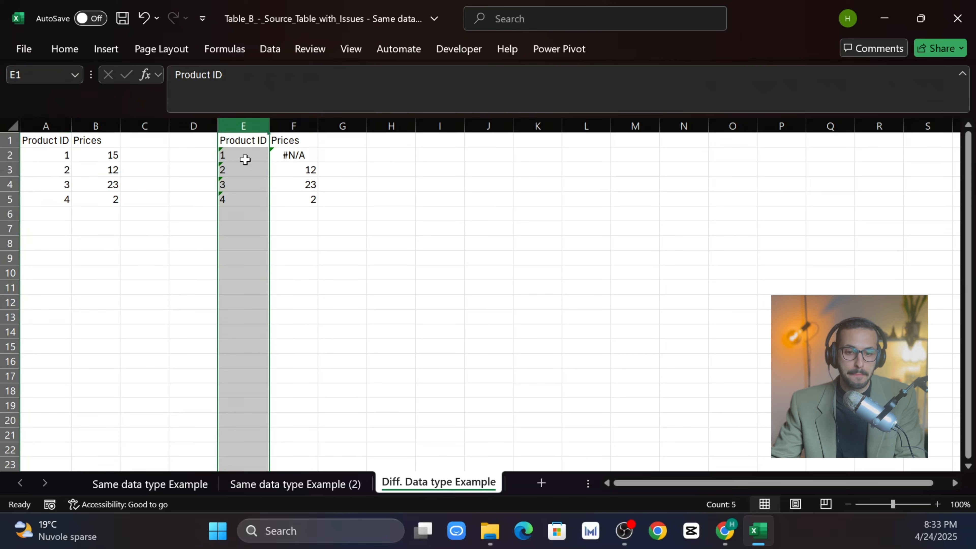
left_click(237, 211)
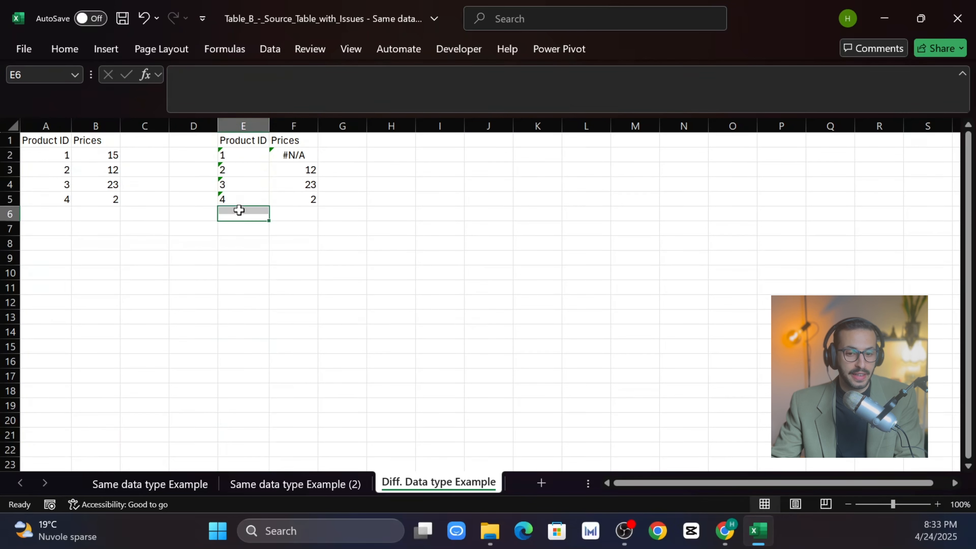
left_click(246, 127)
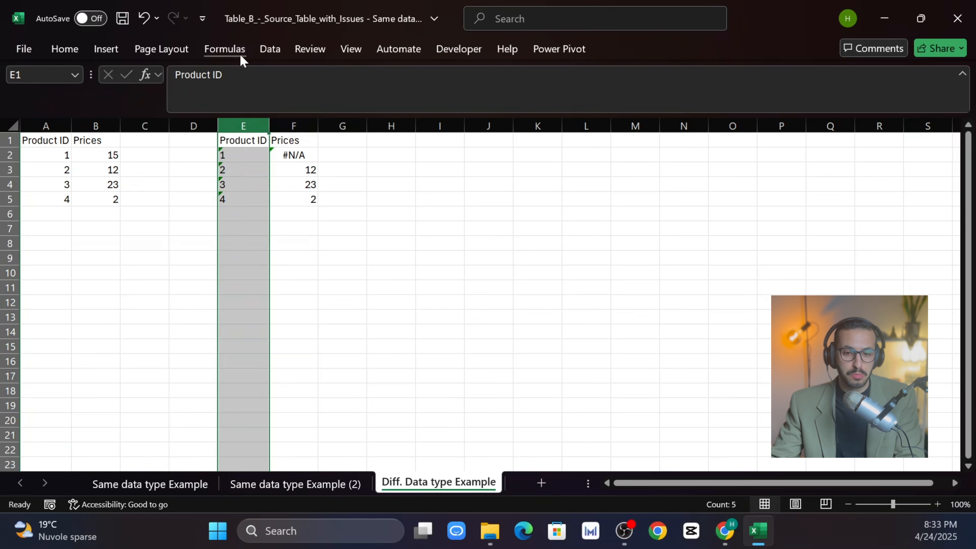
left_click(92, 126)
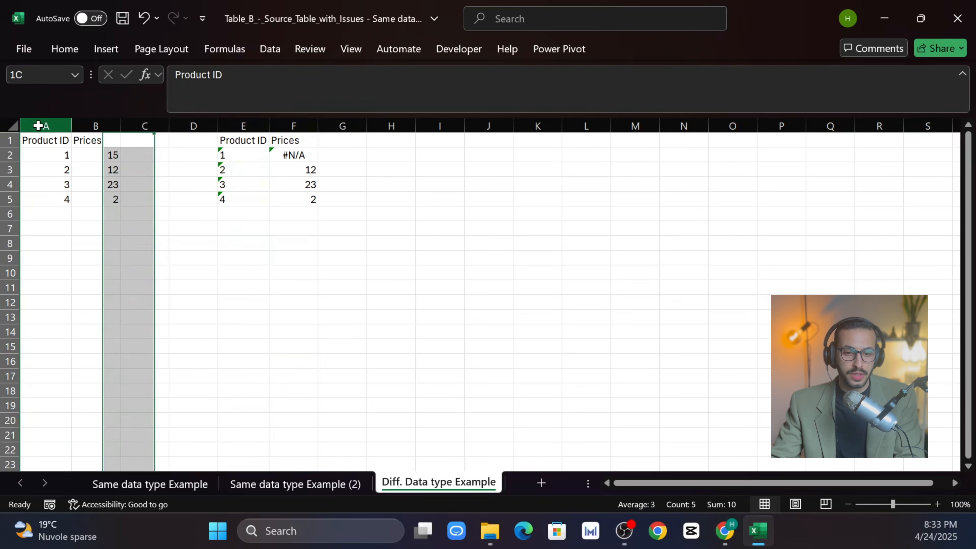
left_click(40, 126)
left_click(64, 49)
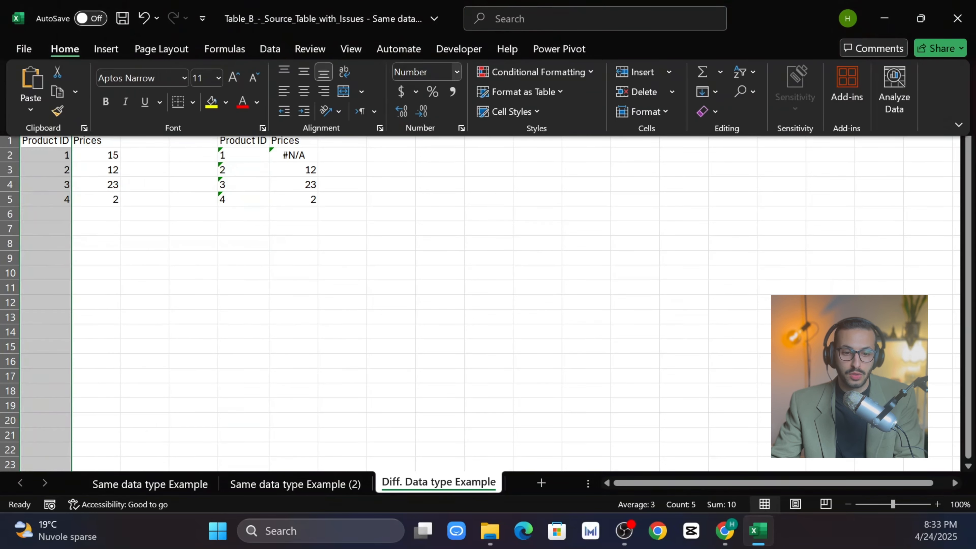
Step: Change the number format of the second table's Product ID column E to Number
left_click(258, 122)
left_click(259, 123)
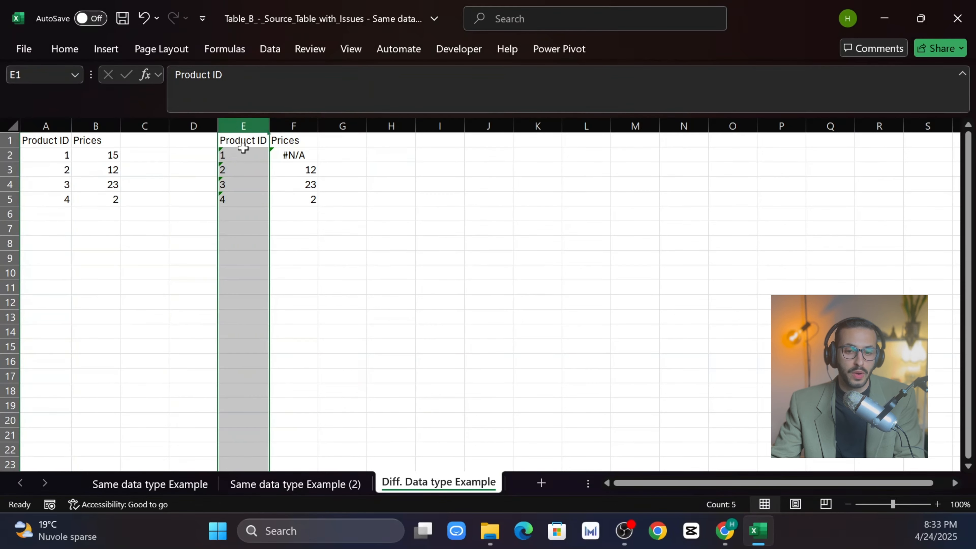
left_click(274, 54)
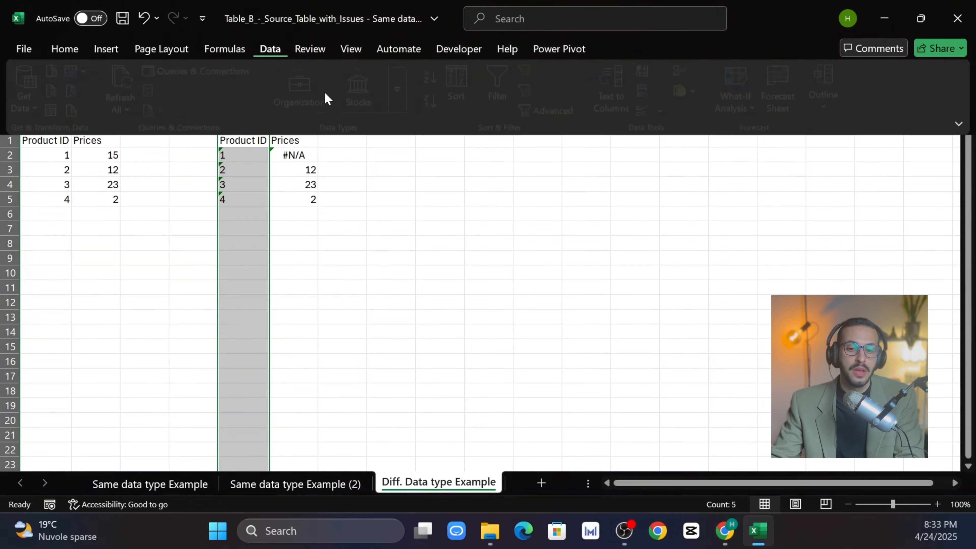
left_click(67, 51)
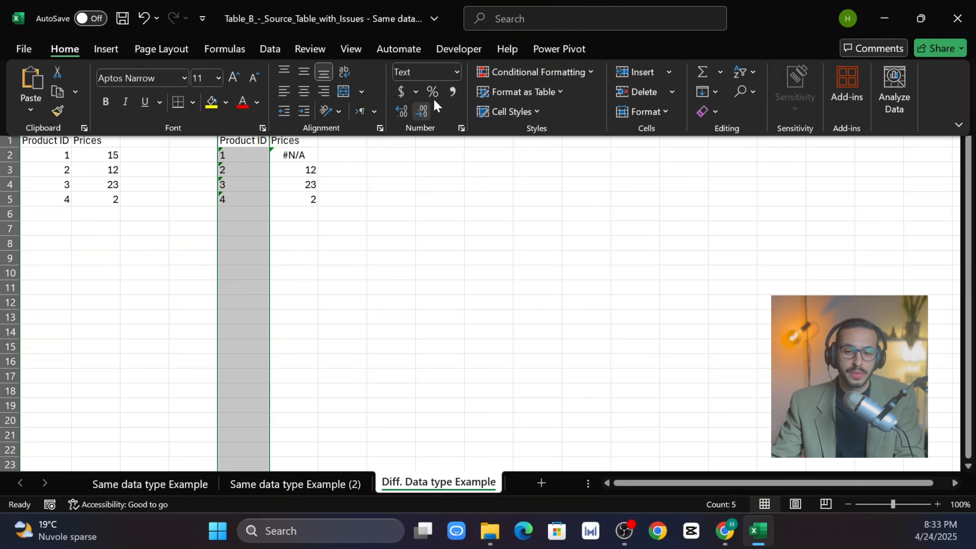
left_click(458, 73)
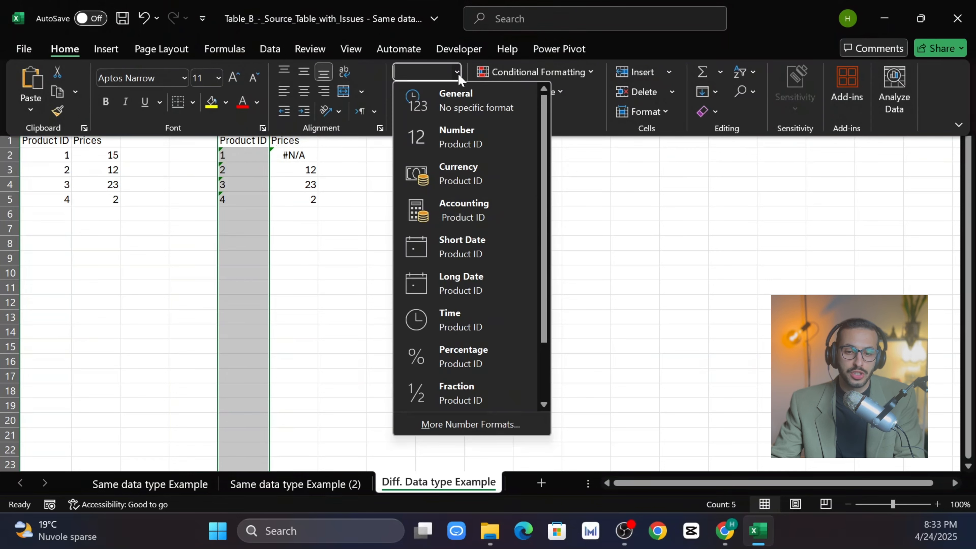
left_click(446, 137)
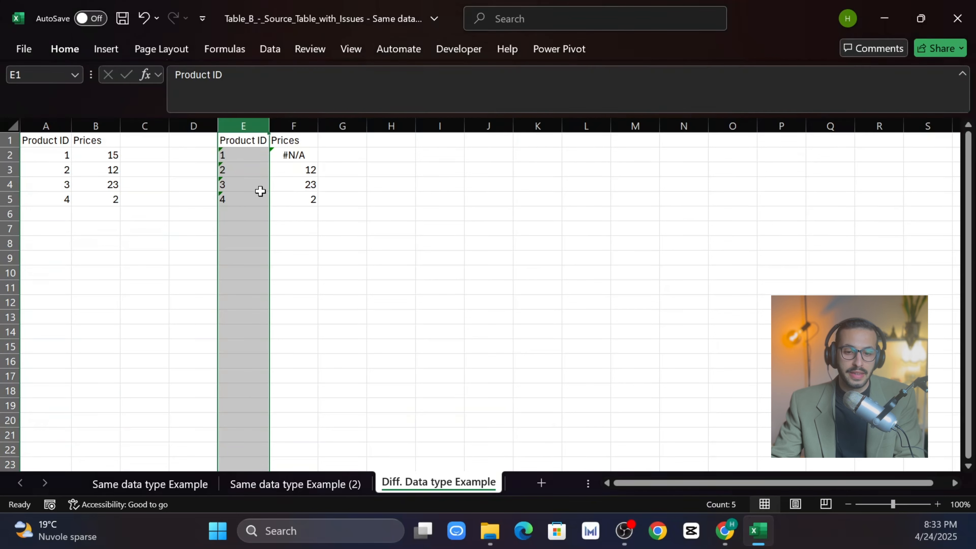
Step: Re-enter the existing Product ID 1 in E2 so that it is stored as a number
left_click(273, 182)
left_click(246, 153)
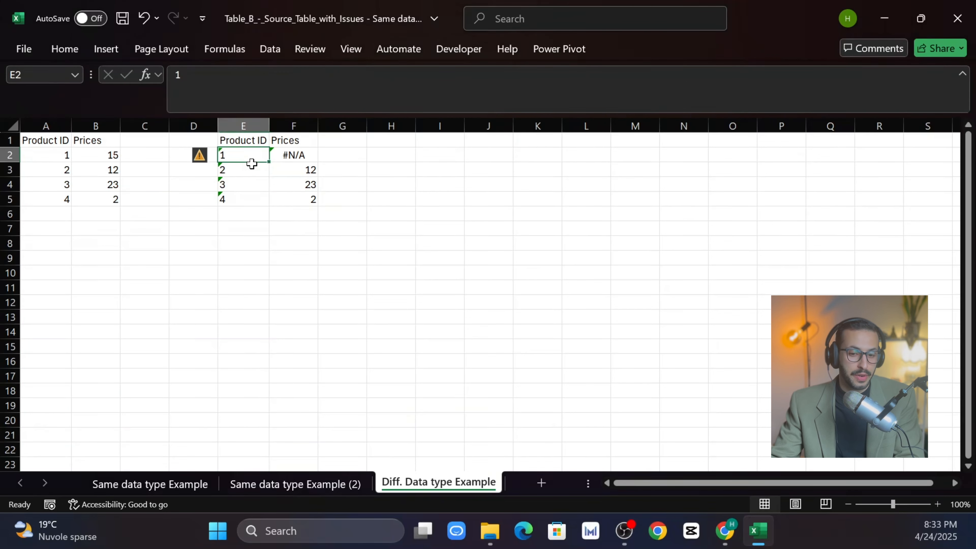
left_click(246, 171)
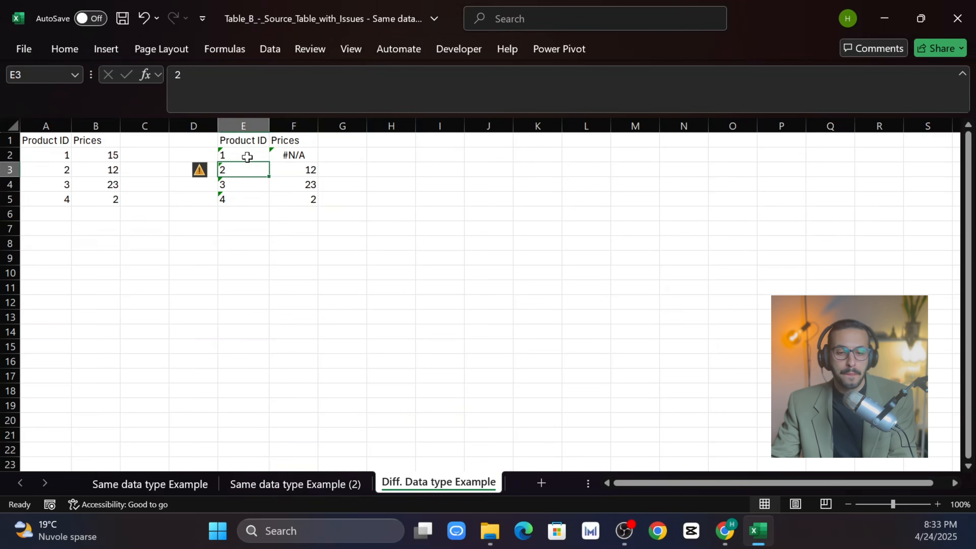
left_click(247, 155)
left_click(290, 154)
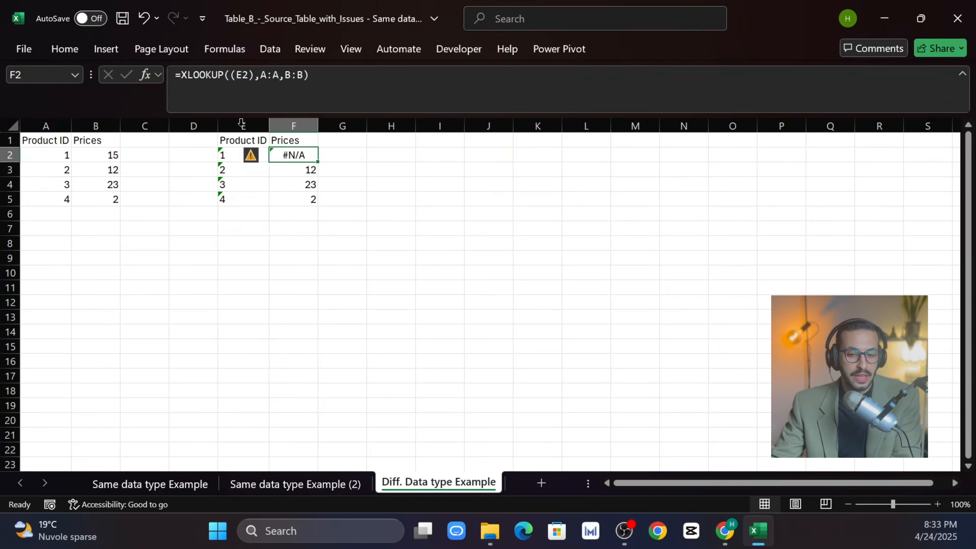
key("F2")
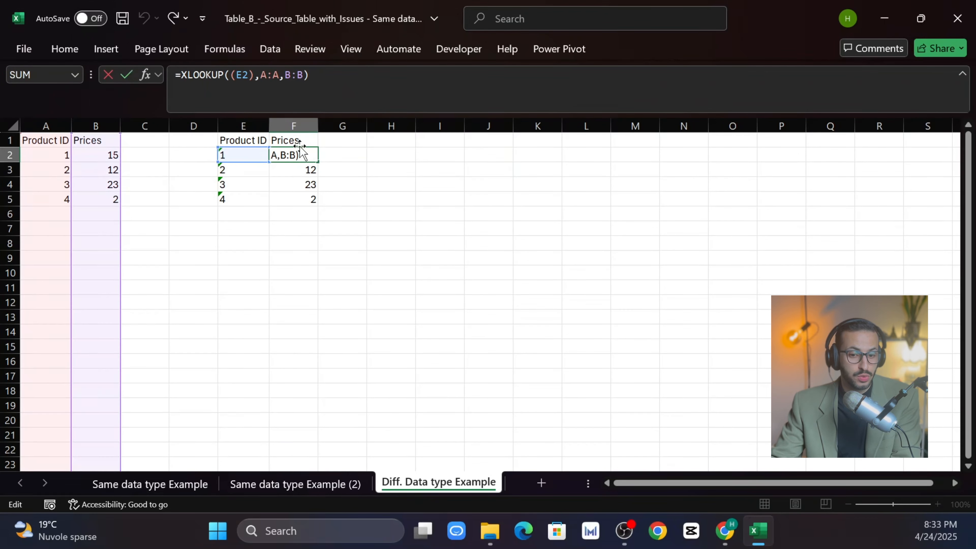
key("Return")
left_click(253, 154)
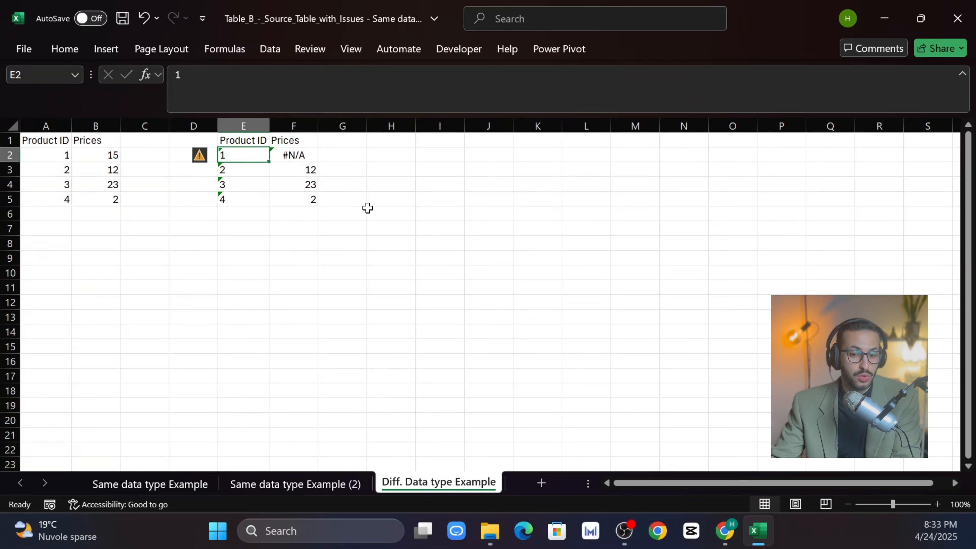
left_click(185, 75)
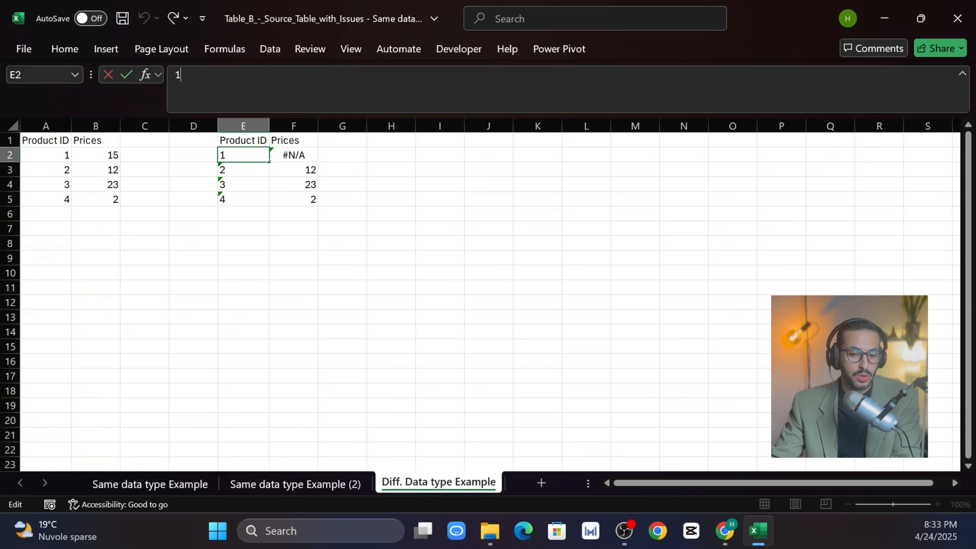
key("Return")
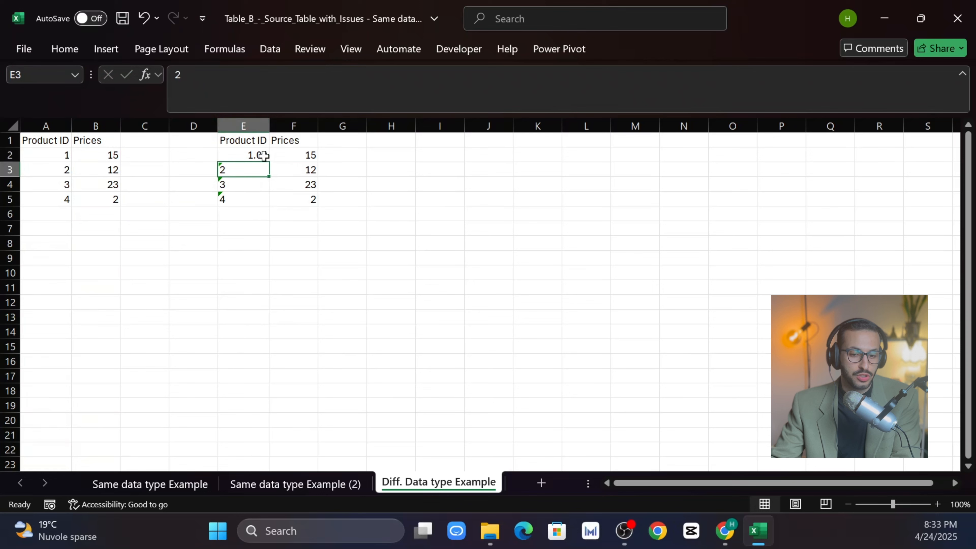
Step: Set the Number format of Product ID column E to 0 decimal places
left_click(256, 155)
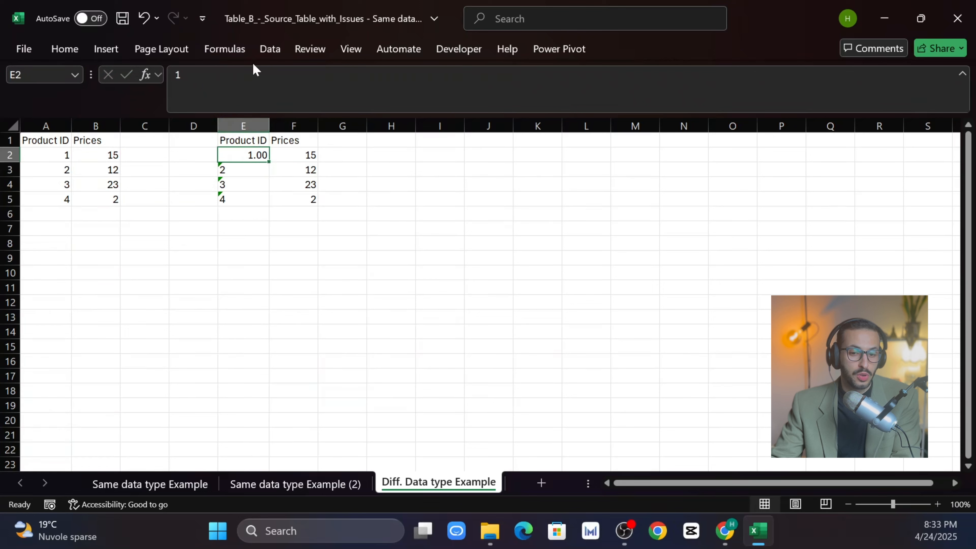
left_click(270, 49)
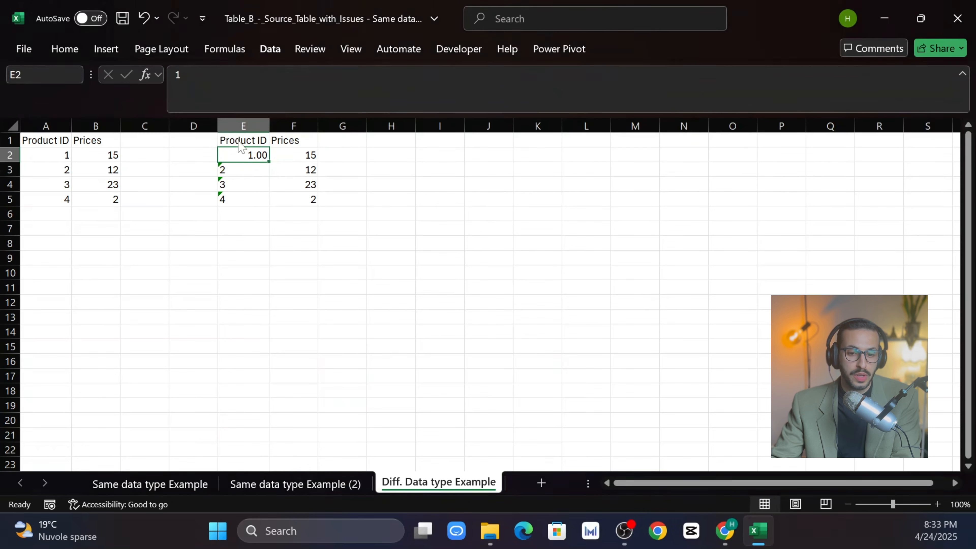
left_click(243, 126)
left_click(271, 49)
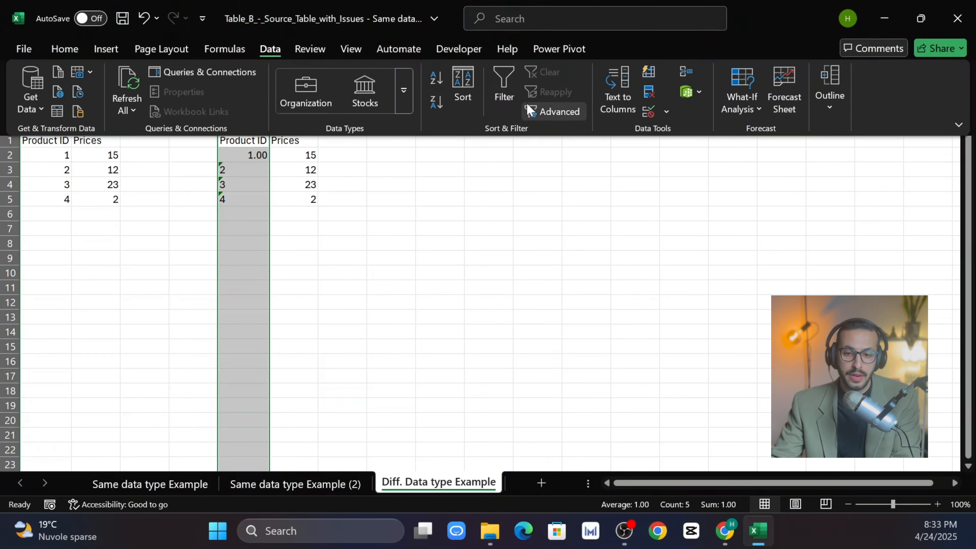
left_click(65, 49)
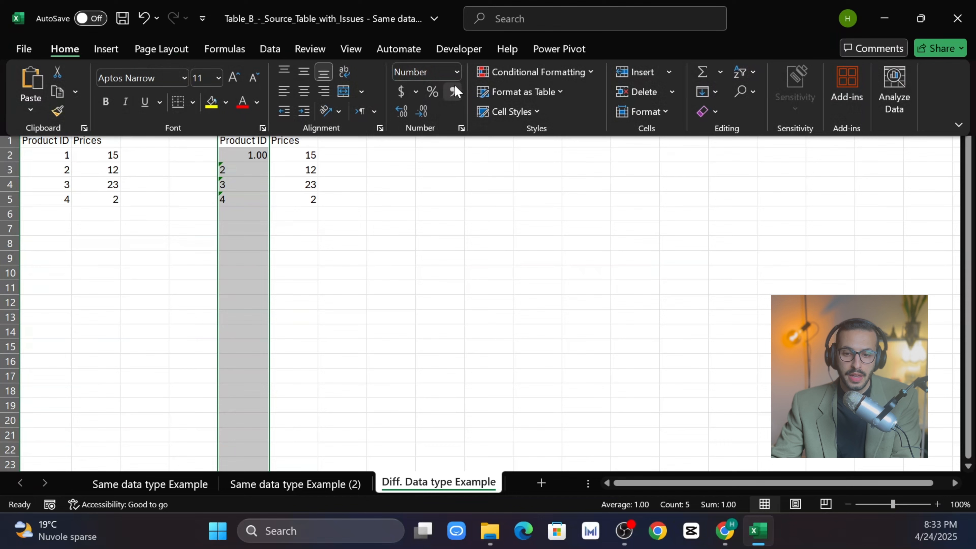
left_click(460, 70)
left_click(475, 424)
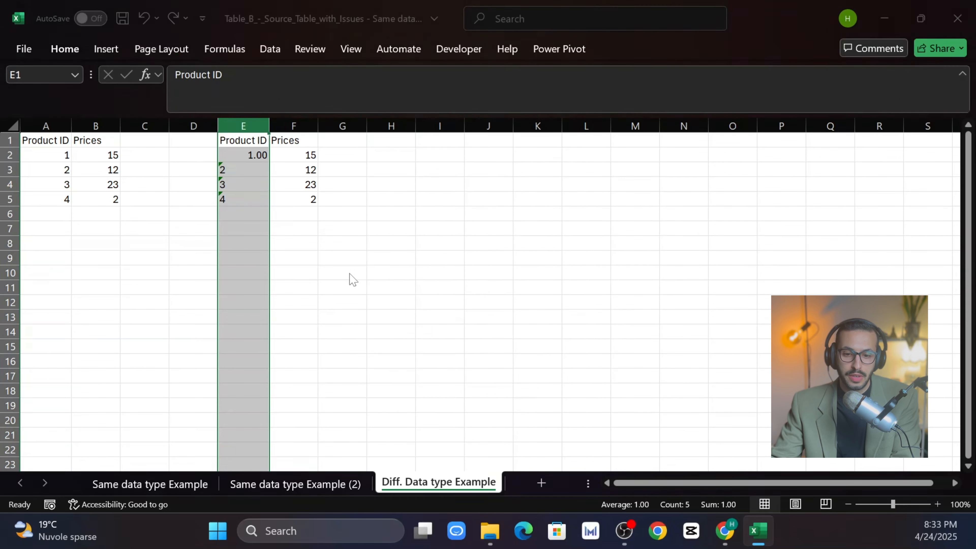
left_click(573, 141)
left_click(740, 162)
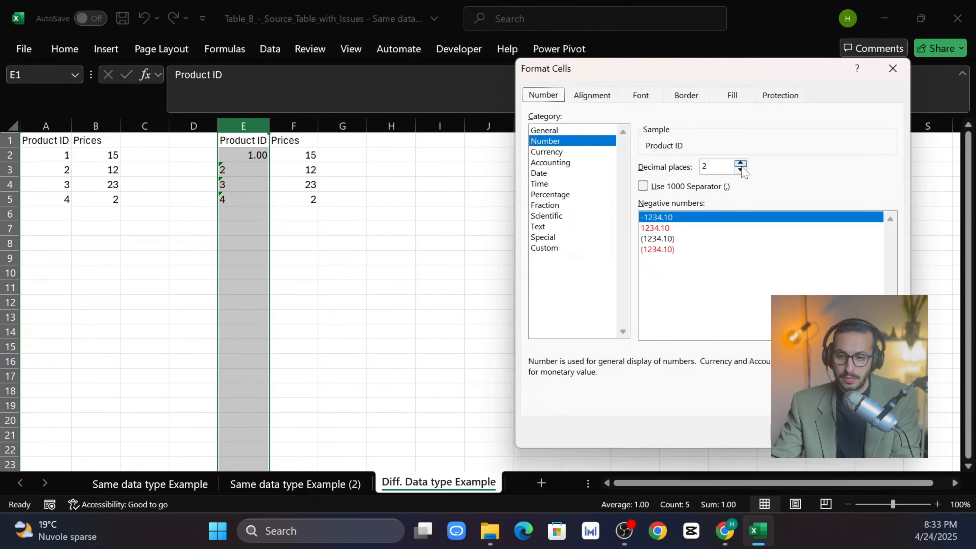
left_click(740, 170)
left_click(741, 170)
left_click(741, 170)
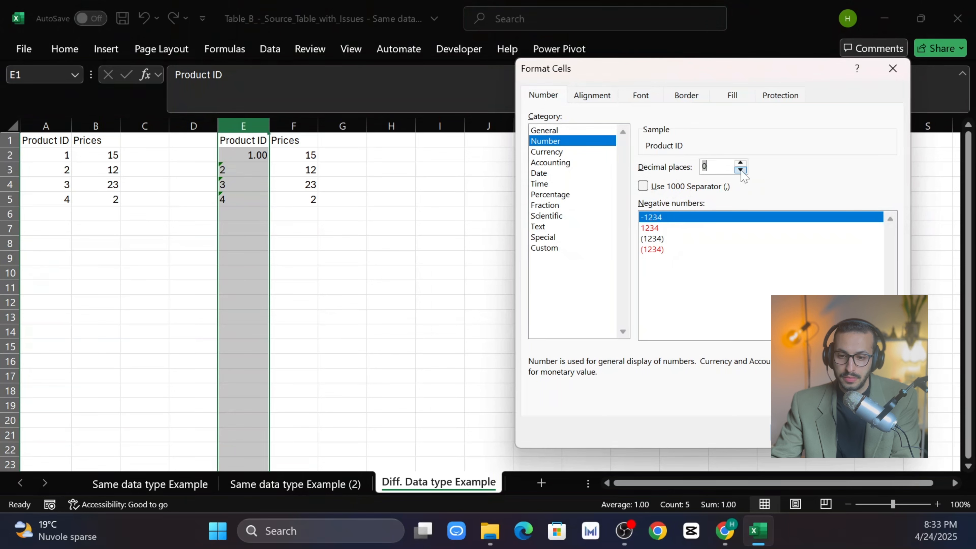
key("Return")
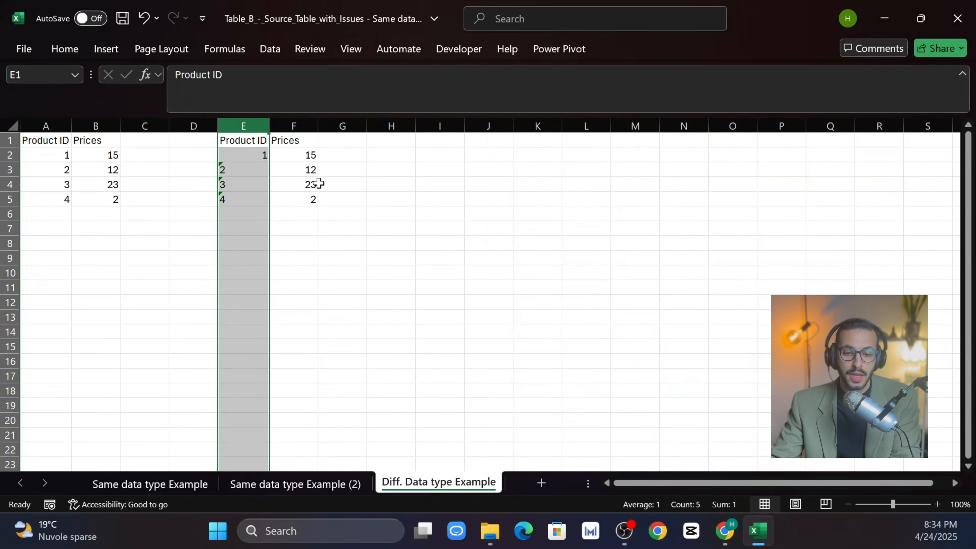
Step: Re-enter the existing Product ID 2 in E3 so that it is stored as a number
left_click(262, 180)
left_click(262, 154)
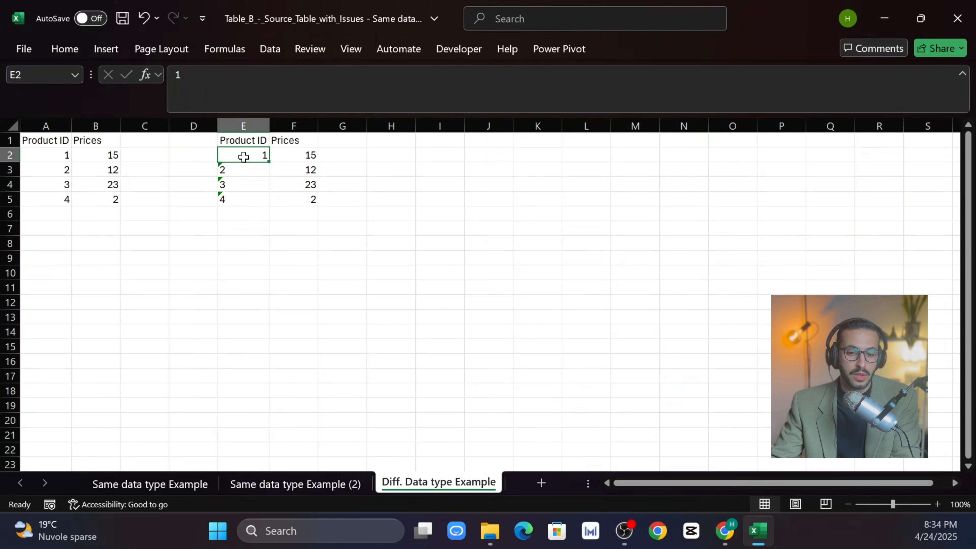
left_click(259, 176)
left_click(271, 184)
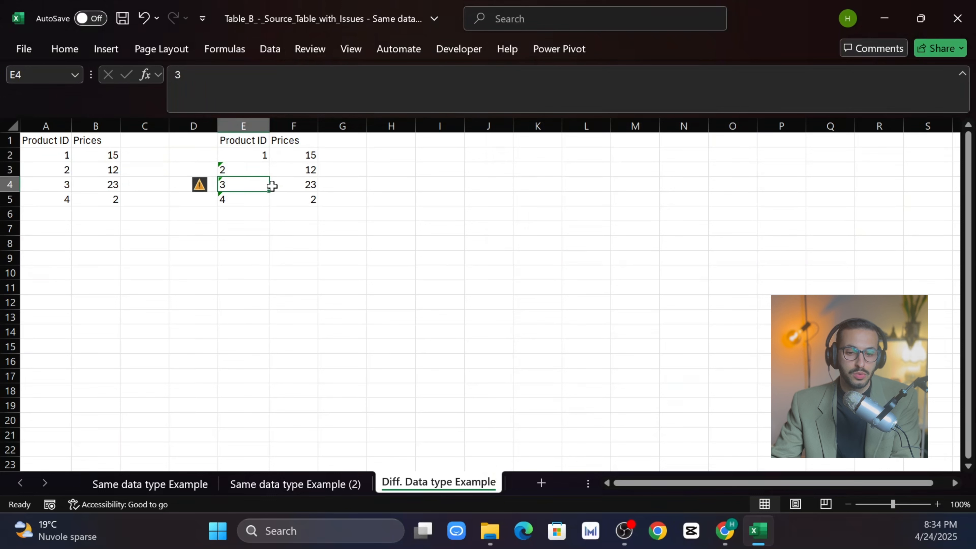
left_click(257, 171)
left_click(180, 75)
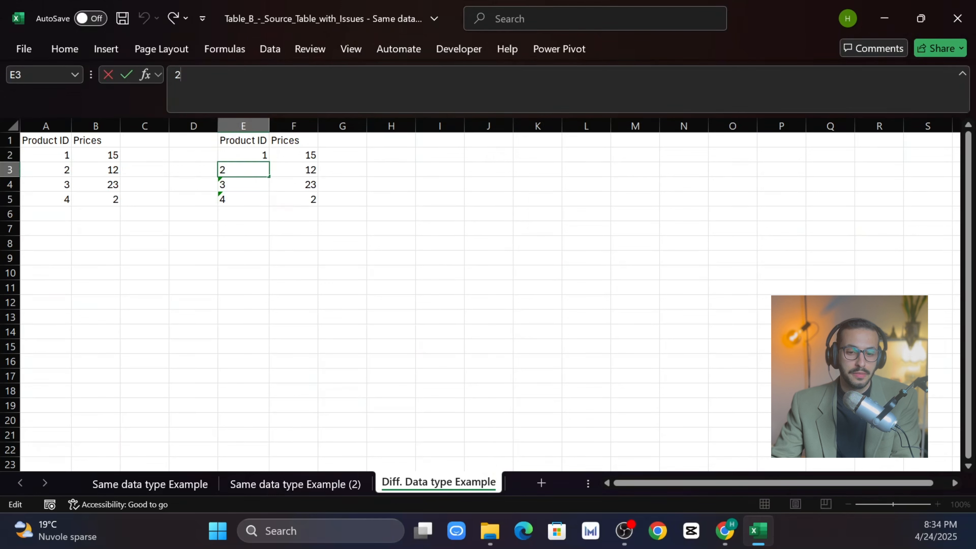
key("Return")
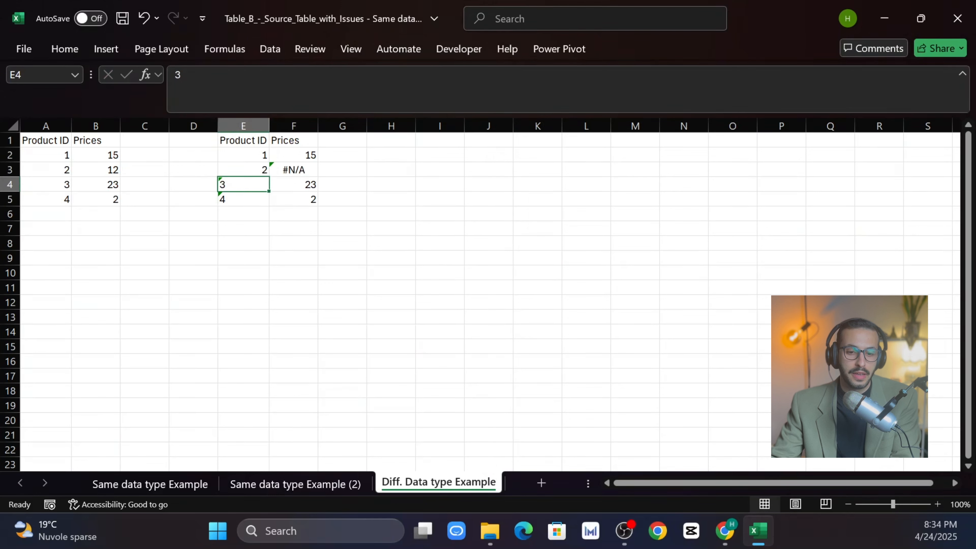
Step: Remove the TEXT conversion from F3's XLOOKUP formula so that it reads =XLOOKUP(E3,(A:A),B:B)
left_click(301, 169)
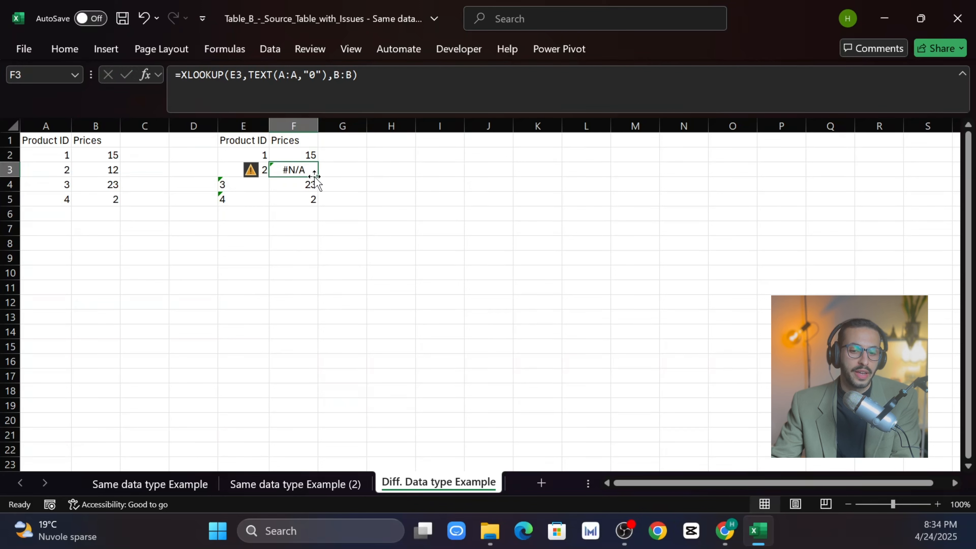
left_click(338, 170)
left_click(294, 169)
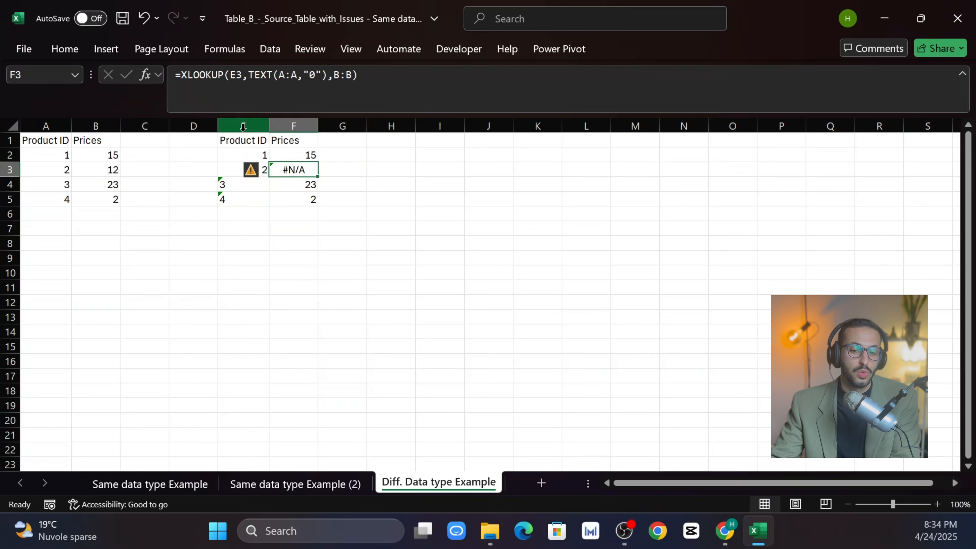
double_click(290, 170)
key("BackSpace")
key("BackSpace")
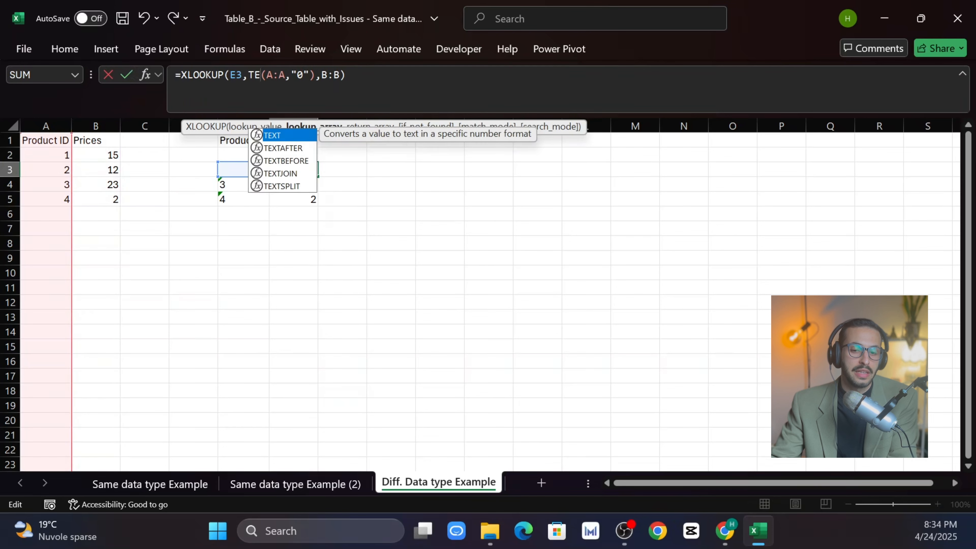
key("BackSpace")
key("BackSpace")
key("Right")
key("Right")
key("Right")
key("Right")
key("Right")
key("Right")
key("Right")
key("Right")
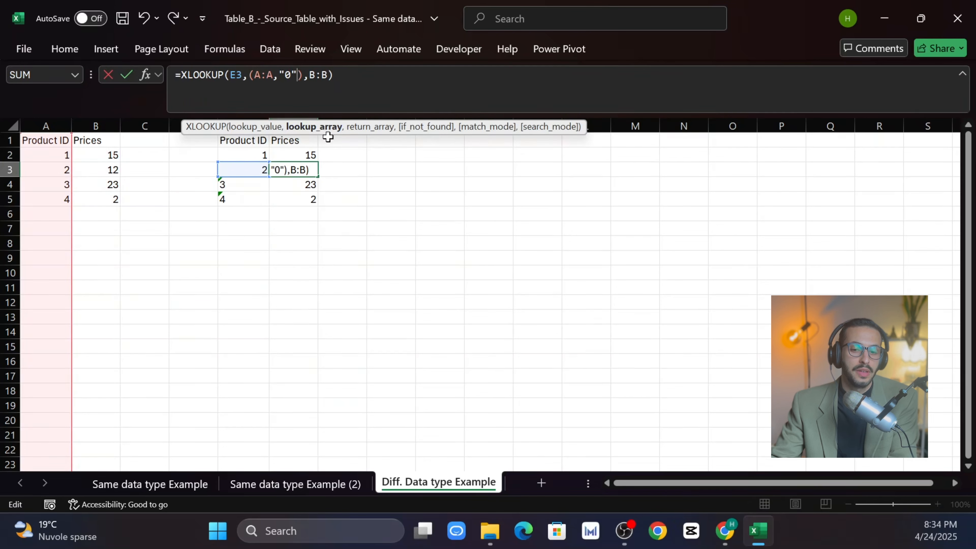
key("BackSpace")
key("BackSpace")
key("BackSpace")
key("BackSpace")
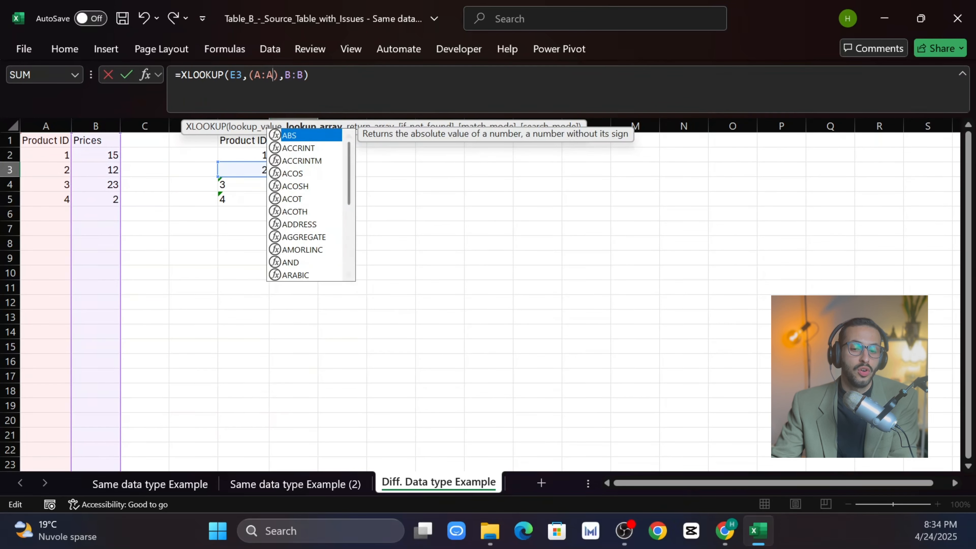
key("Return")
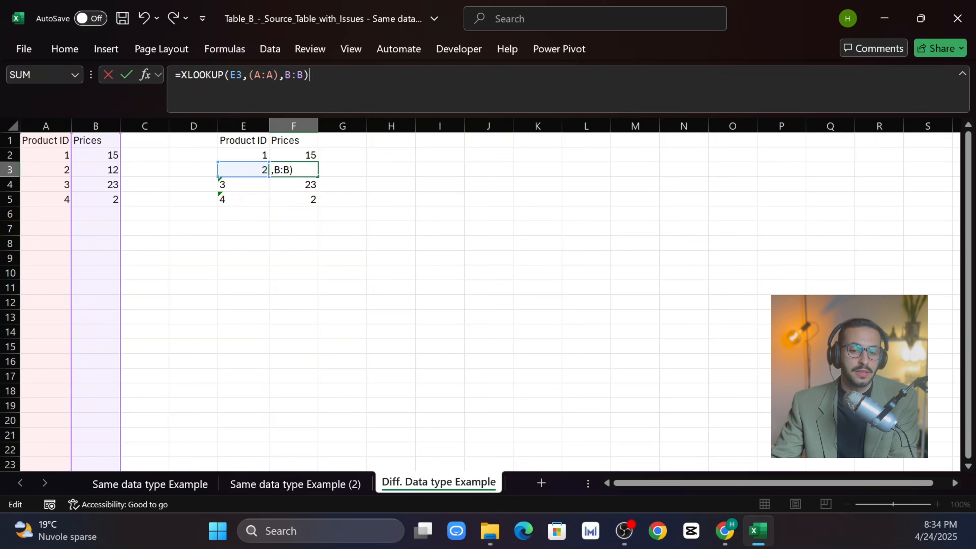
key("Return")
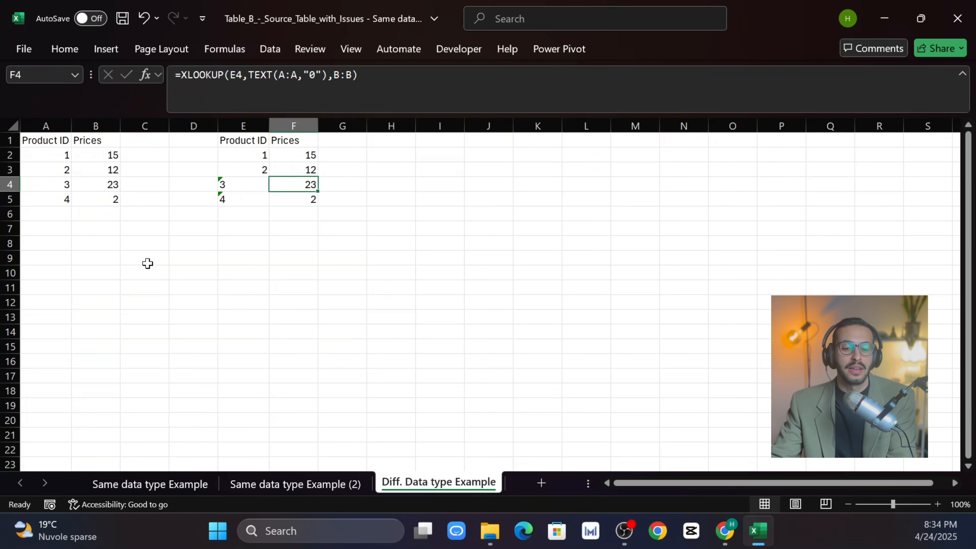
left_click(305, 172)
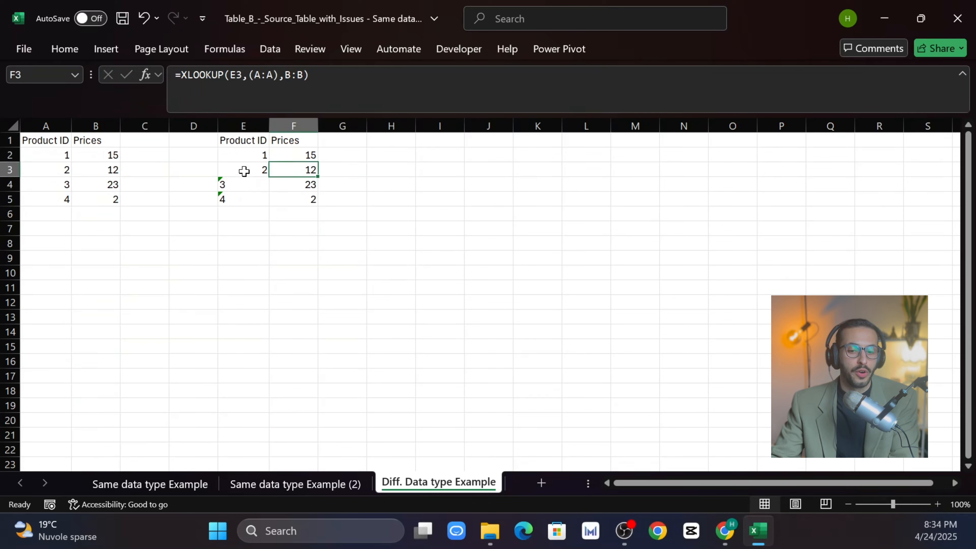
left_click(350, 186)
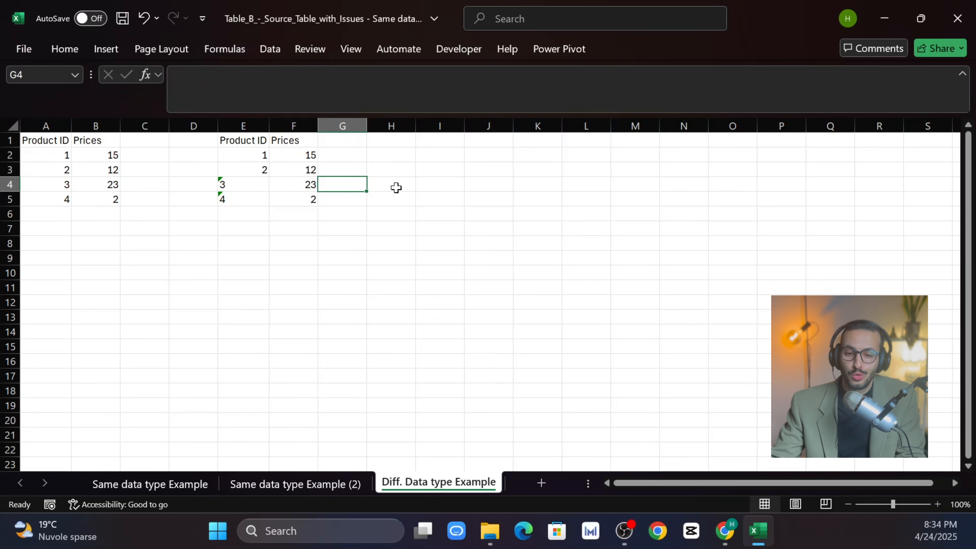
left_click(388, 225)
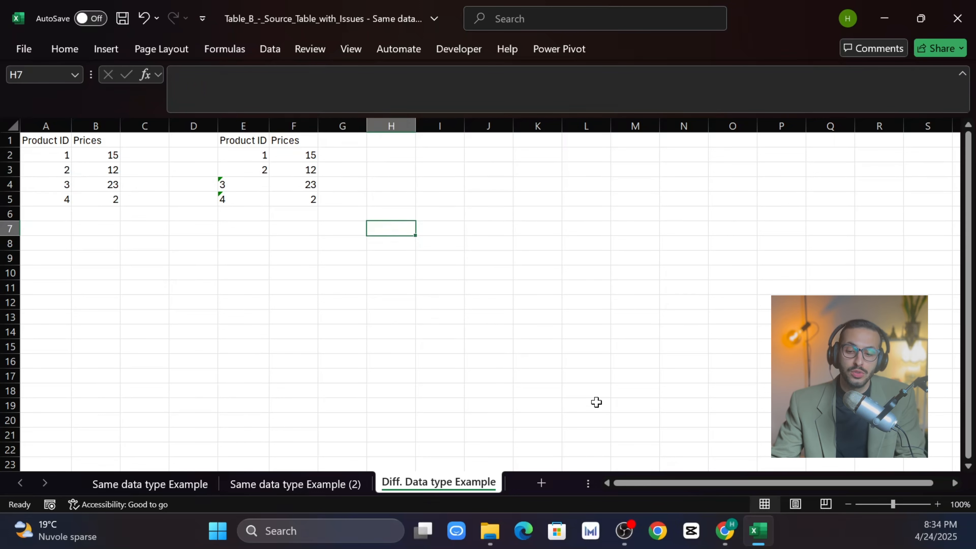
Step: Switch to the XLOOKUP_Text_vs_Number_Tables workbook and show the lookup table on the Table A - Numbers sheet
left_click(758, 540)
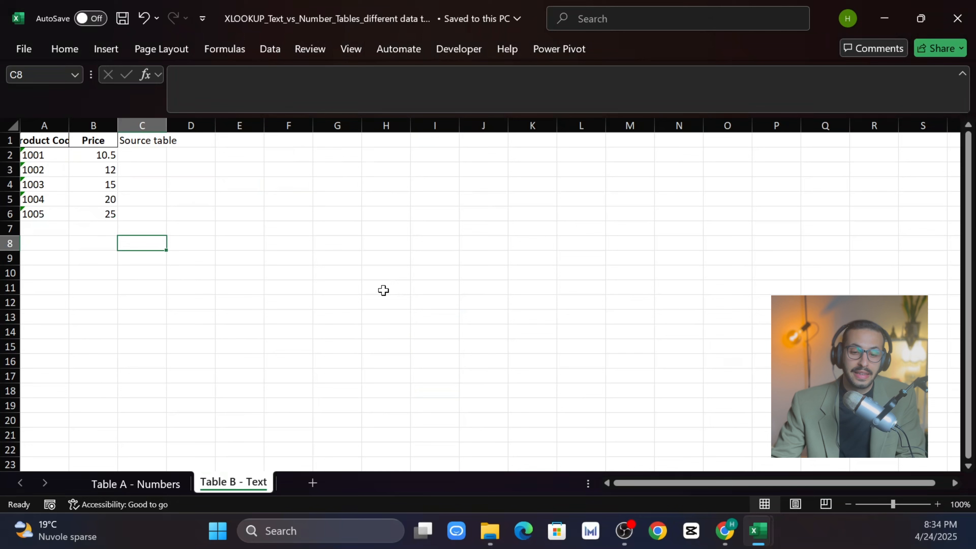
left_click(315, 244)
left_click(128, 482)
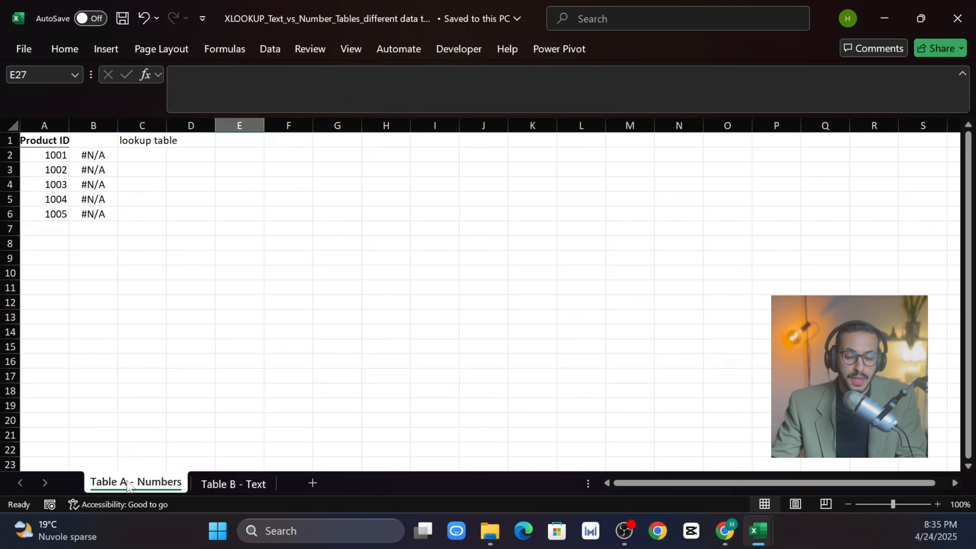
left_click(147, 262)
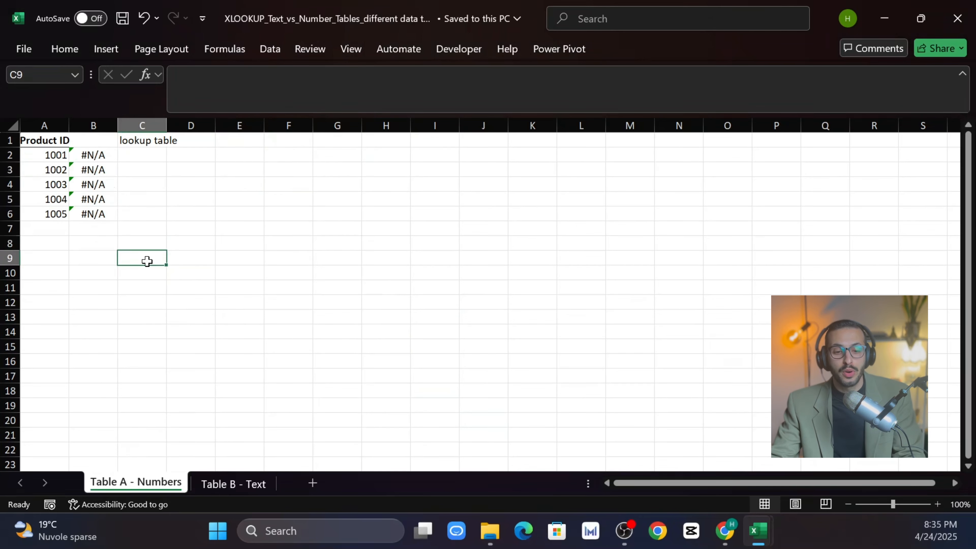
left_click(101, 157)
left_click(144, 196)
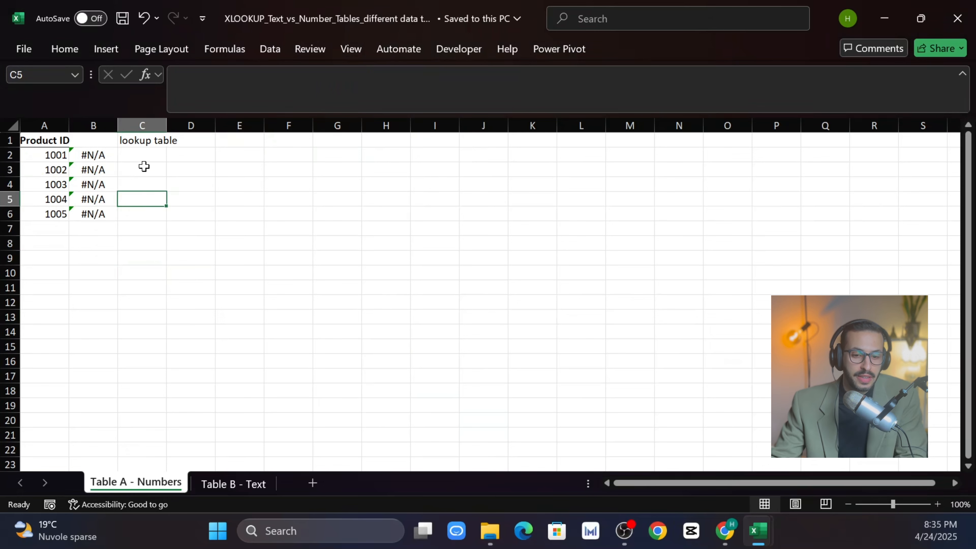
Step: Enter =A2='Table B - Text'!A2 in D2 to compare the first product code of both tables
left_click(143, 156)
left_click(227, 169)
left_click(194, 158)
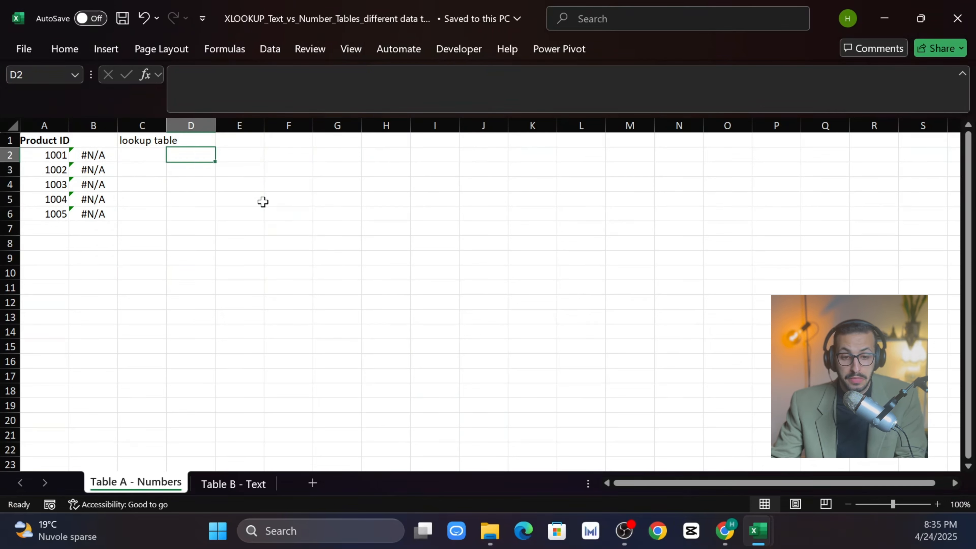
type("=")
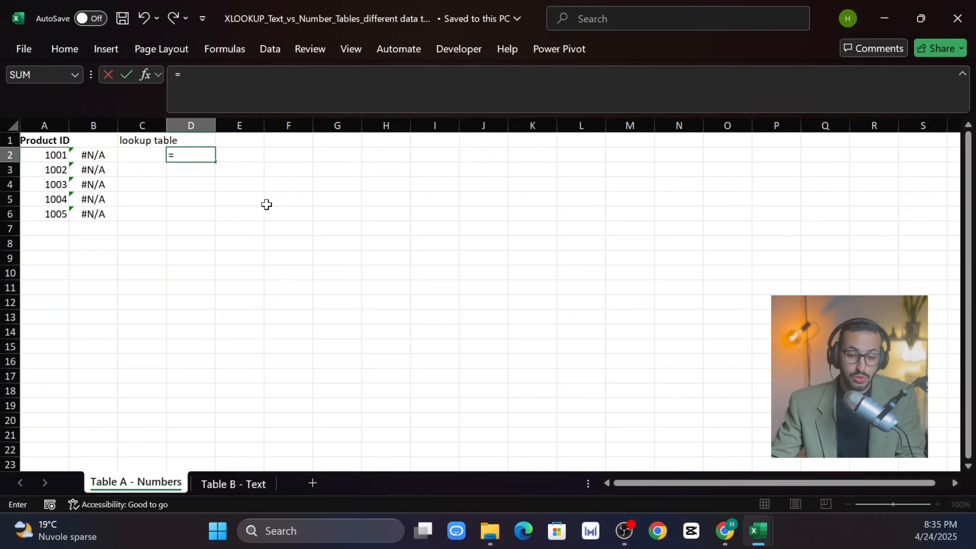
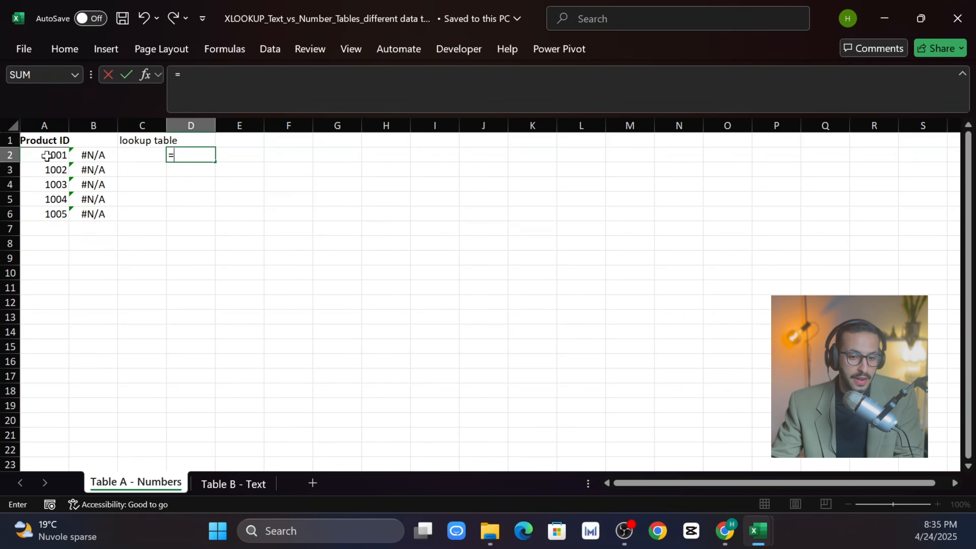
left_click(51, 157)
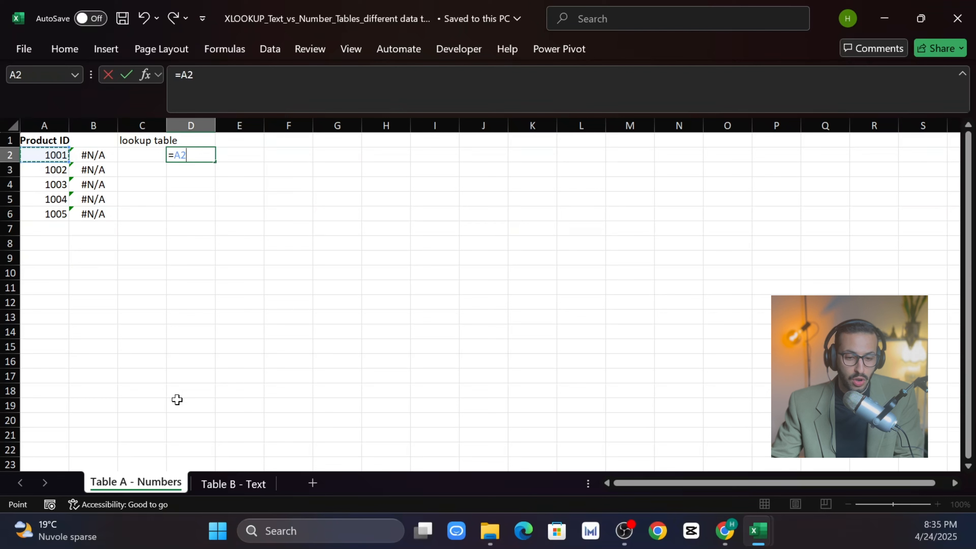
key("BackSpace")
key("BackSpace")
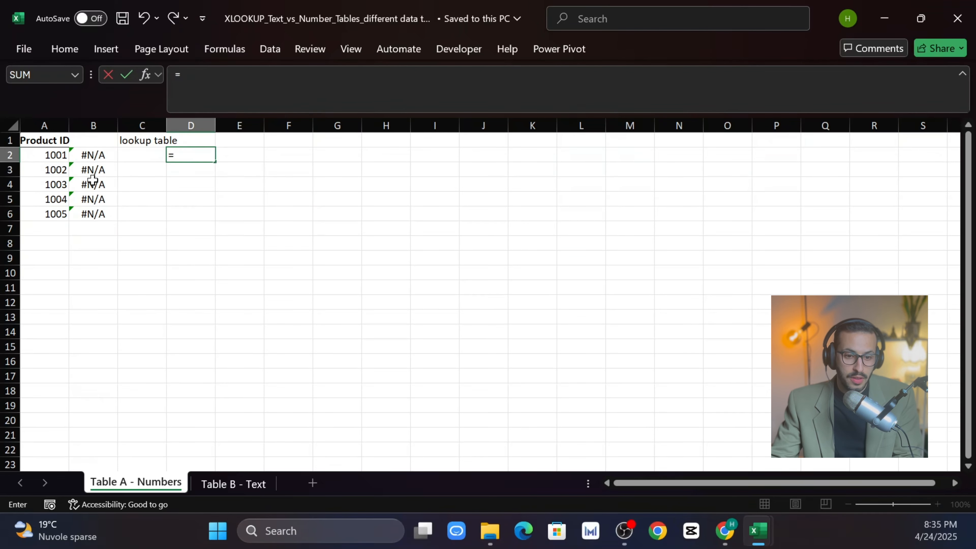
left_click(49, 156)
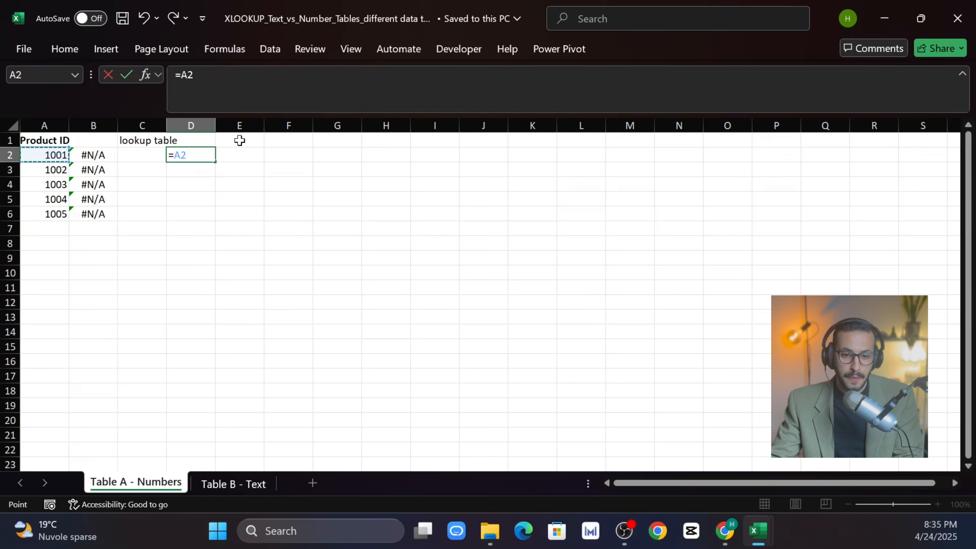
key("F2")
type("=")
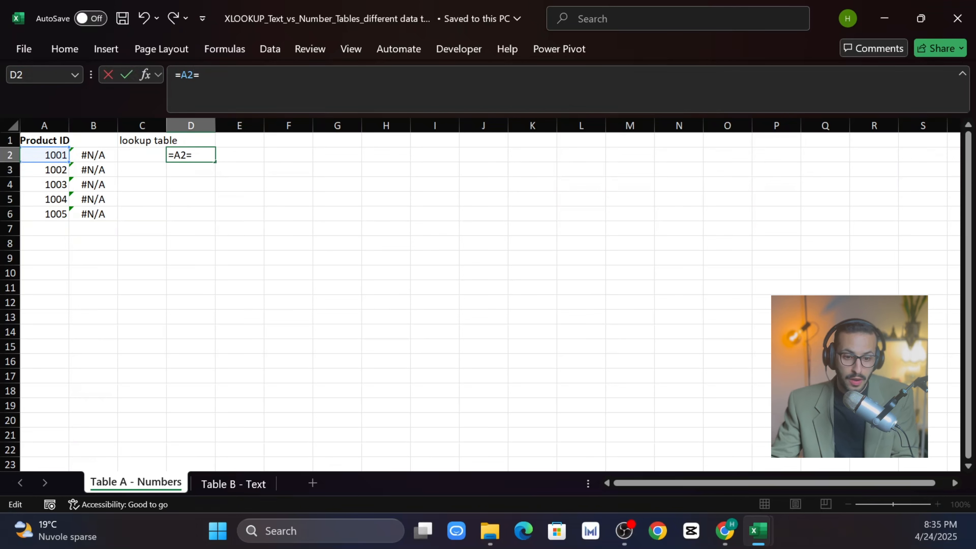
left_click(237, 485)
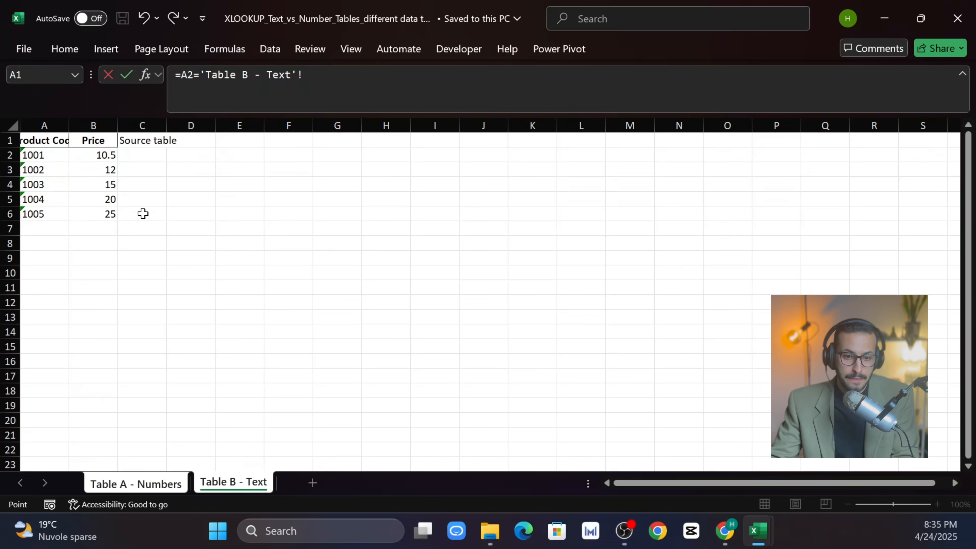
left_click(37, 154)
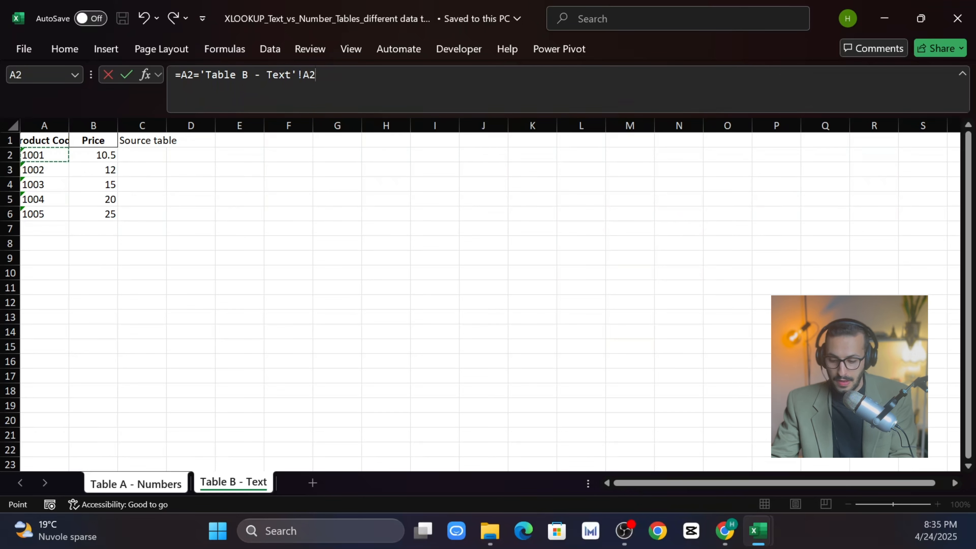
key("Return")
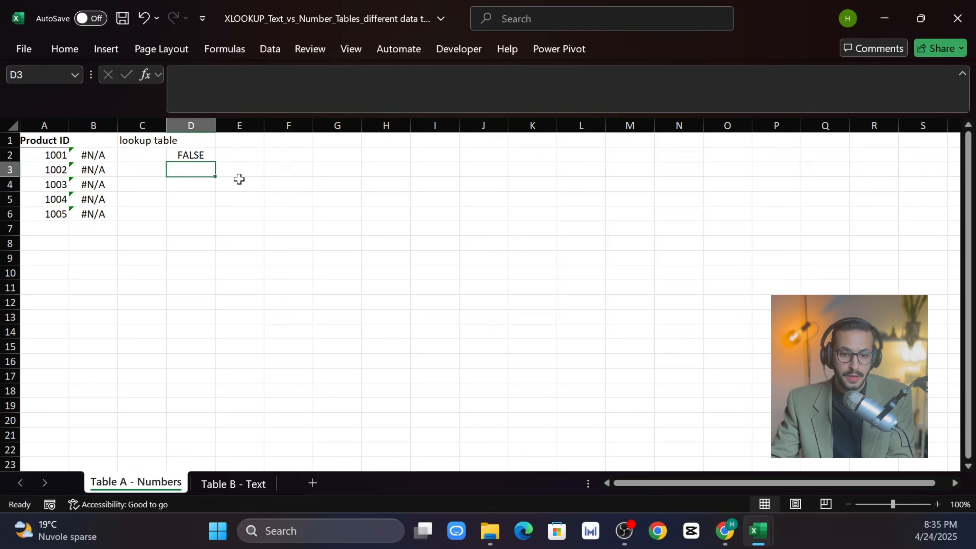
Step: Fill the comparison formula from D2 down to D6
left_click(191, 155)
left_click_drag(217, 162, 213, 218)
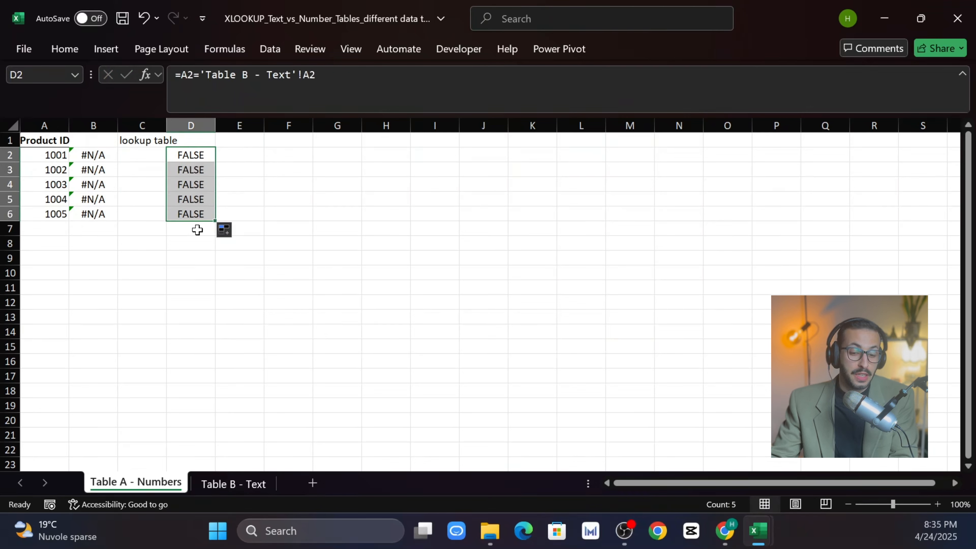
left_click(180, 185)
left_click(194, 158)
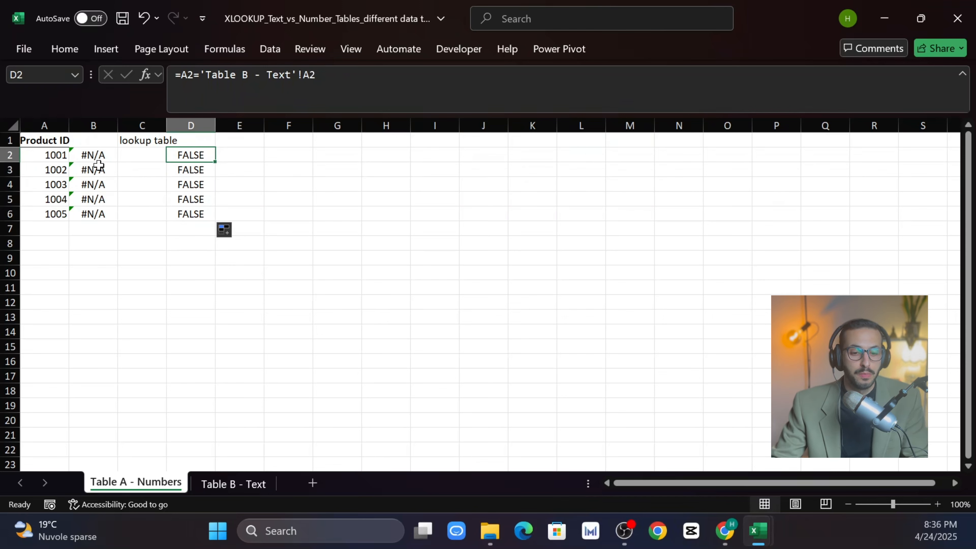
Step: Examine B2's XLOOKUP formula and its lookup value A2 without changing it
left_click(54, 154)
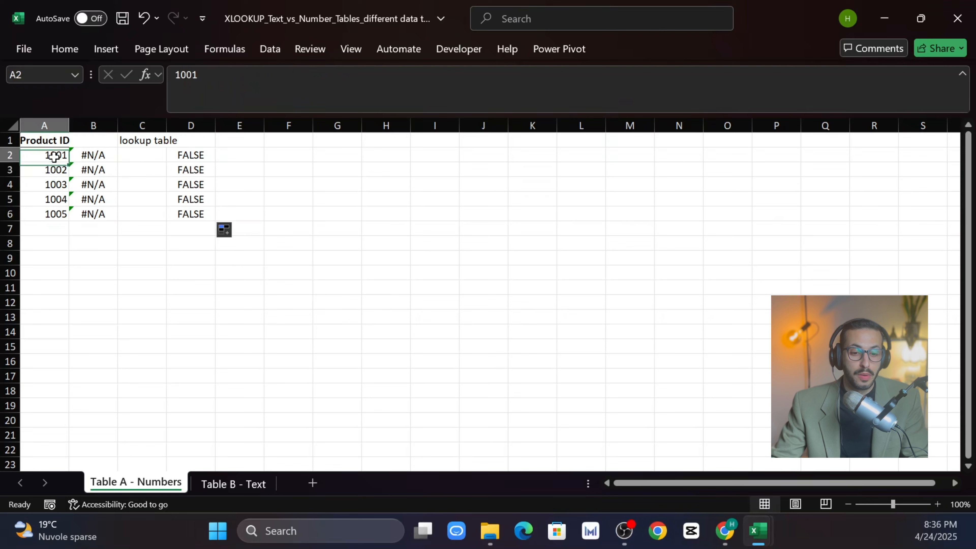
double_click(108, 156)
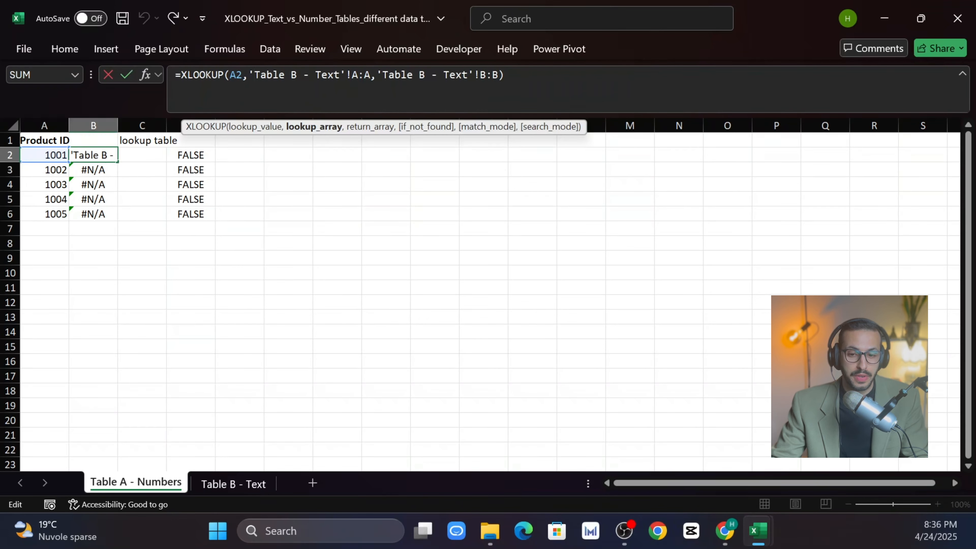
left_click(504, 76)
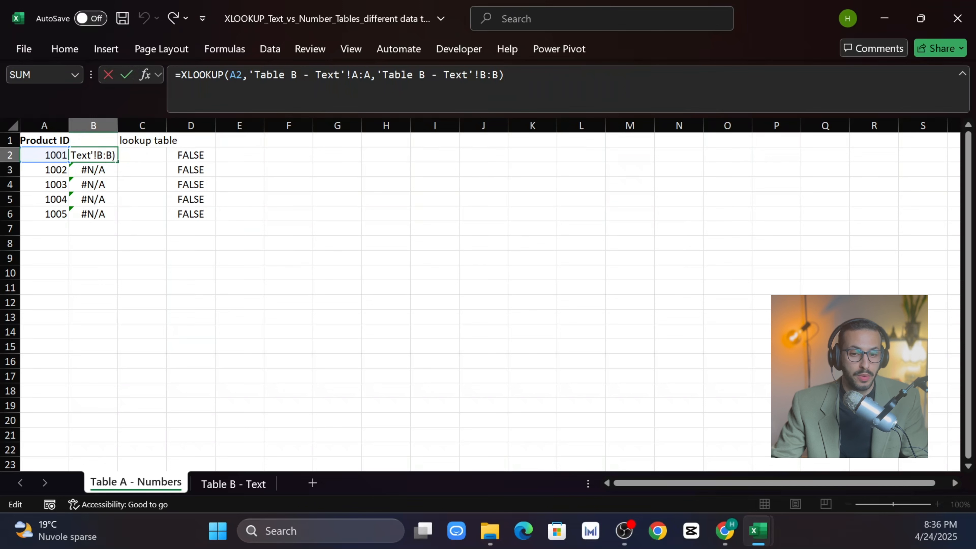
left_click(242, 75)
left_click(94, 155)
key("Escape")
Step: Check the number format of the Product ID column on the Table A - Numbers sheet
left_click(47, 195)
left_click(58, 157)
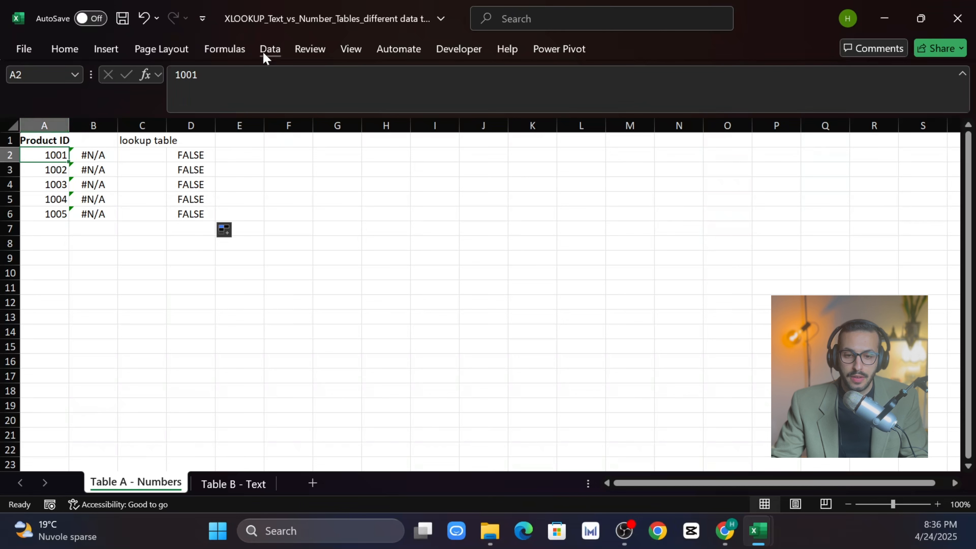
left_click(271, 50)
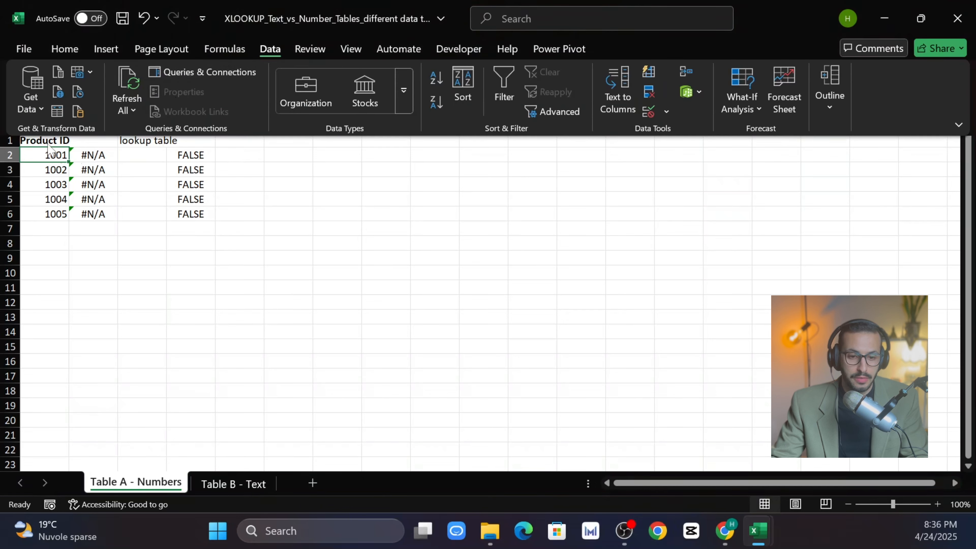
left_click(50, 150)
left_click(44, 125)
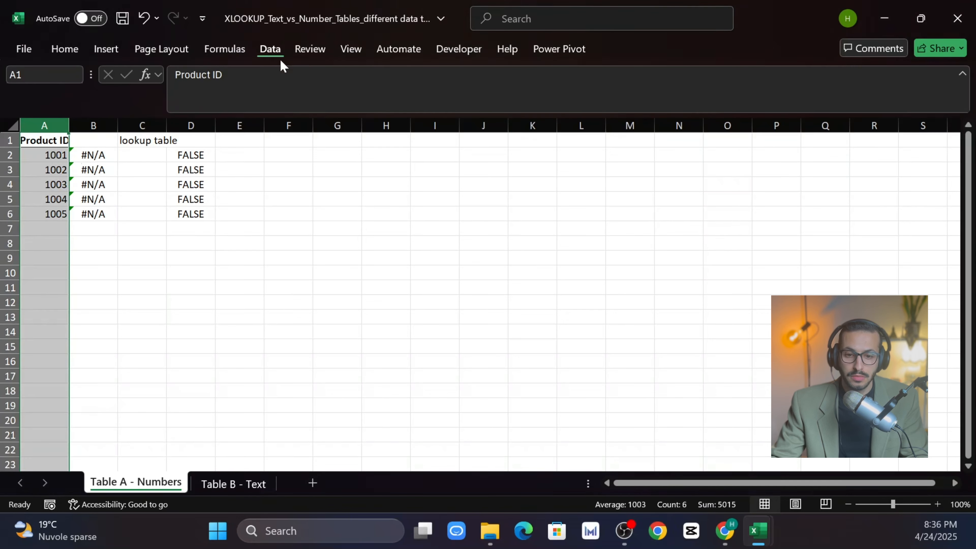
left_click(273, 52)
left_click(66, 51)
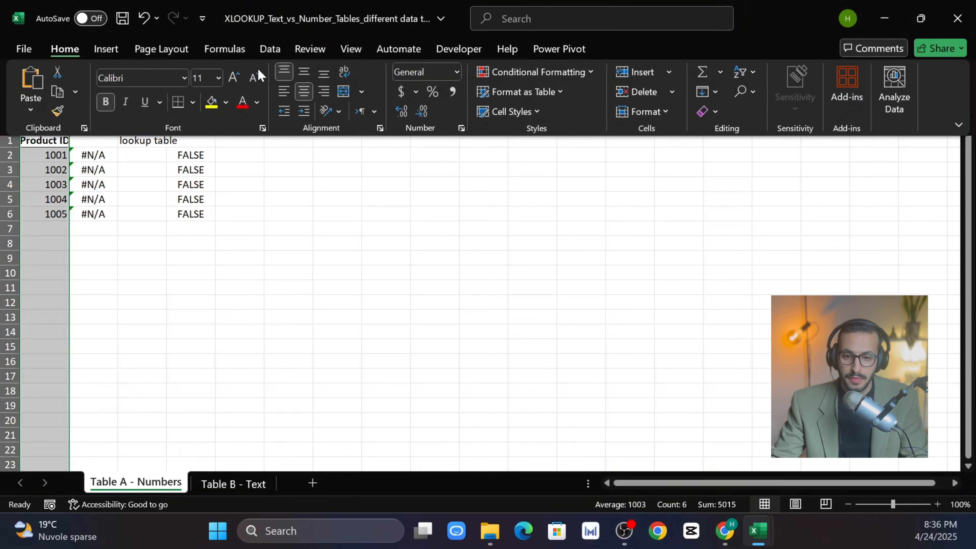
Step: Check the number format of the Product Code column on the Table B - Text sheet
left_click(220, 480)
left_click(231, 483)
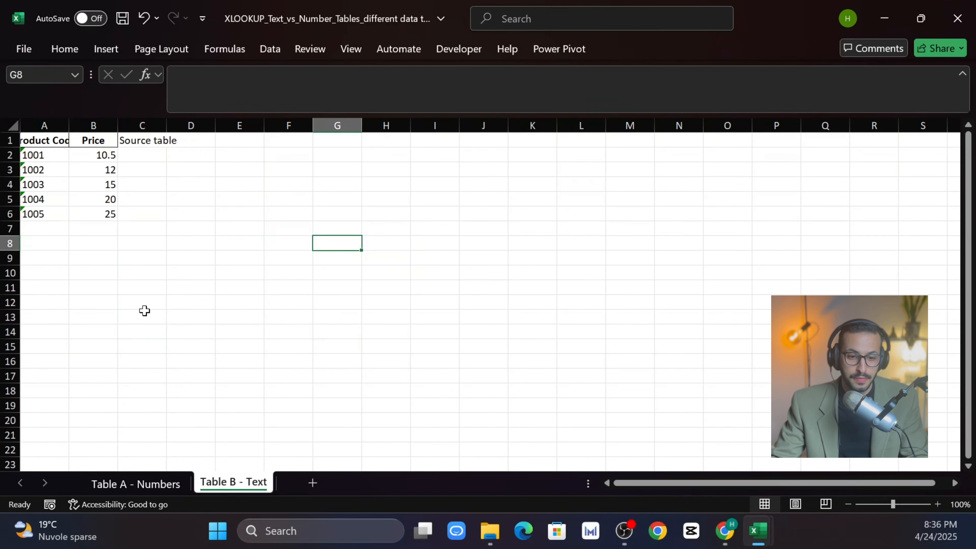
left_click(46, 125)
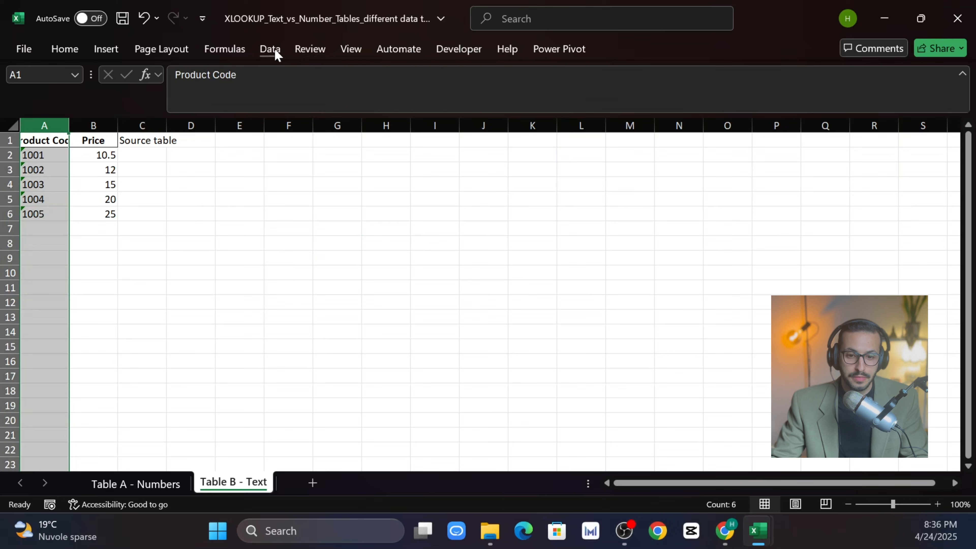
left_click(65, 48)
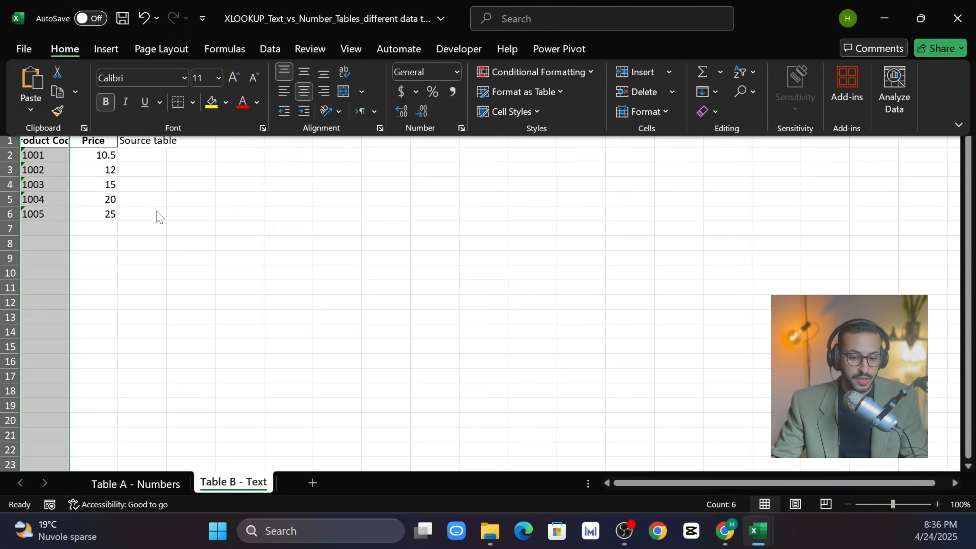
Step: Compare how product code 1001 is stored and aligned in A2 on the Table A - Numbers and Table B - Text sheets
left_click(157, 485)
left_click(154, 484)
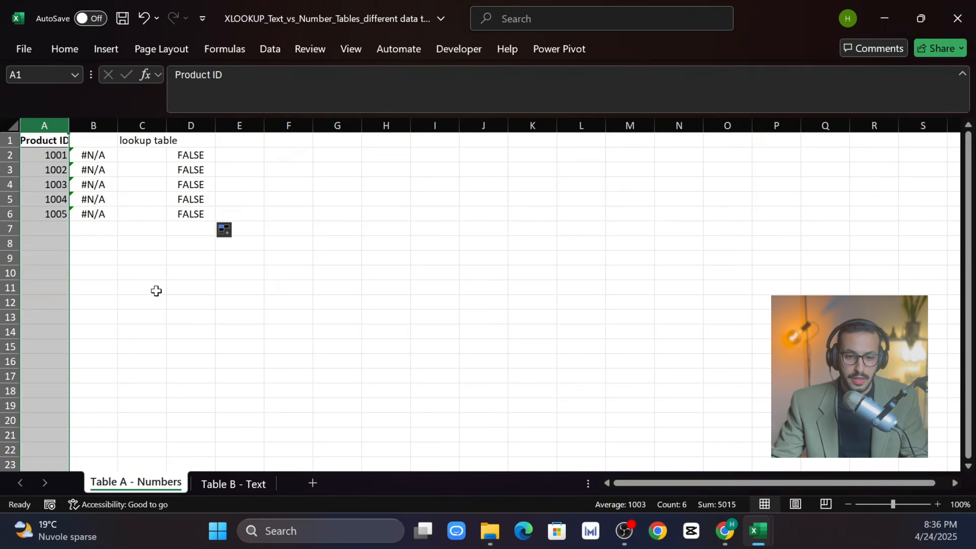
left_click(49, 155)
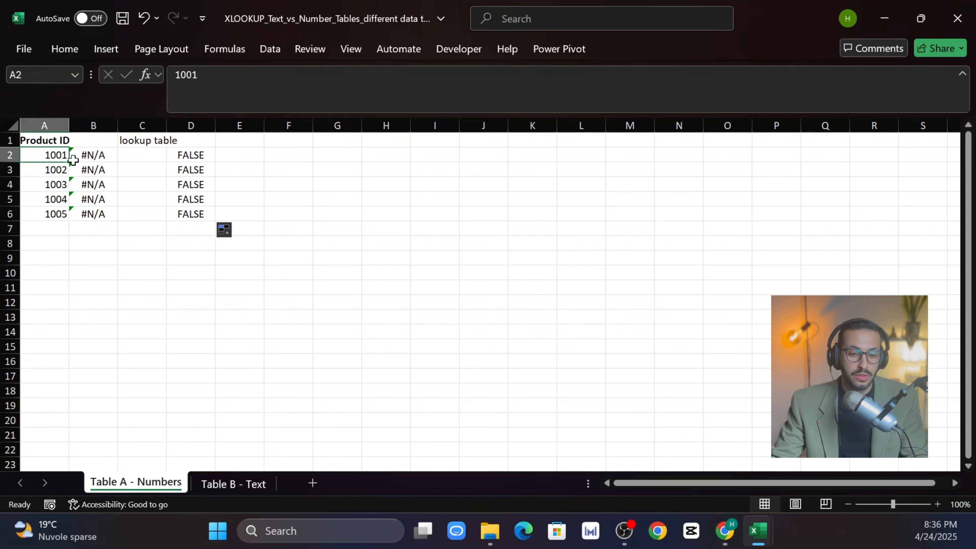
key("ctrl+Page_Down")
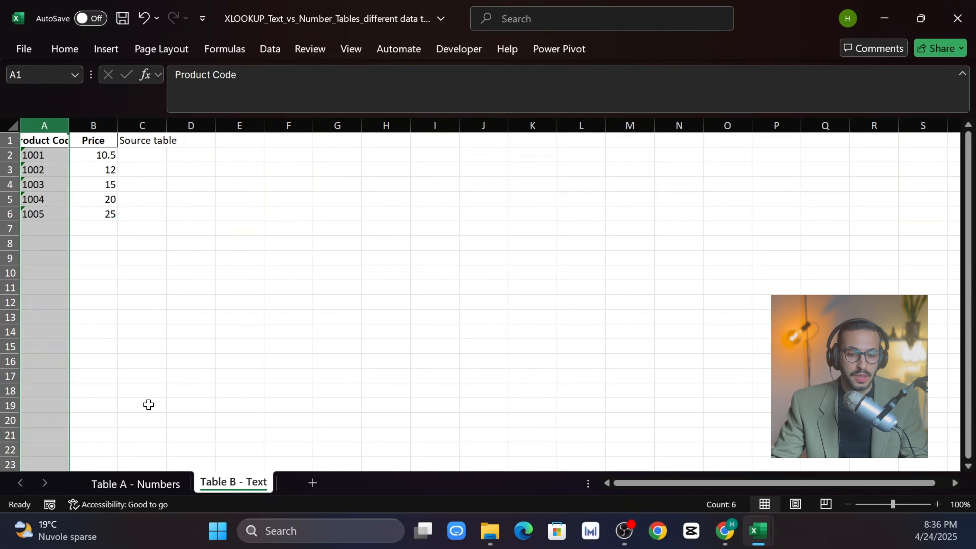
left_click(60, 155)
left_click(152, 485)
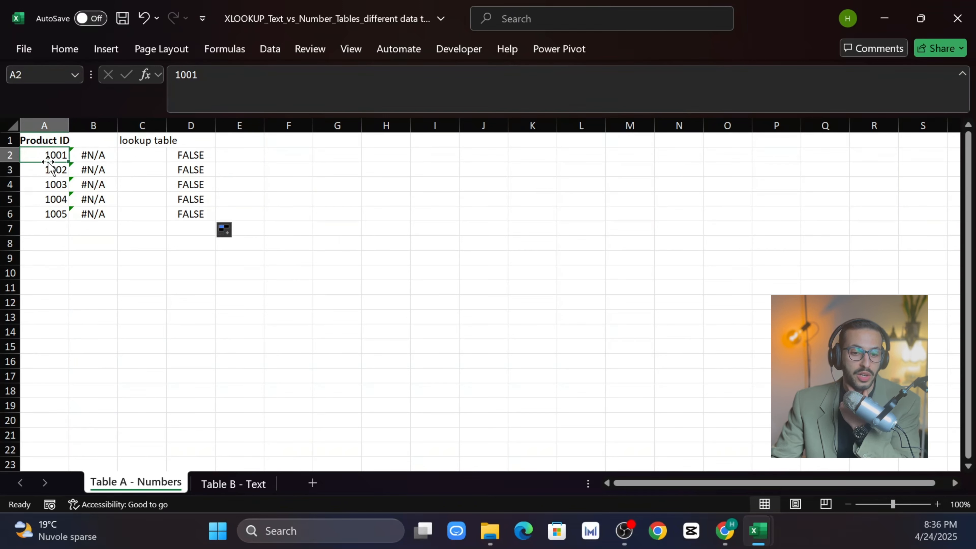
left_click(217, 484)
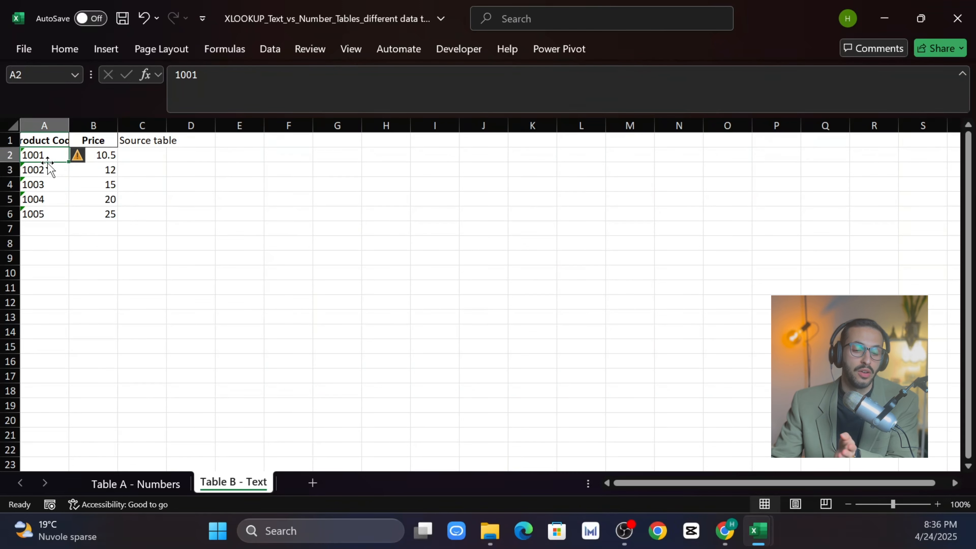
left_click(49, 184)
left_click(44, 154)
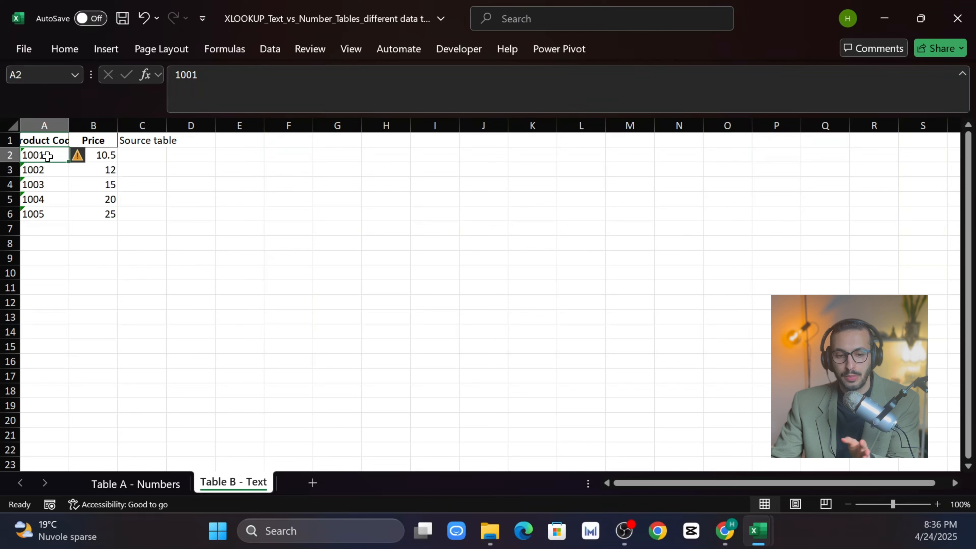
left_click(48, 184)
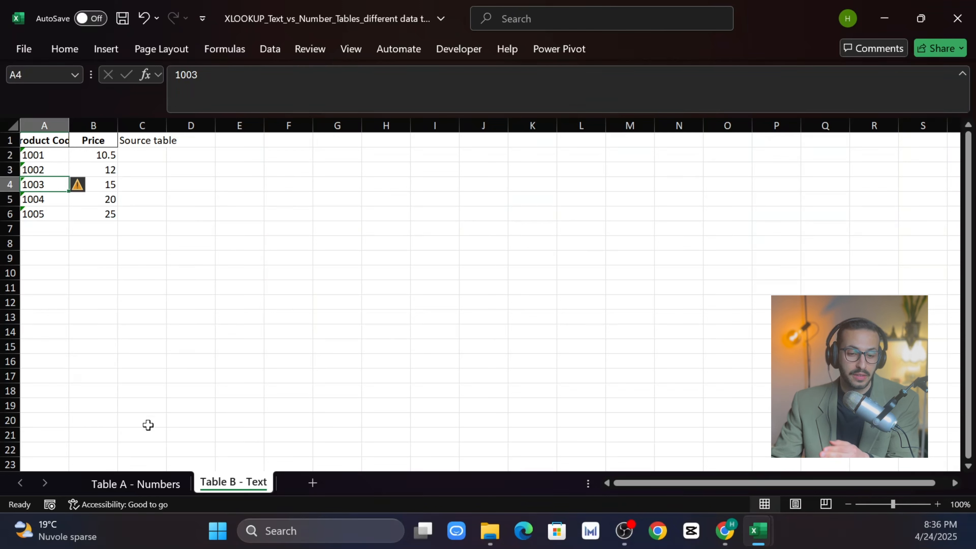
Step: Check the number format of product code 1003 in A4 of the Table B - Text sheet
left_click(270, 58)
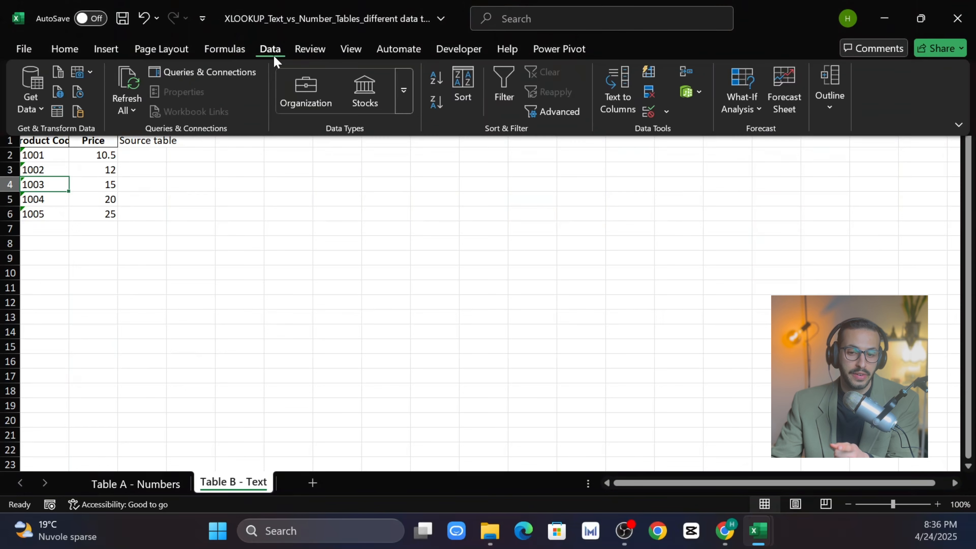
left_click(65, 48)
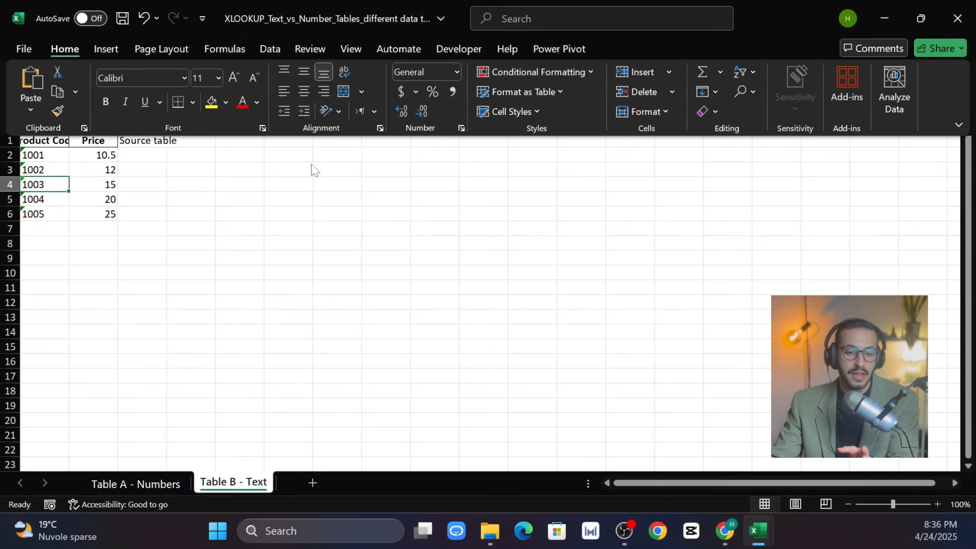
left_click(55, 147)
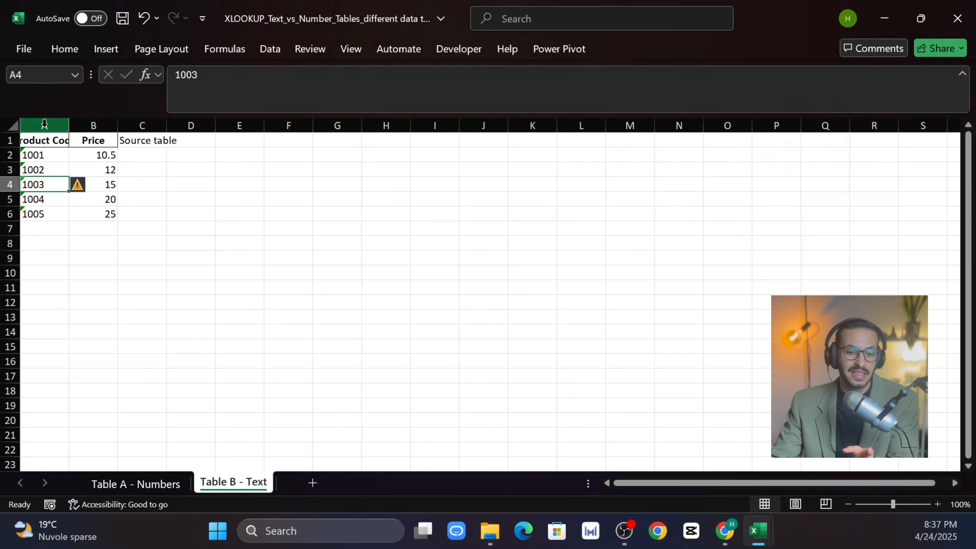
Step: Apply the Number format to the whole Product ID column on the Table A - Numbers sheet
left_click(158, 493)
left_click(51, 214)
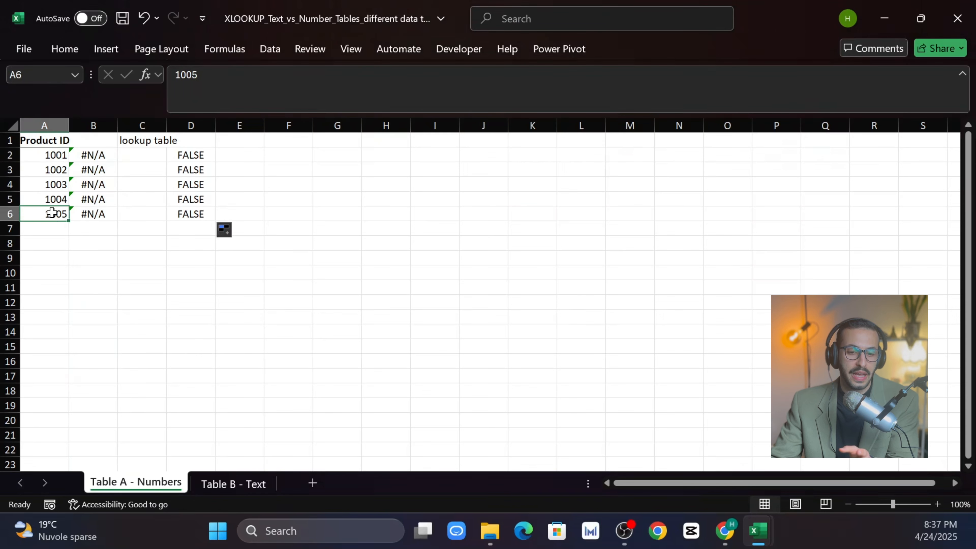
left_click(44, 125)
left_click(273, 48)
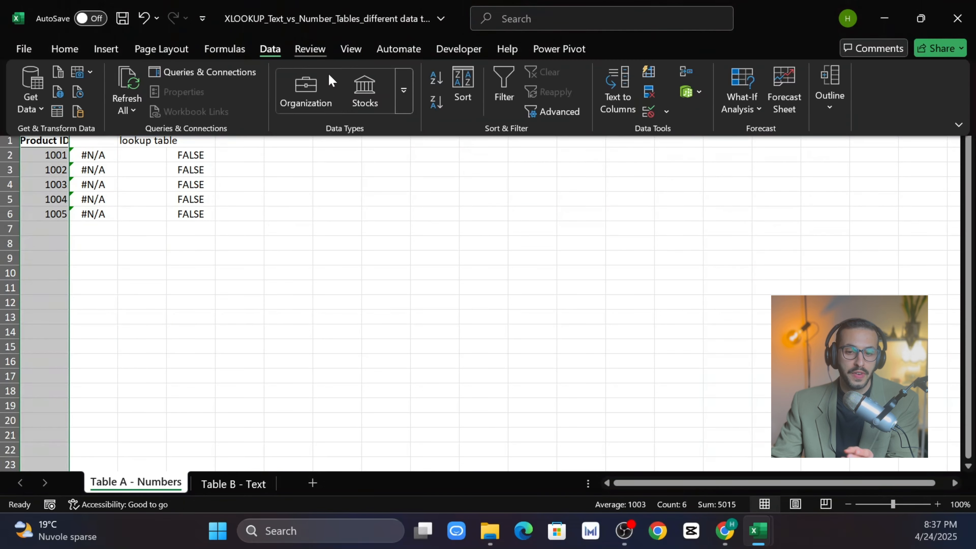
left_click(65, 50)
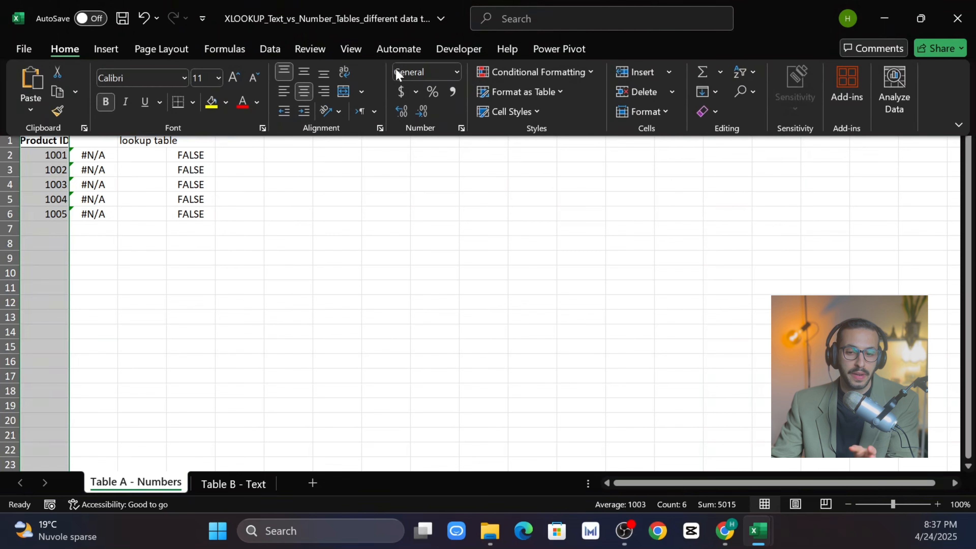
left_click(456, 72)
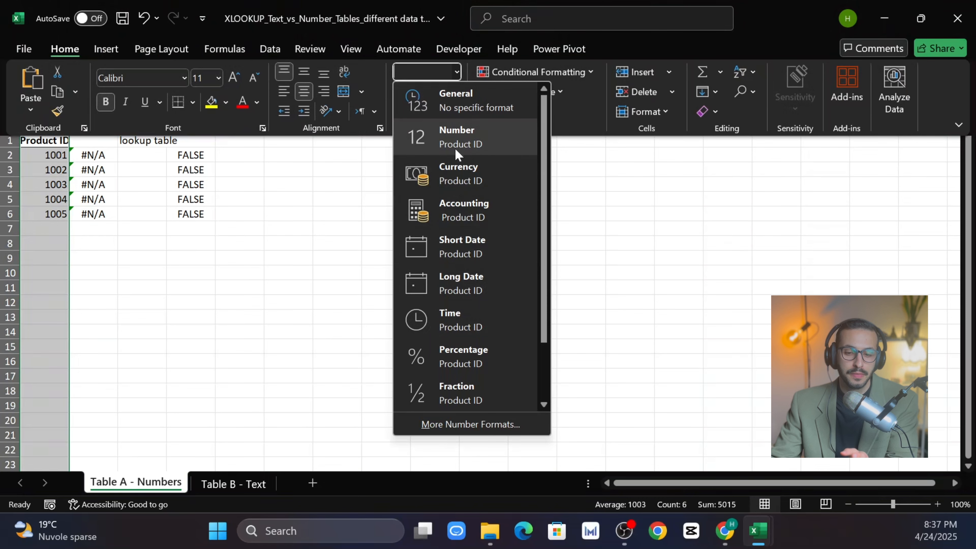
left_click(473, 139)
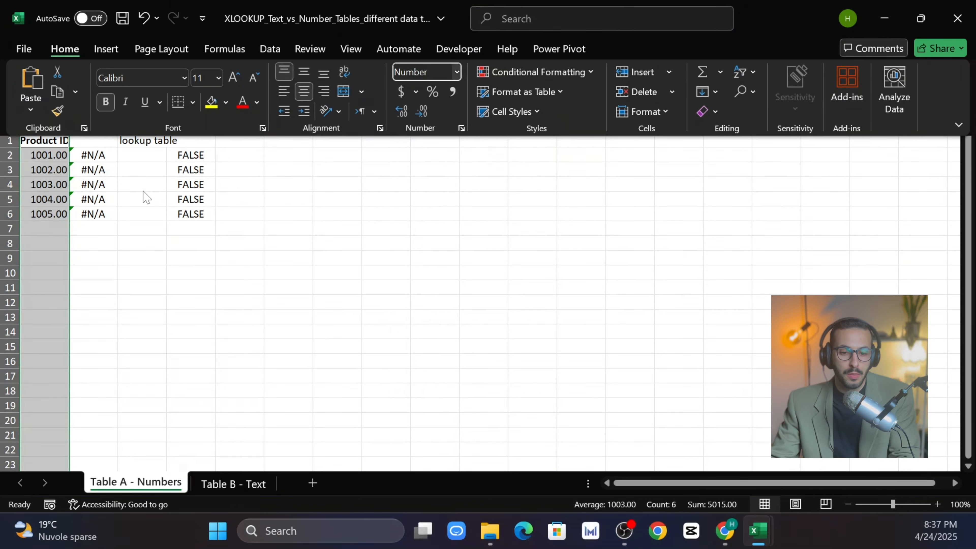
Step: Set the Product ID column's Number format to 0 decimal places
left_click(273, 49)
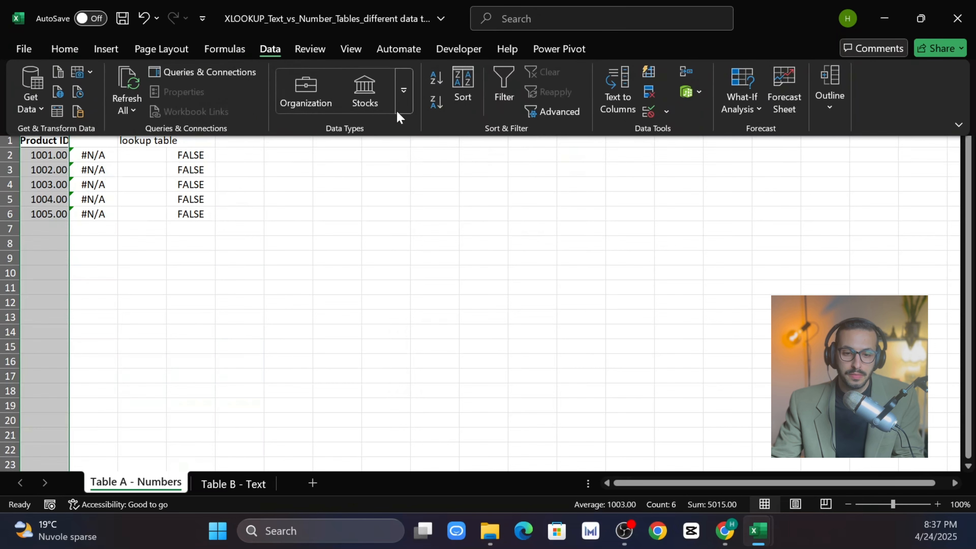
left_click(66, 49)
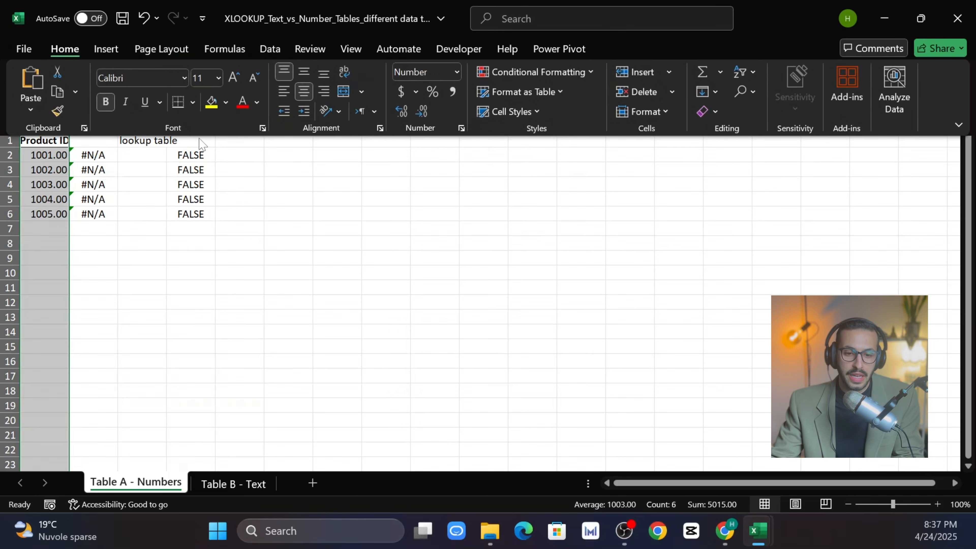
left_click(457, 72)
left_click(451, 424)
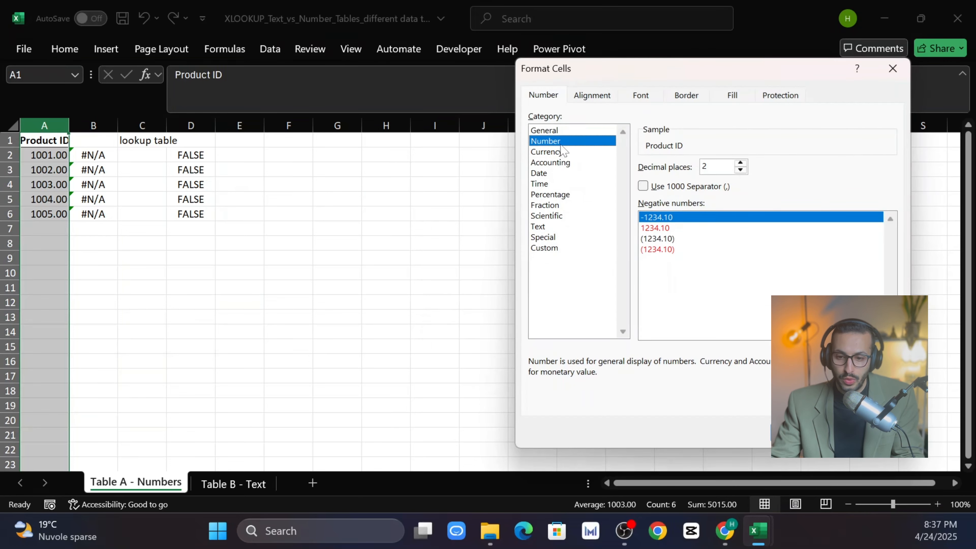
left_click(740, 162)
left_click(740, 162)
left_click(740, 169)
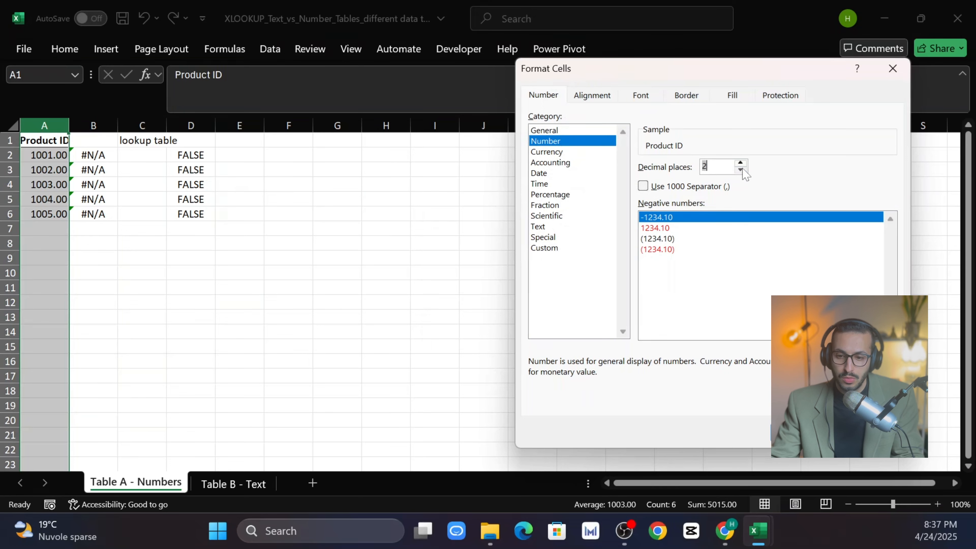
left_click(740, 170)
left_click(740, 170)
left_click(740, 169)
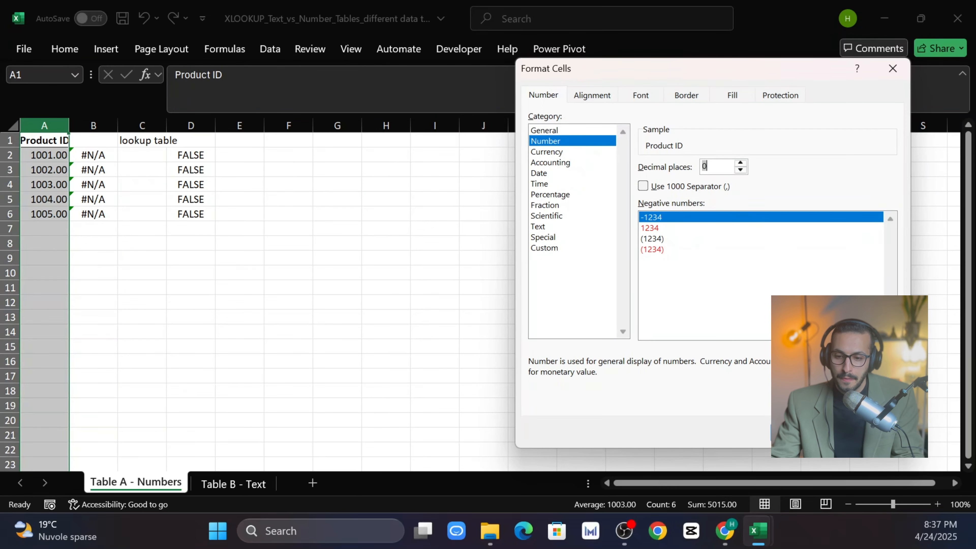
key("Return")
left_click(126, 240)
Step: Apply the Number format to the whole Product Code column on the Table B - Text sheet
left_click(263, 481)
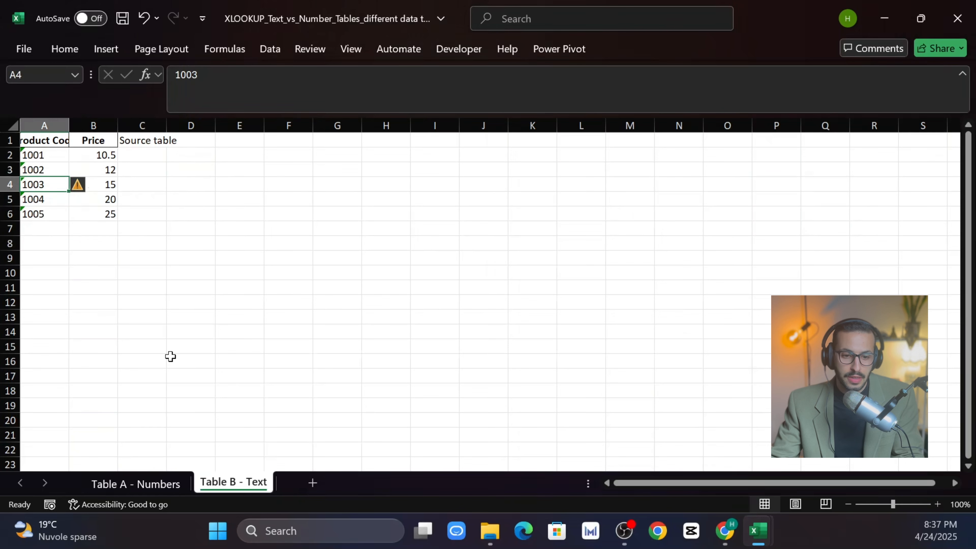
left_click(44, 128)
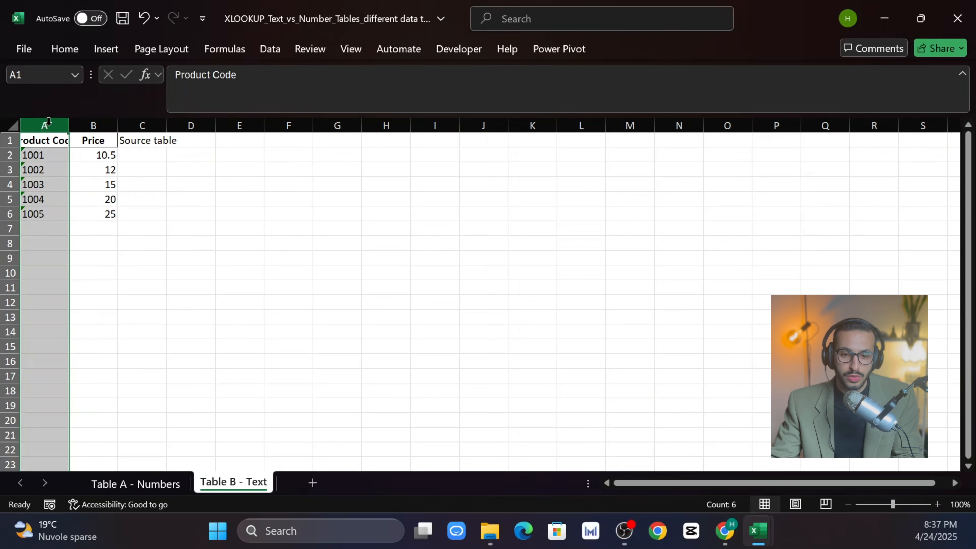
left_click(64, 49)
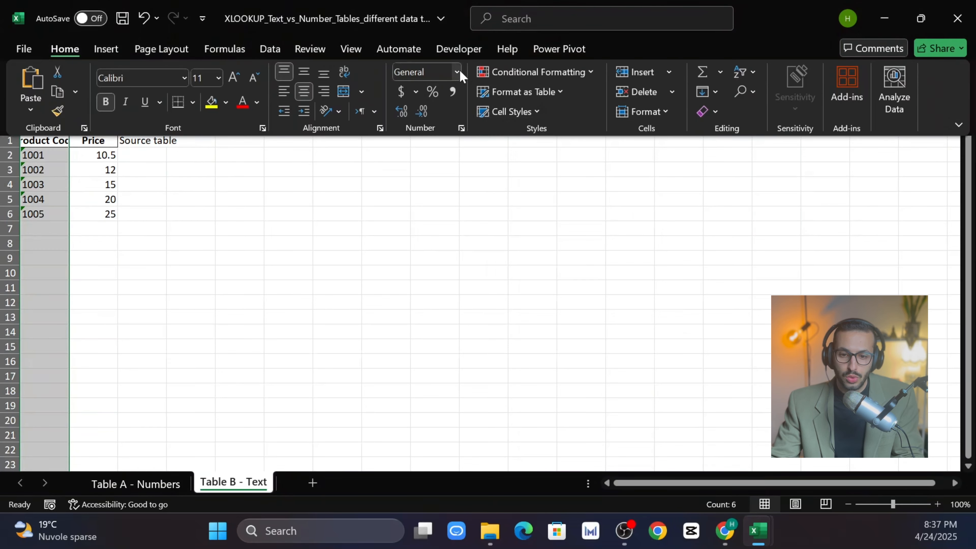
left_click(457, 71)
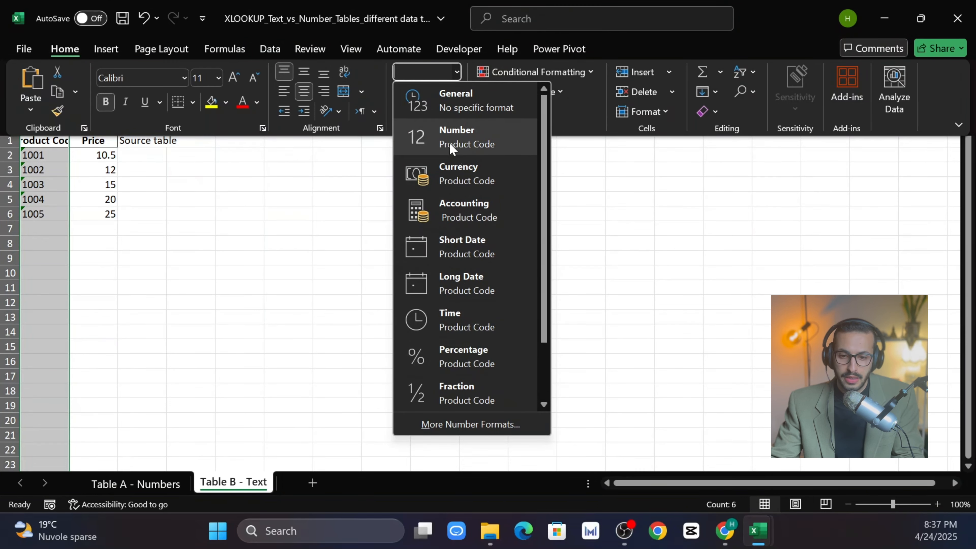
left_click(439, 144)
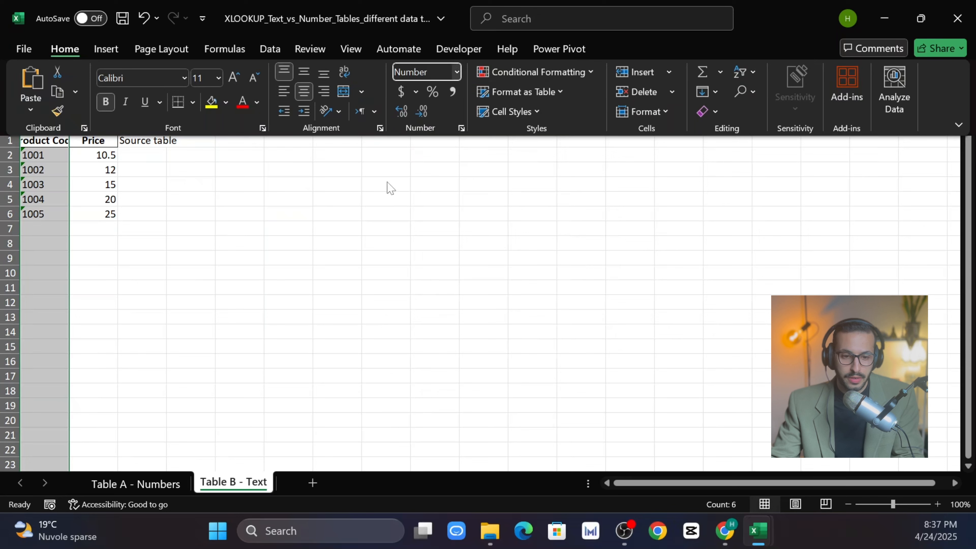
Step: Recheck the product codes on Table B - Text against the Product IDs on Table A - Numbers after the format change
left_click(52, 183)
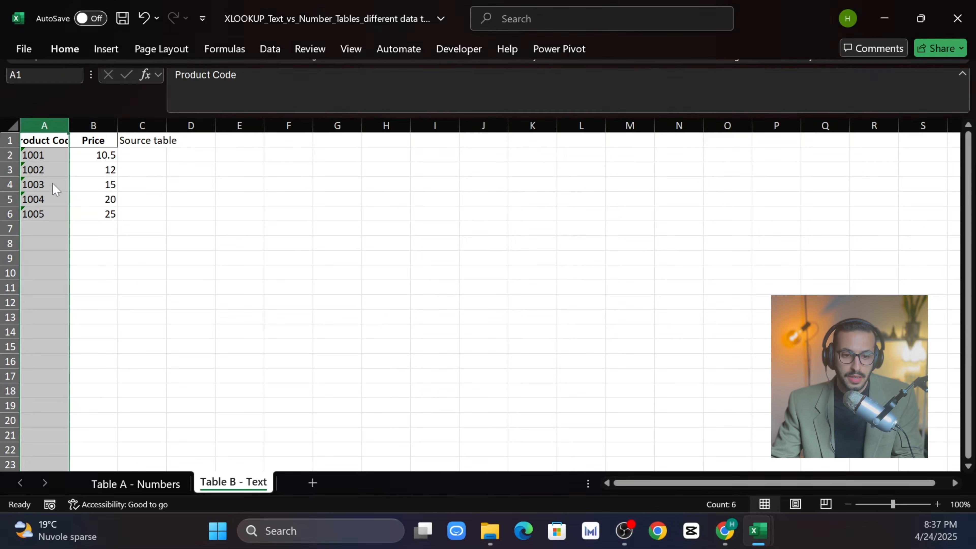
left_click(45, 158)
left_click(135, 483)
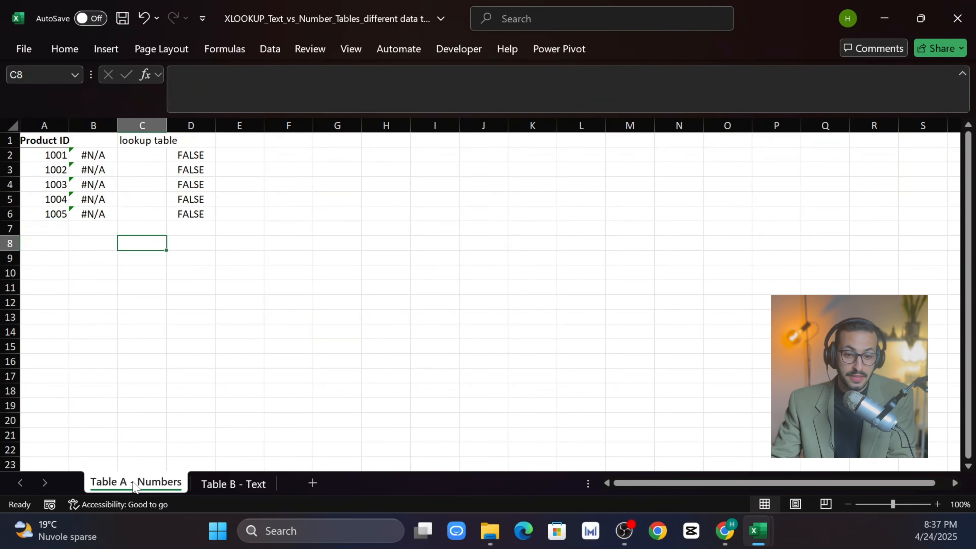
left_click(63, 192)
left_click(63, 156)
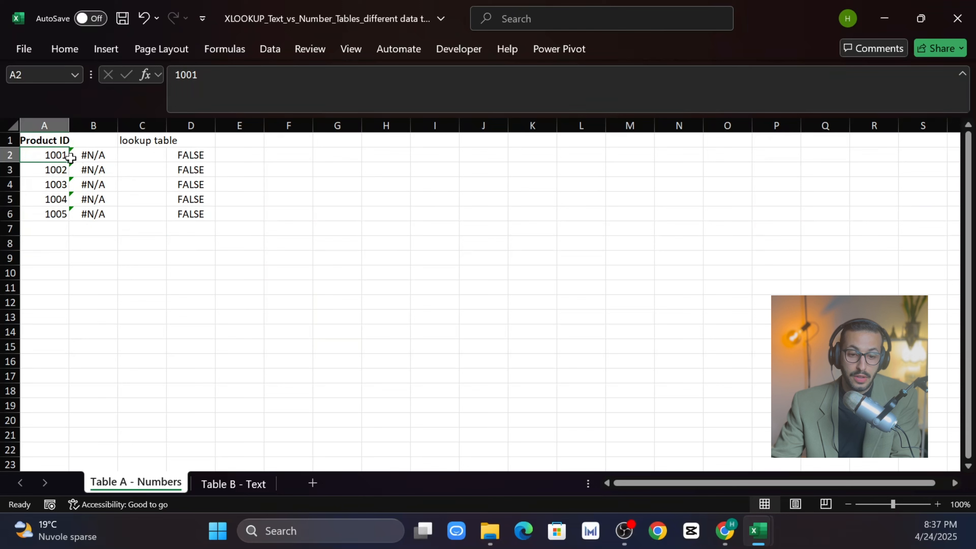
Step: Inspect the first Product ID in cell A2 and its lookup result on the Table A - Numbers sheet
left_click(86, 199)
left_click(34, 154)
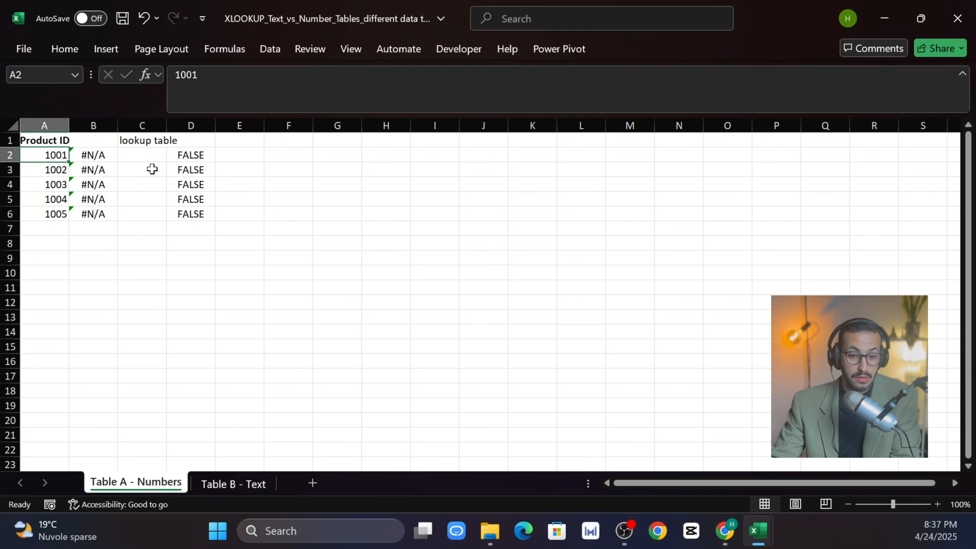
left_click(105, 156)
left_click(41, 183)
left_click(63, 155)
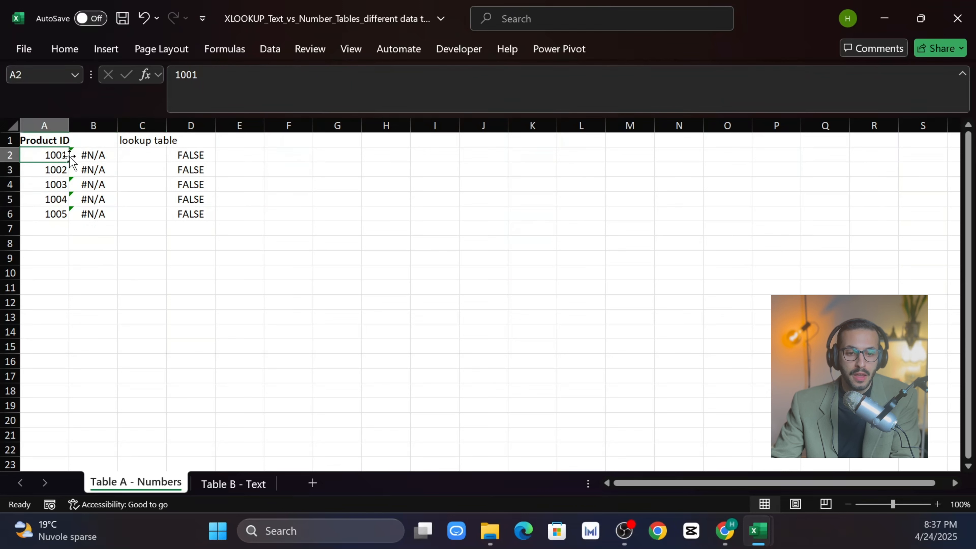
double_click(66, 155)
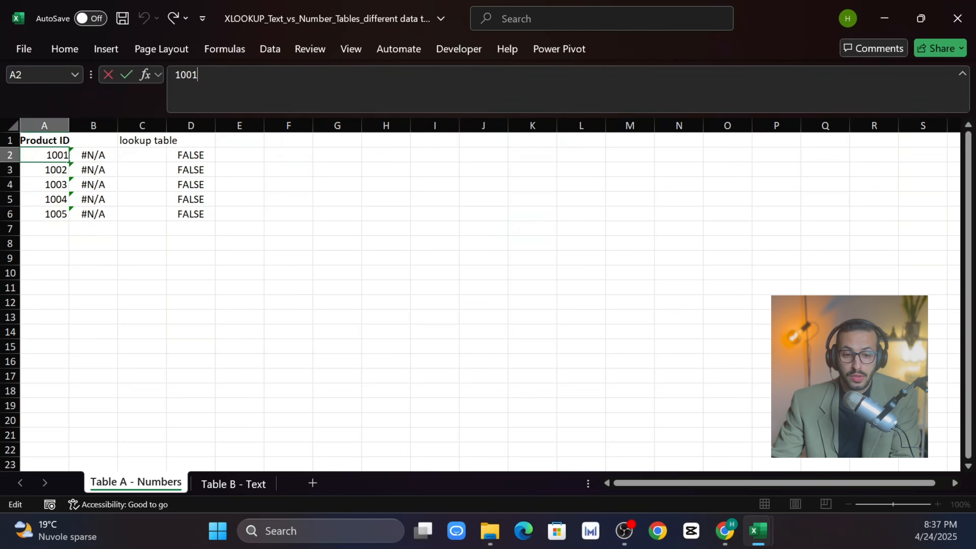
left_click(134, 171)
left_click(57, 156)
left_click(204, 76)
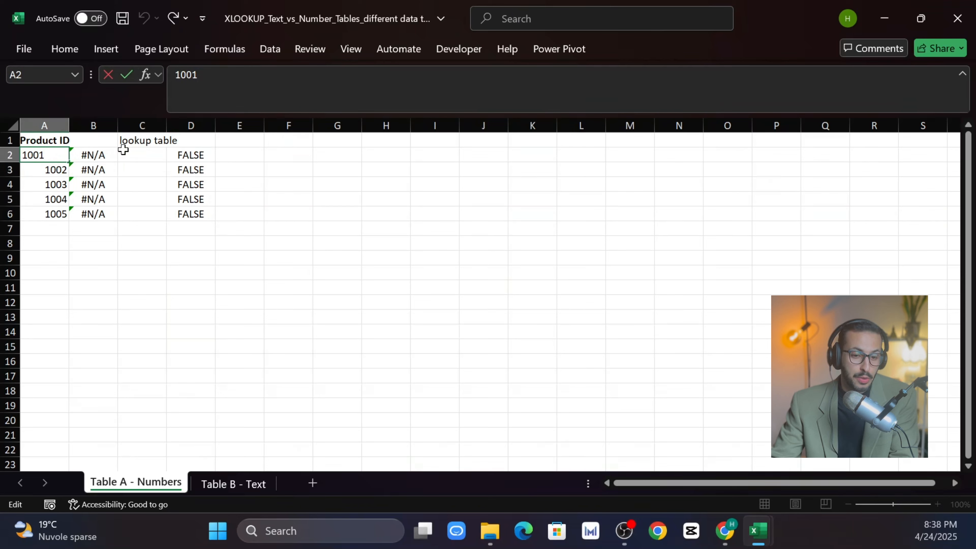
left_click(107, 196)
left_click(48, 156)
Step: Check the number format applied to the Product ID column on the Table A - Numbers sheet
left_click(44, 125)
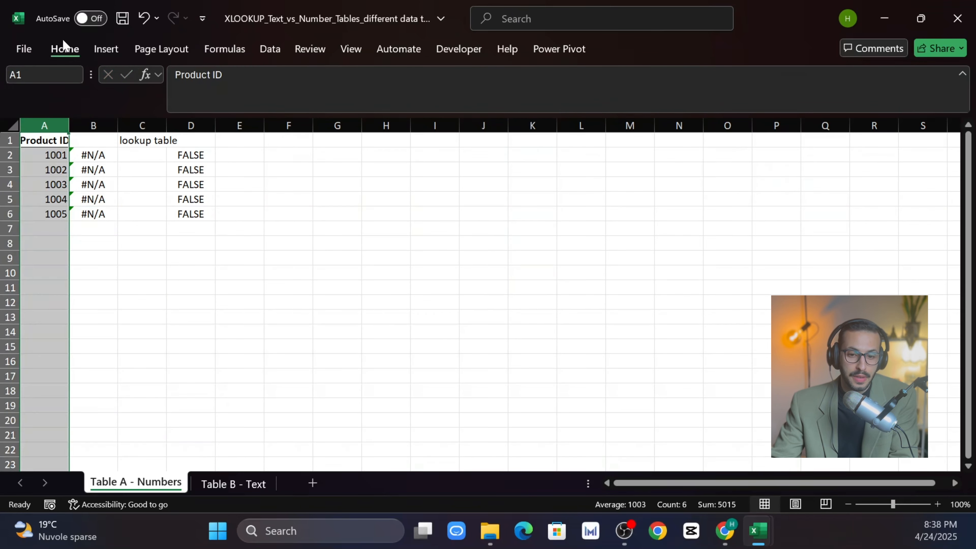
left_click(64, 47)
left_click(75, 235)
left_click(54, 153)
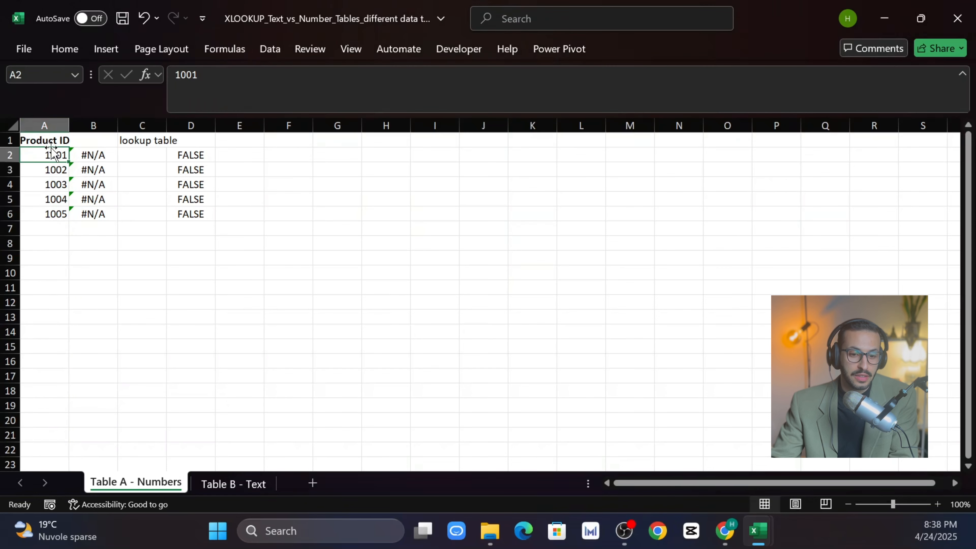
Step: Re-enter the existing Product ID 1001 in cell A2 of the Table A - Numbers sheet
left_click(198, 75)
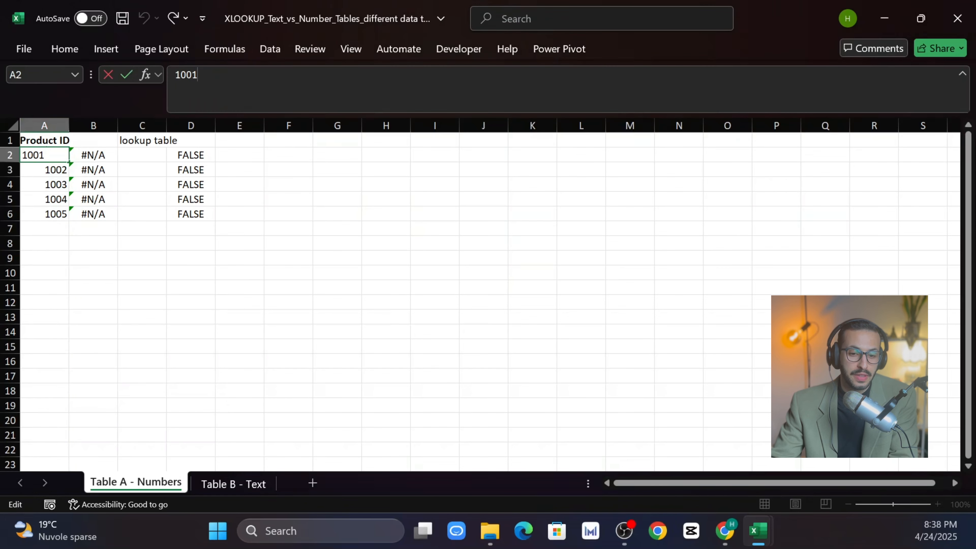
key("Return")
left_click(52, 156)
left_click(204, 77)
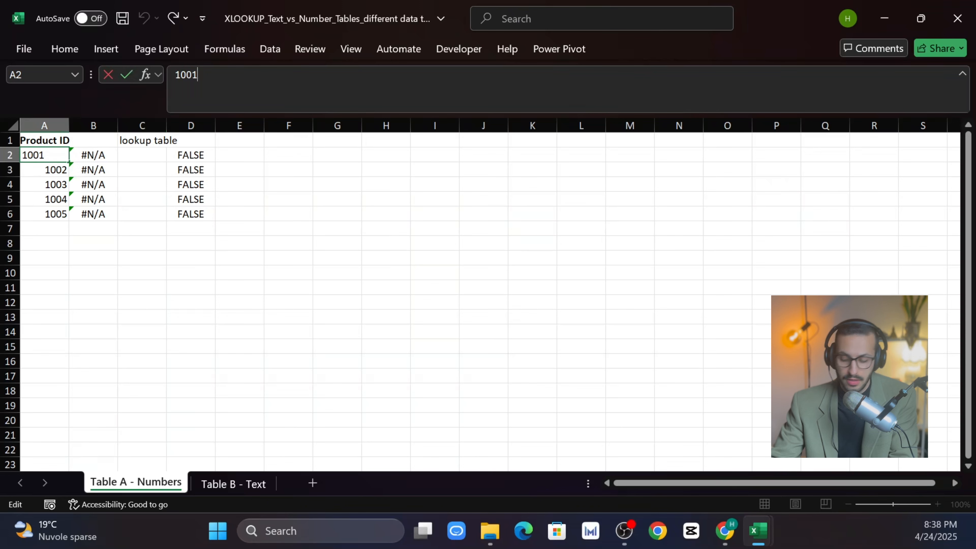
key("Return")
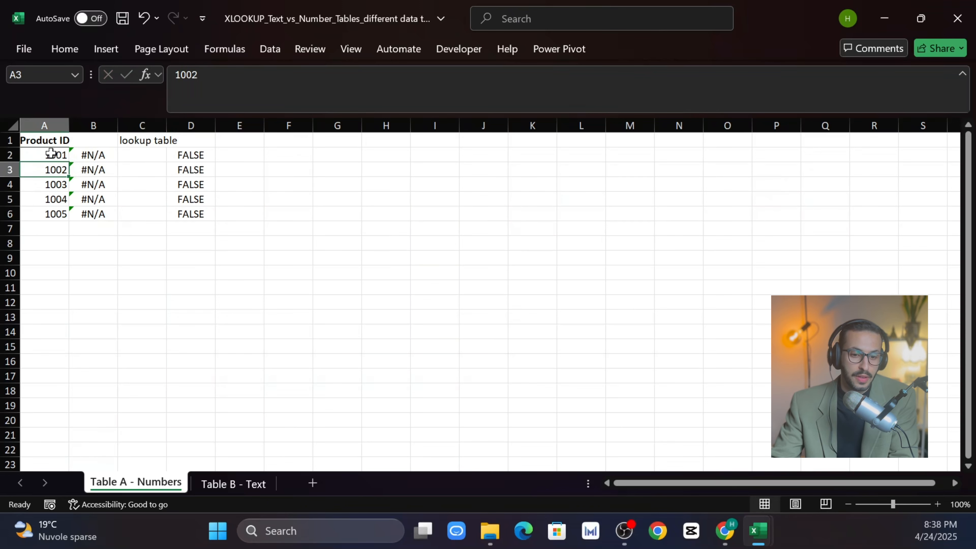
left_click(51, 156)
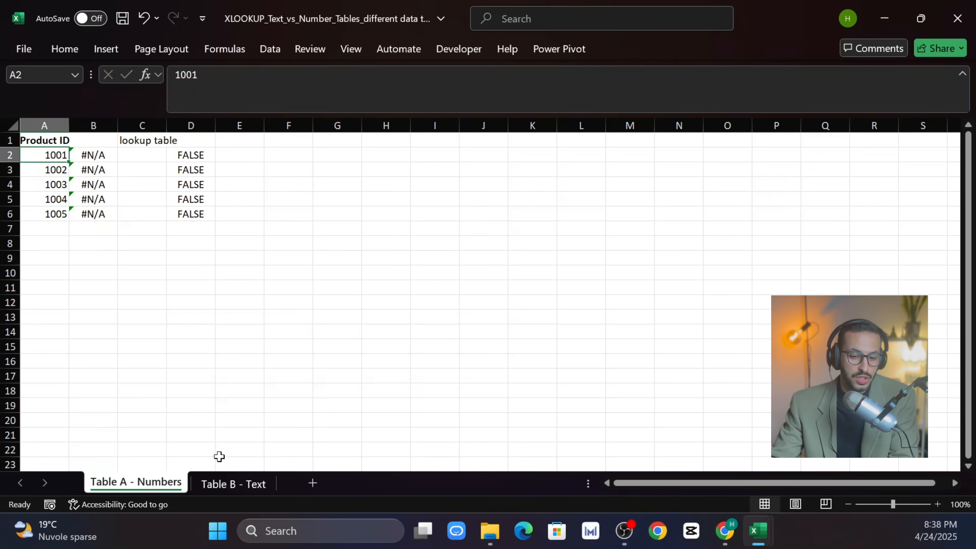
left_click(52, 168)
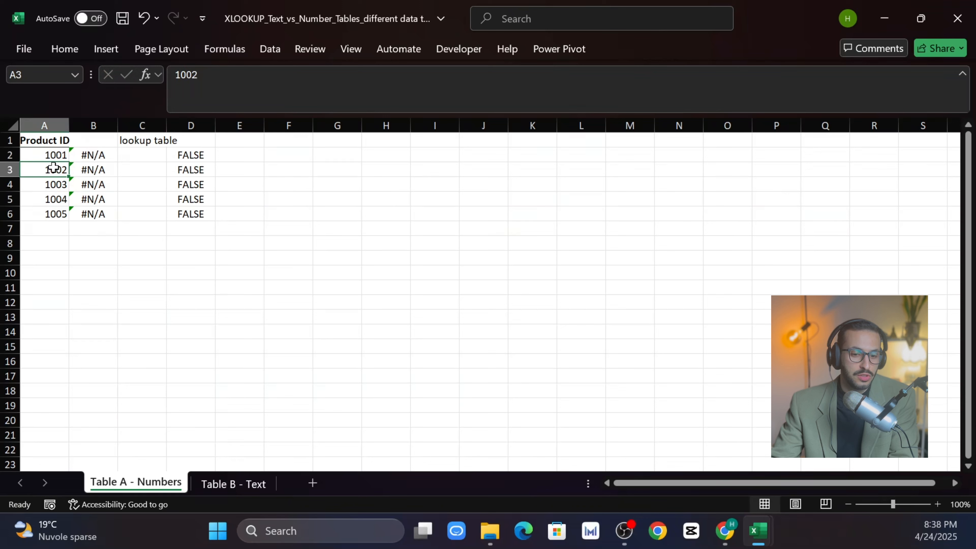
Step: Check the product codes on the Table B - Text sheet and the number format of cell A2
left_click(233, 484)
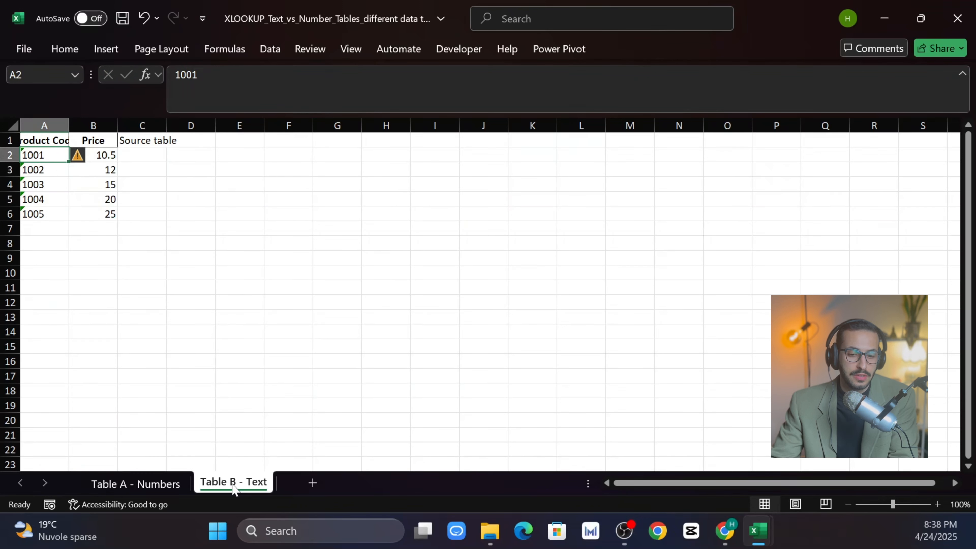
left_click(38, 171)
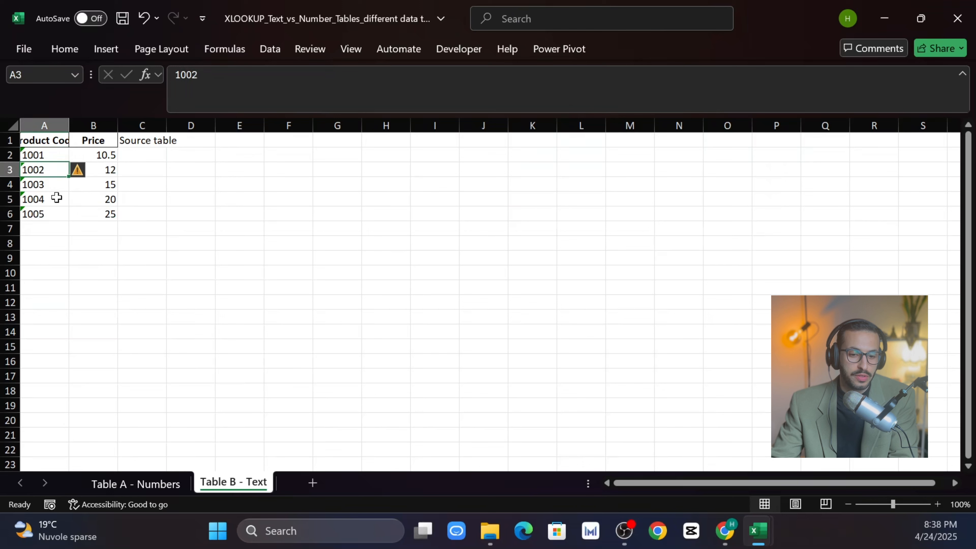
left_click(51, 184)
left_click(56, 155)
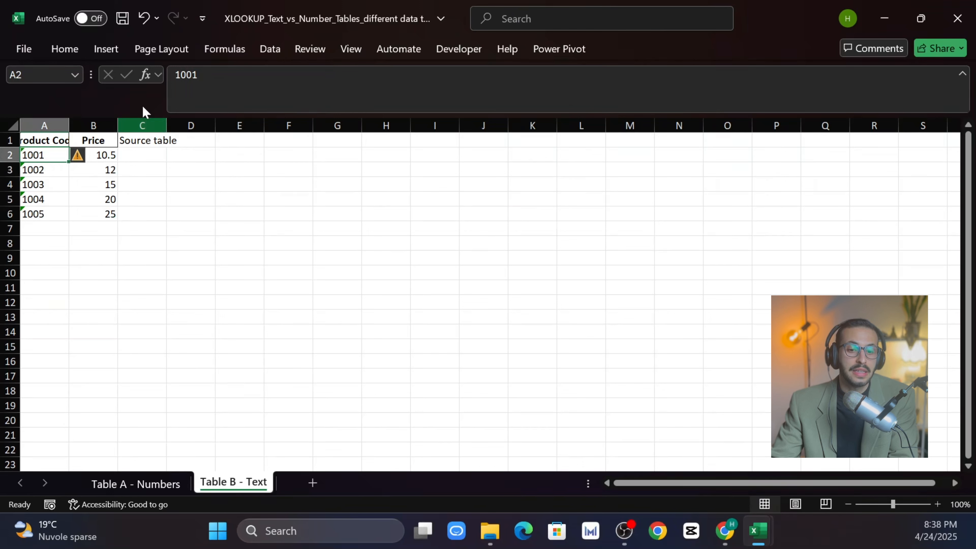
left_click(64, 49)
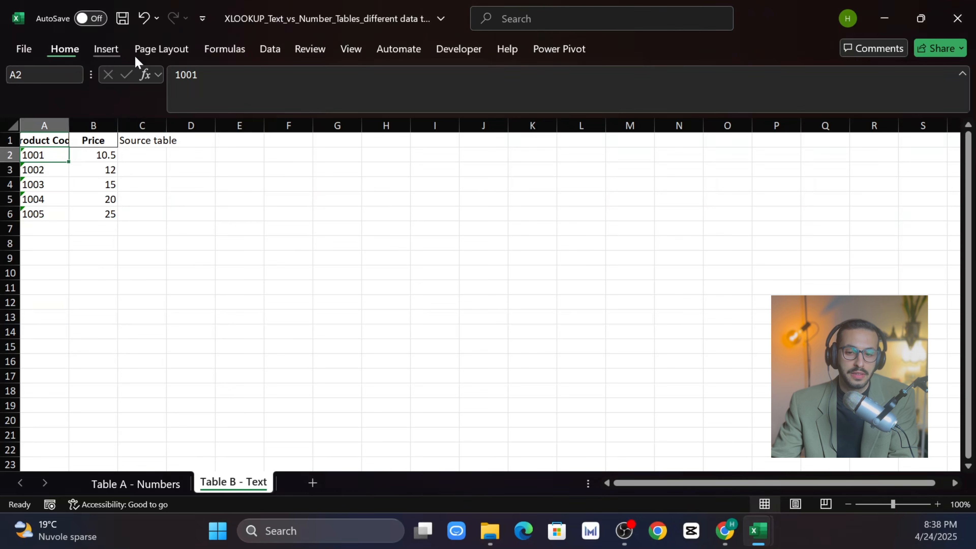
left_click(86, 211)
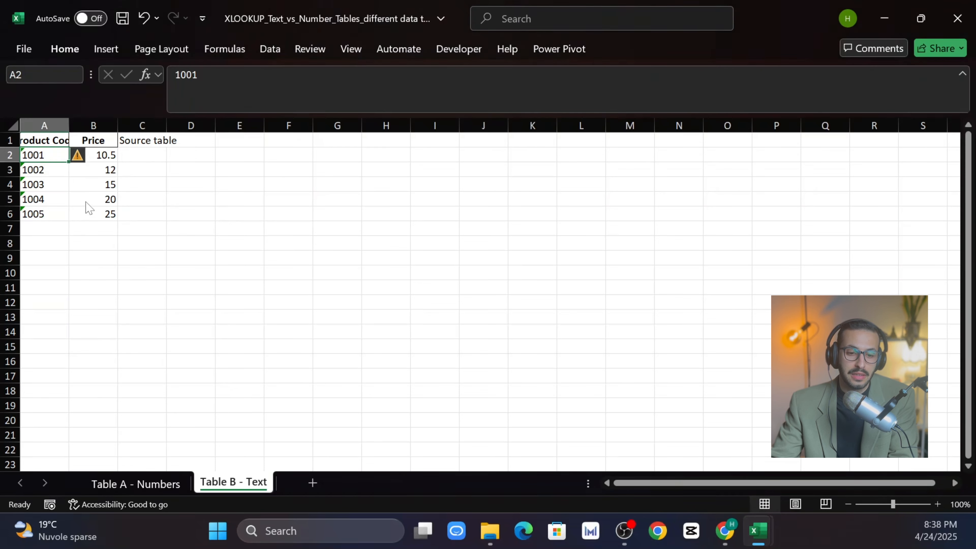
Step: Re-enter the existing product code 1001 in cell A2 of Table B - Text to apply its Number format
left_click(46, 185)
left_click(56, 158)
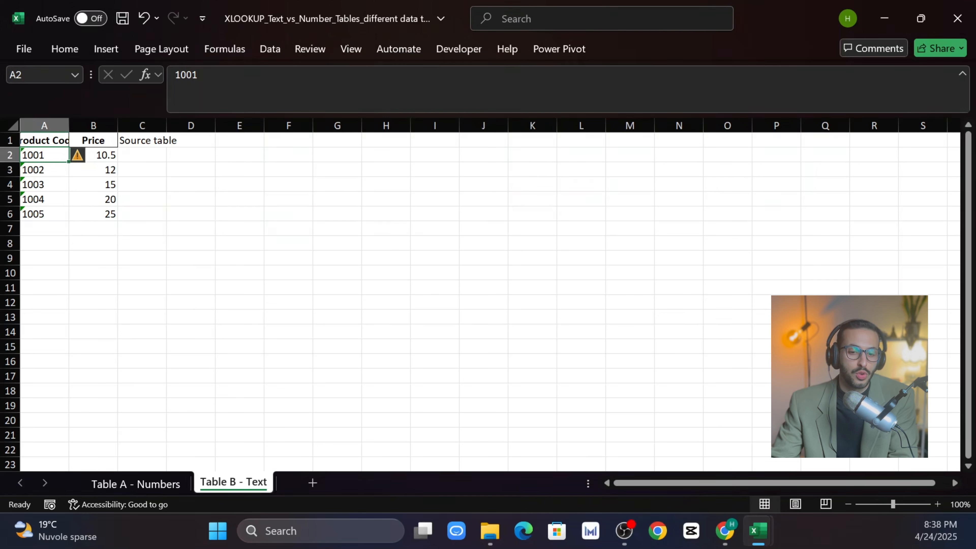
left_click(215, 103)
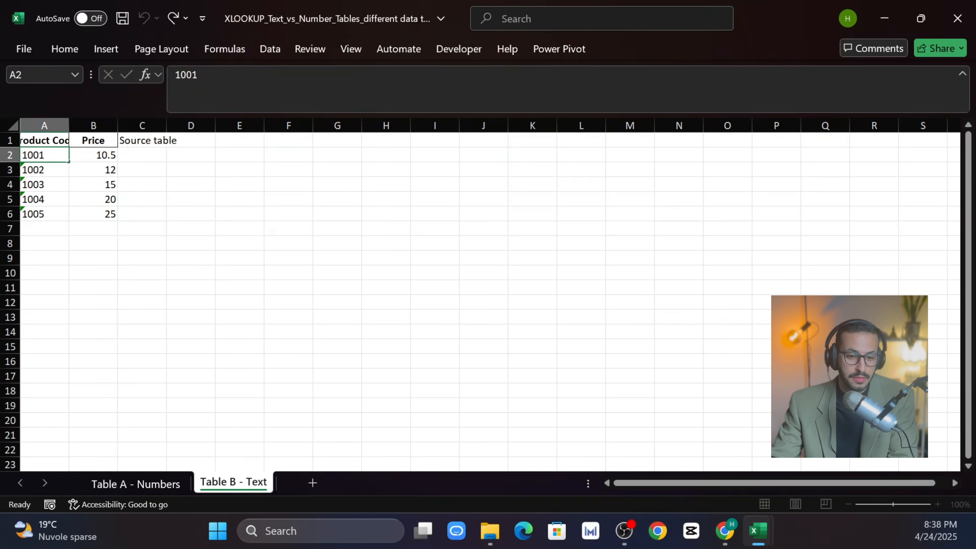
key("Return")
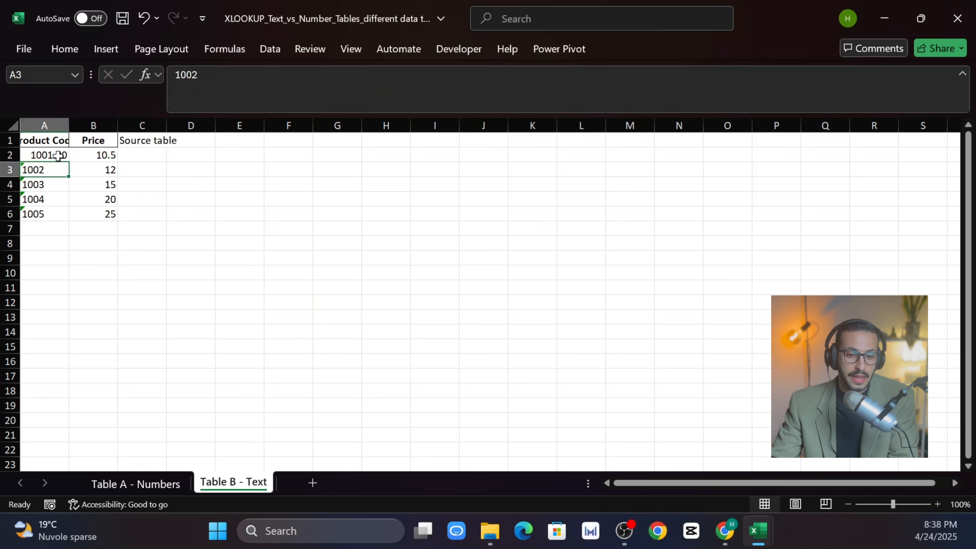
Step: Check the XLOOKUP result in B2 and the comparison formulas in column D on the Table A - Numbers sheet
left_click(110, 155)
left_click(133, 483)
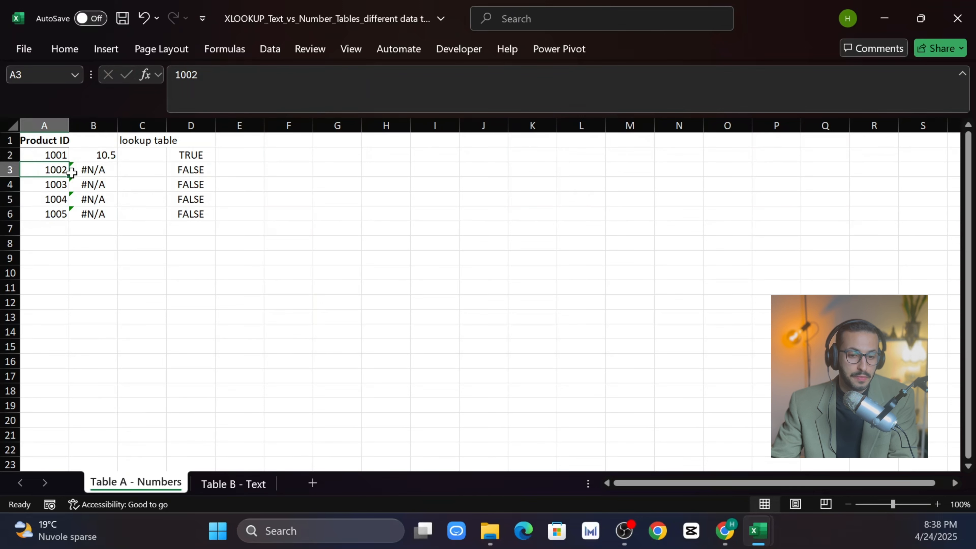
left_click(105, 156)
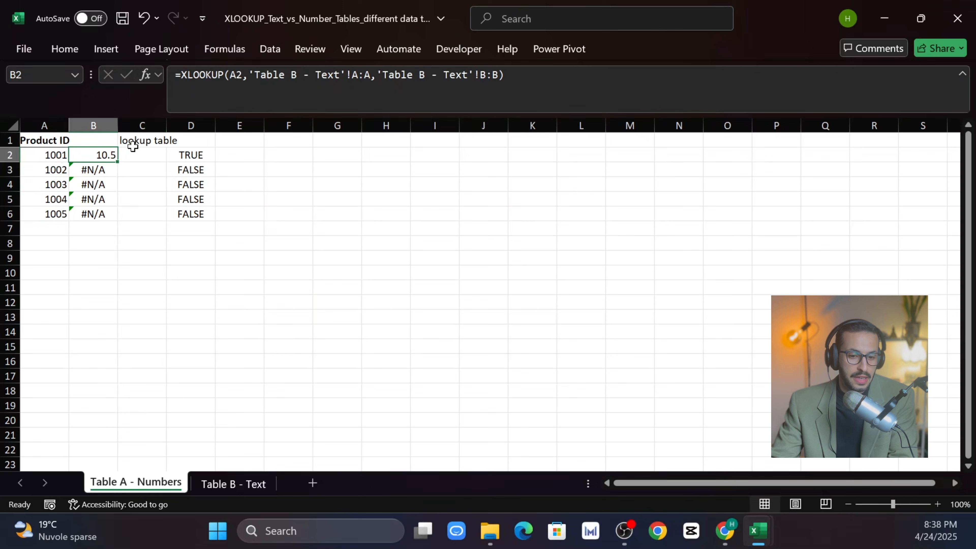
left_click(200, 158)
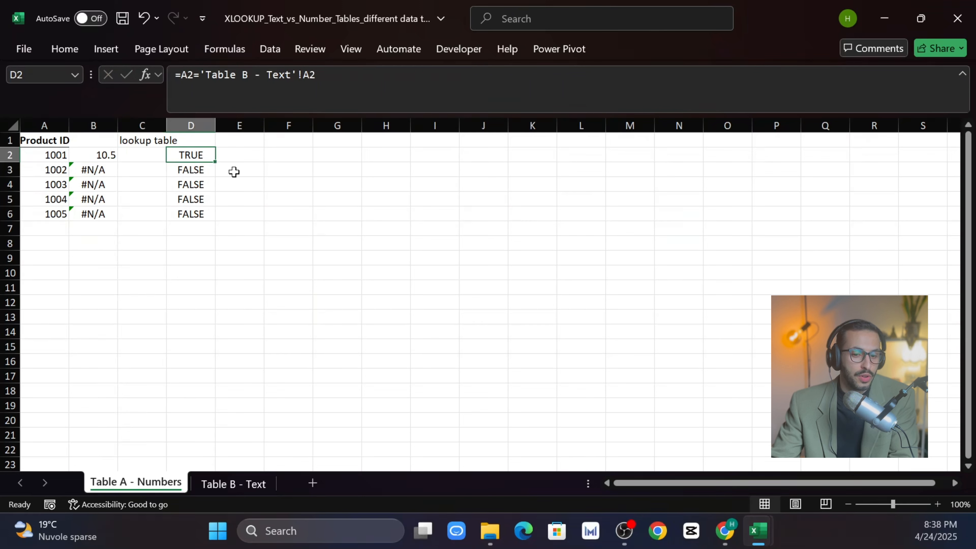
left_click_drag(206, 170, 206, 185)
Step: Return to the Table B - Text sheet and inspect the re-entered product code in cell A2
left_click(246, 484)
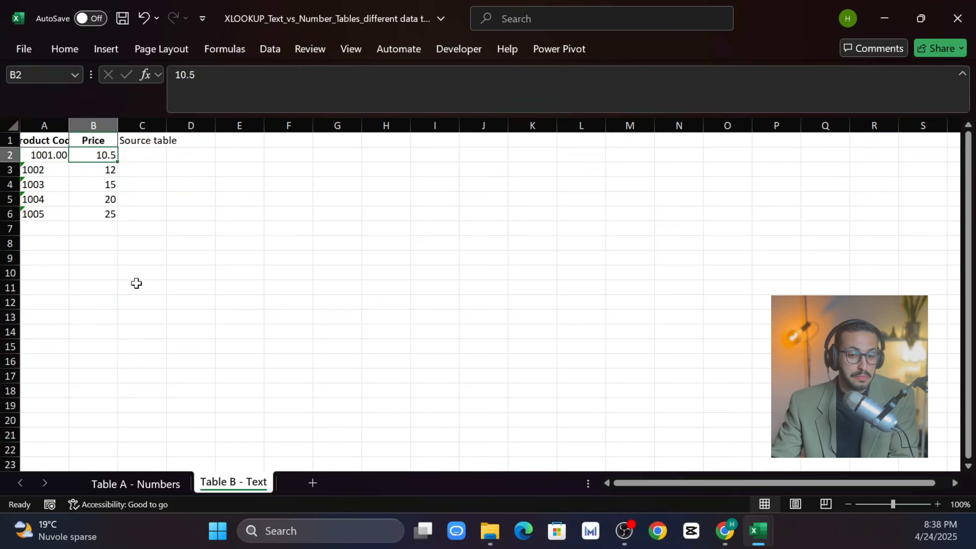
left_click(57, 155)
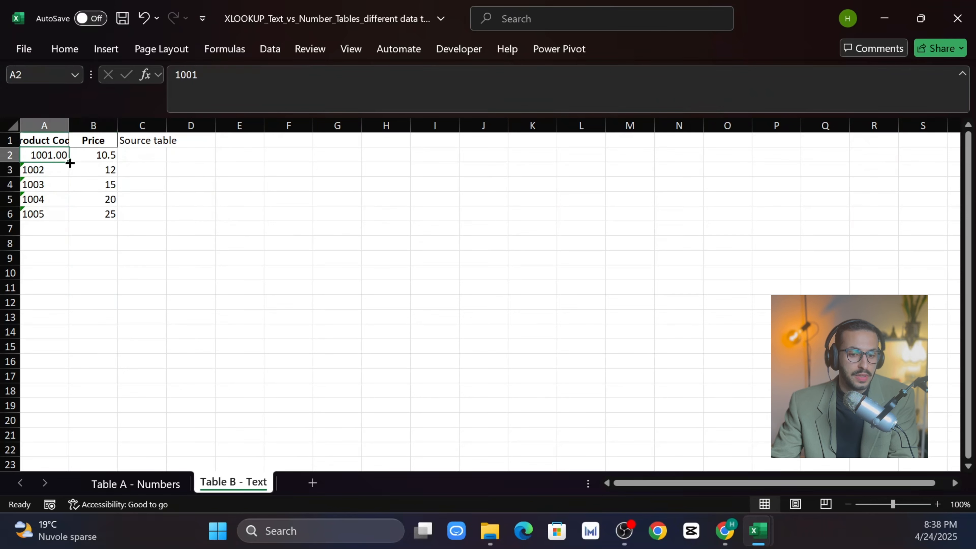
left_click(269, 48)
left_click(43, 154)
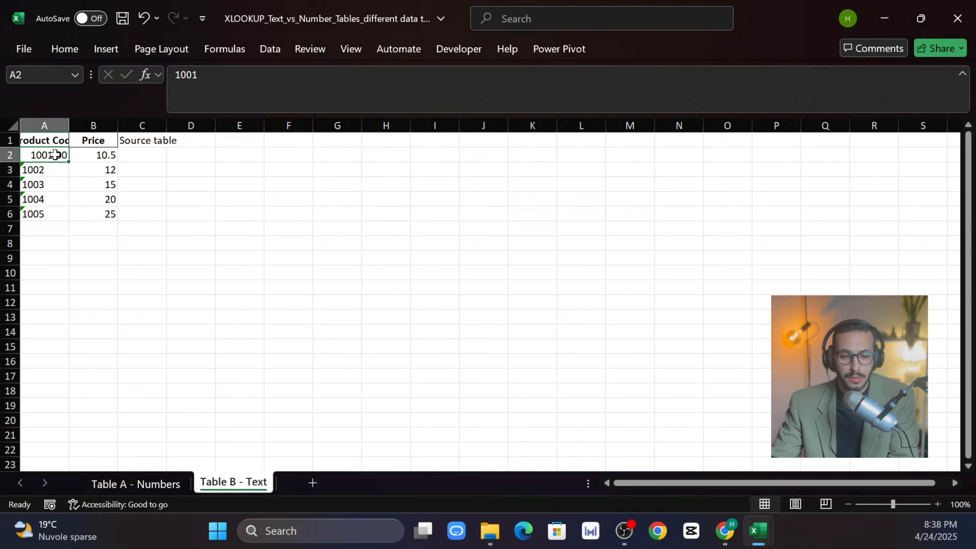